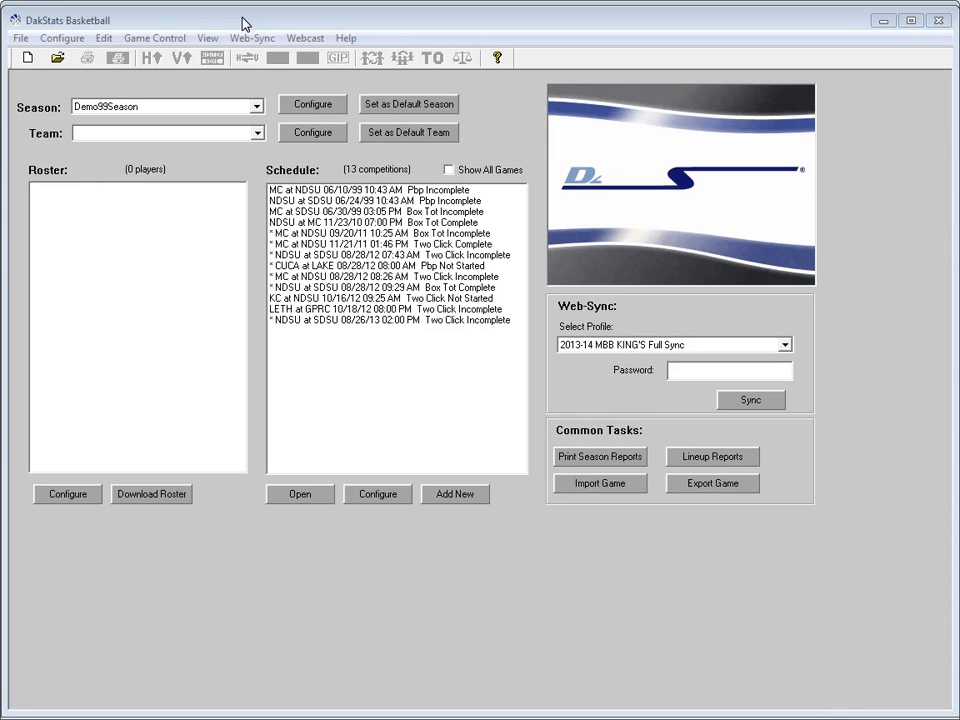
# Select the 2013-14 MBB season and limit the schedule to the CUCA team
pyautogui.click(254, 107)
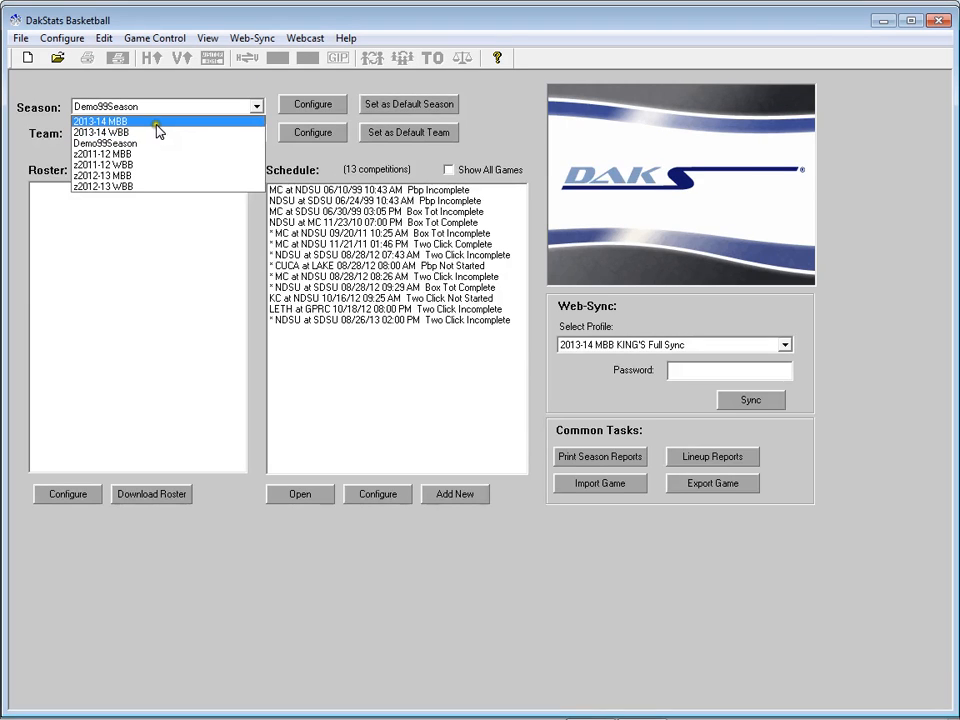
pyautogui.click(154, 123)
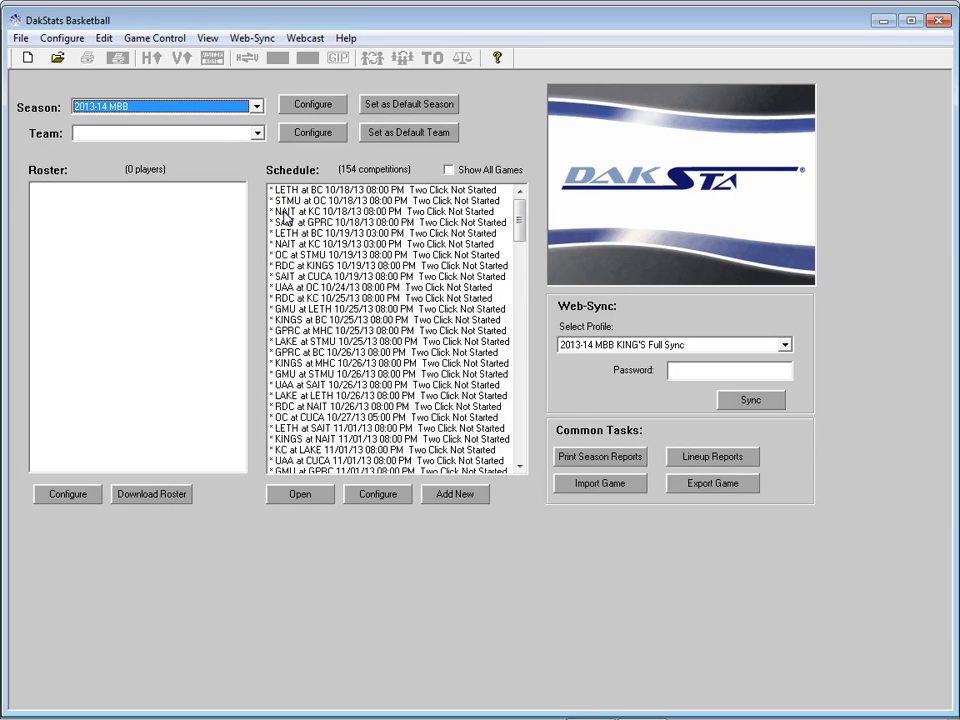
pyautogui.click(312, 233)
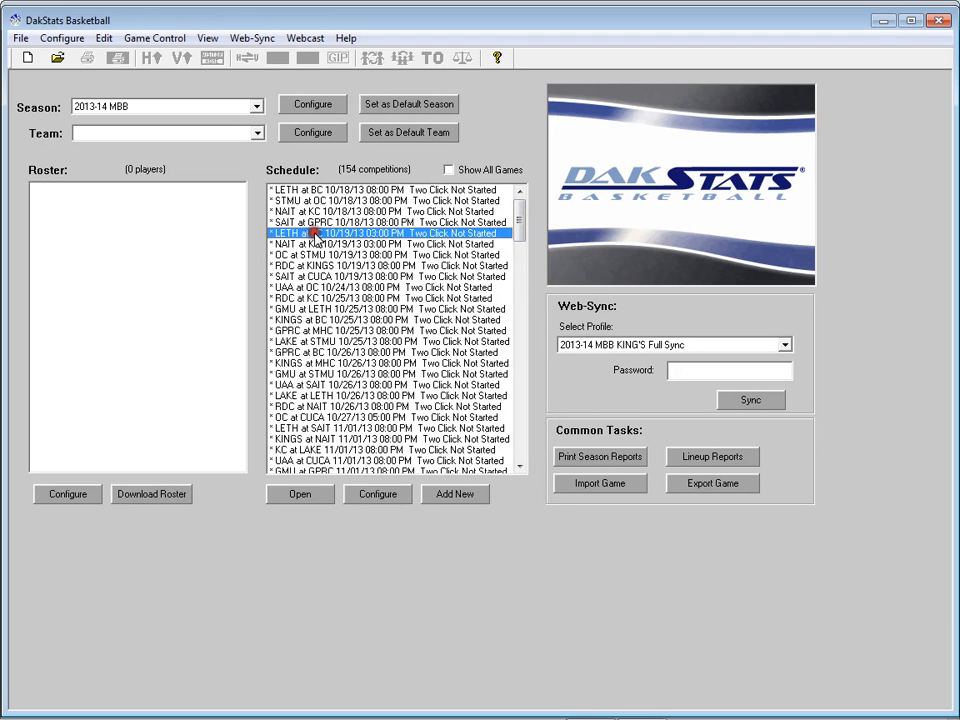
pyautogui.click(256, 133)
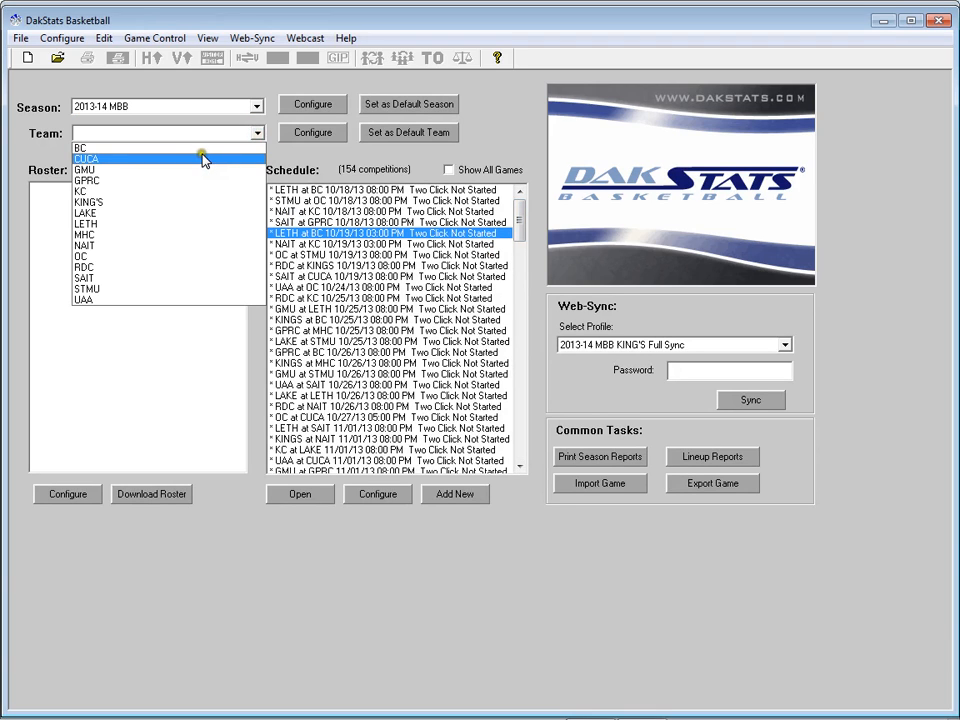
pyautogui.click(183, 163)
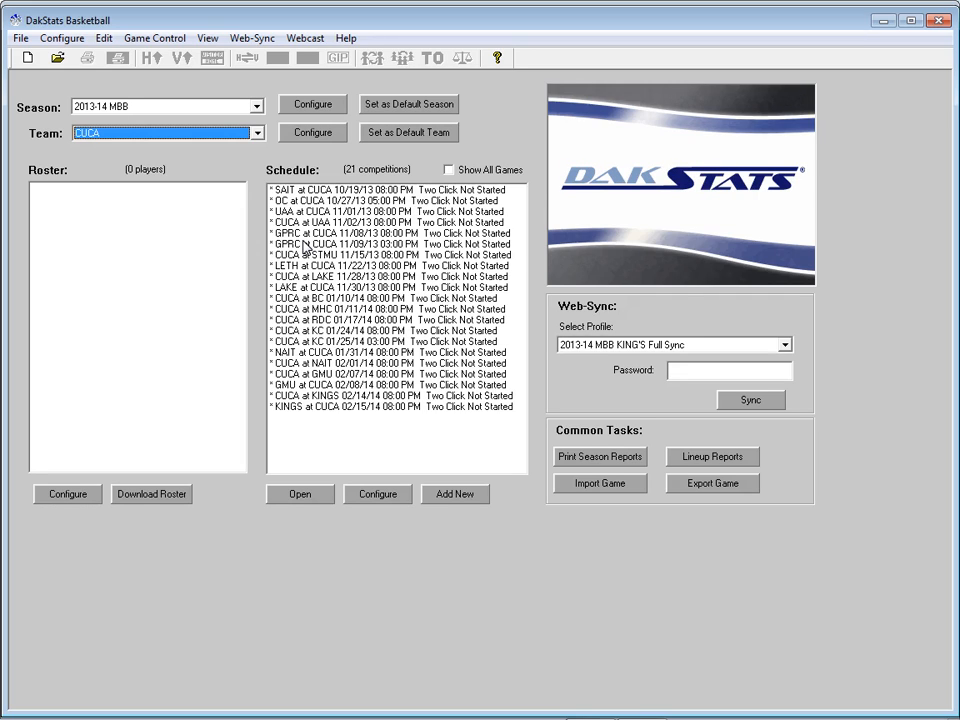
# Review the seasons listed in the season and system preferences, then close them
pyautogui.click(62, 40)
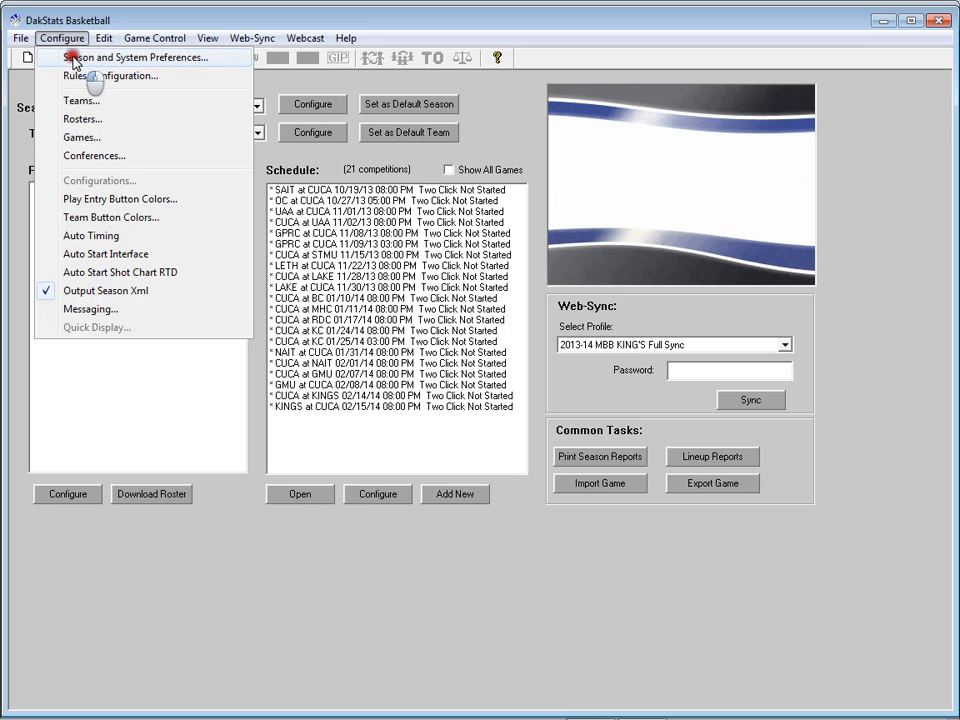
pyautogui.click(72, 58)
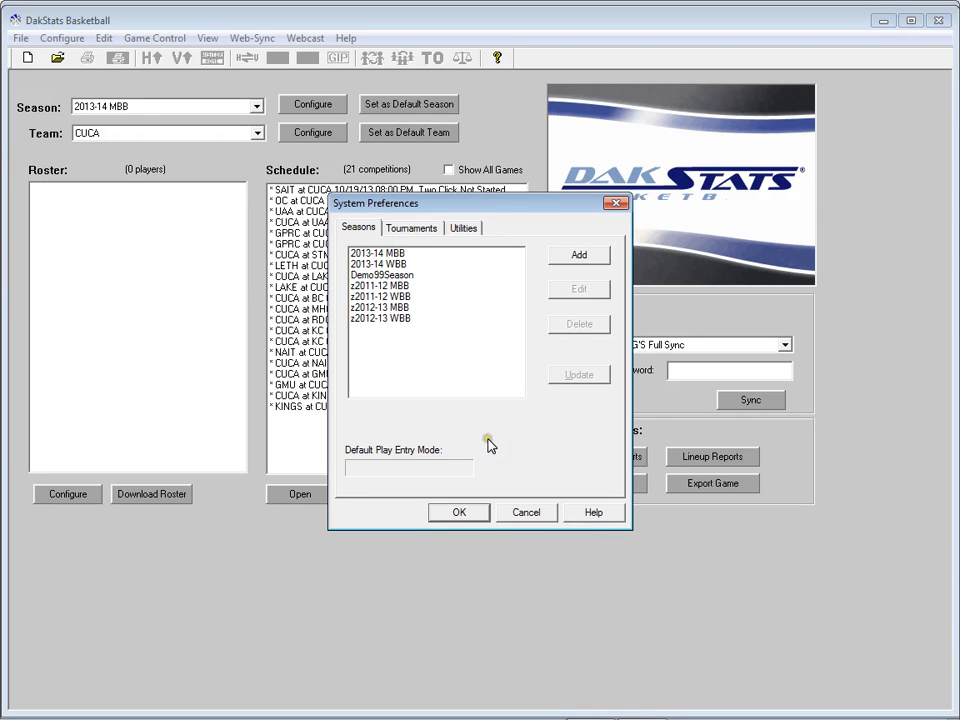
pyautogui.click(466, 513)
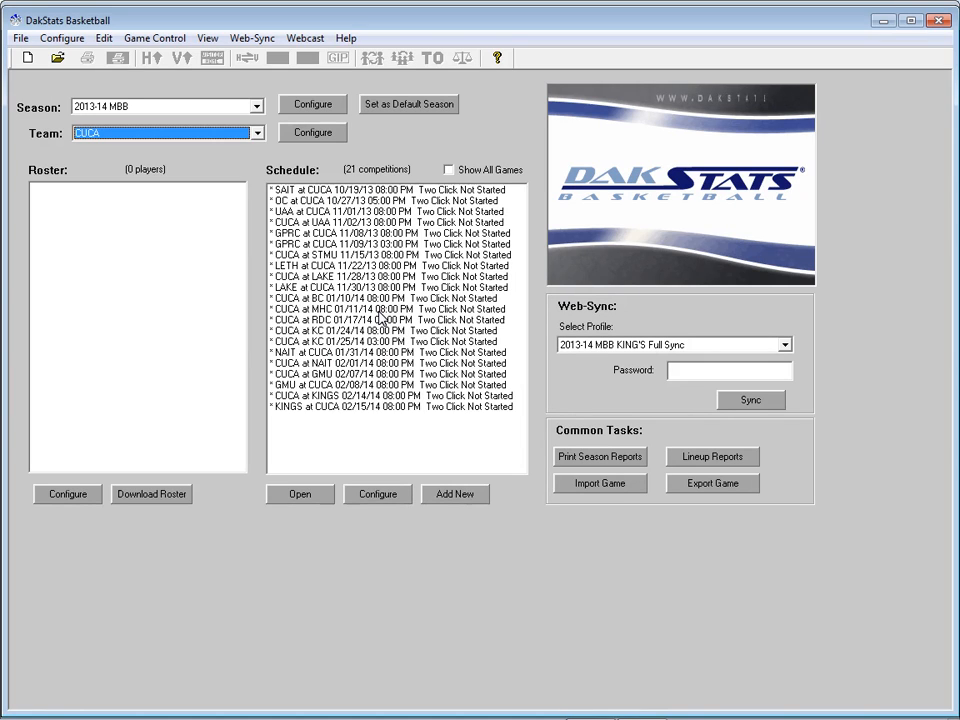
# Review the game information for CUCA's SAIT game on 10/19/13, including its game type and start time, then close it
pyautogui.click(381, 319)
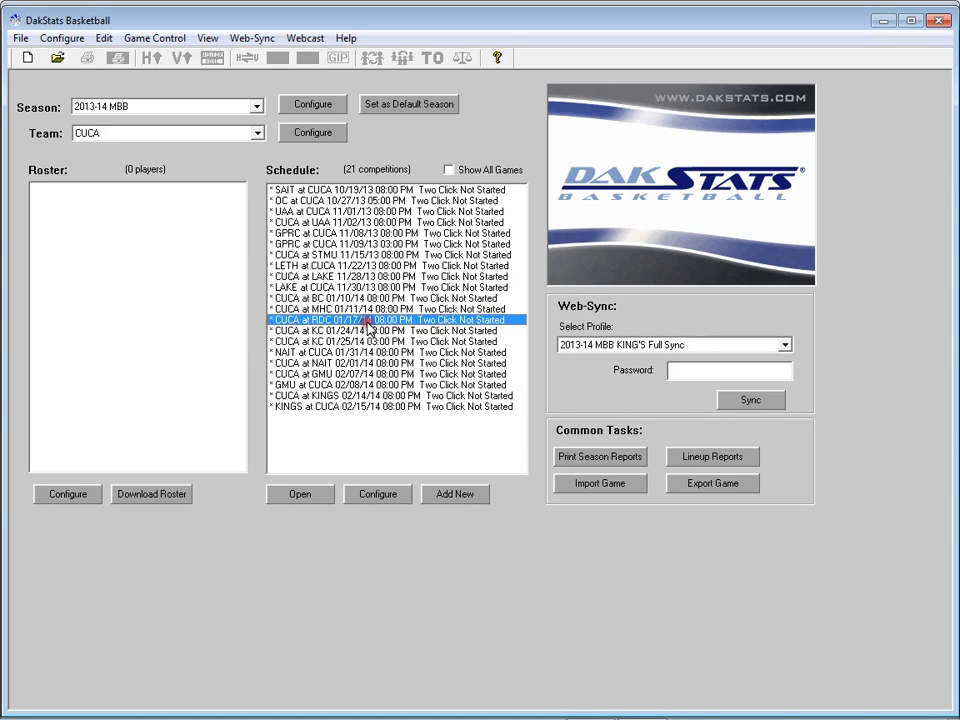
pyautogui.click(333, 190)
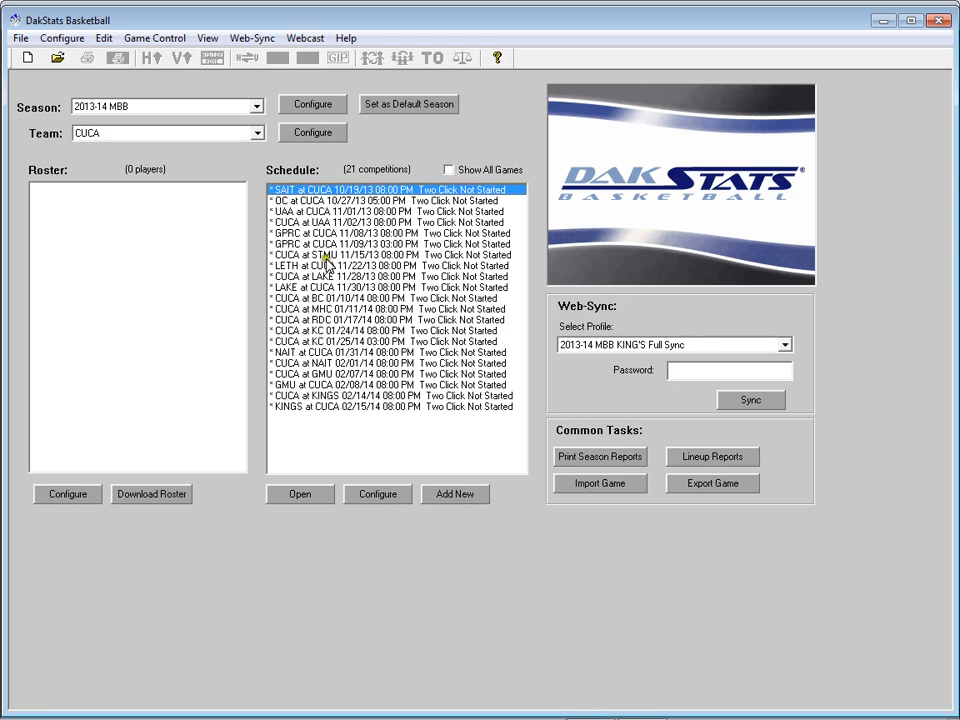
pyautogui.click(256, 133)
pyautogui.click(205, 159)
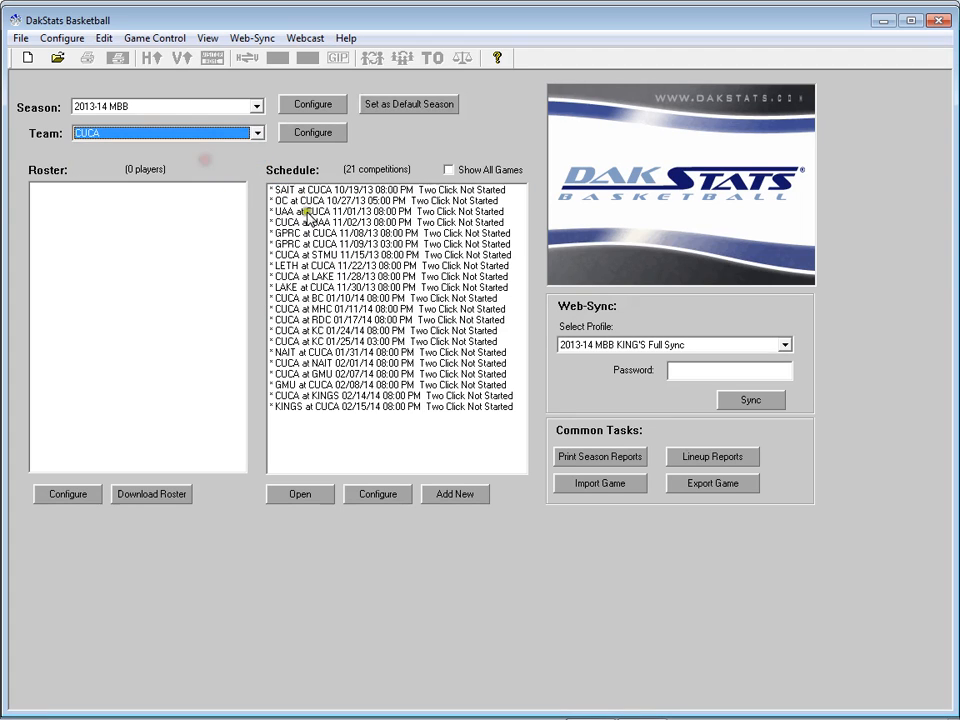
pyautogui.click(278, 190)
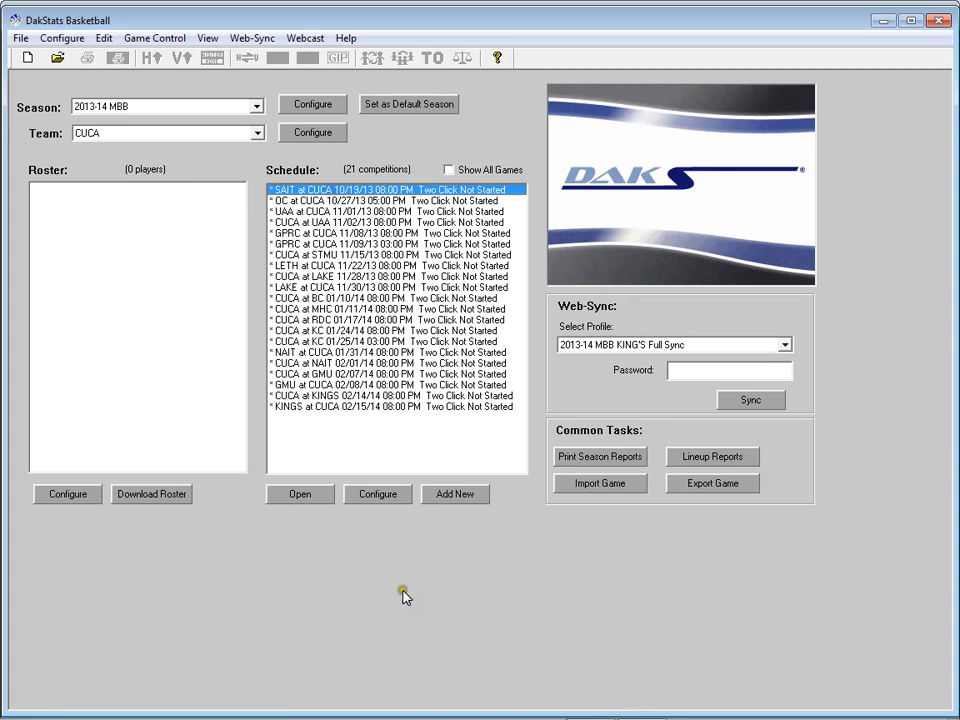
pyautogui.click(378, 496)
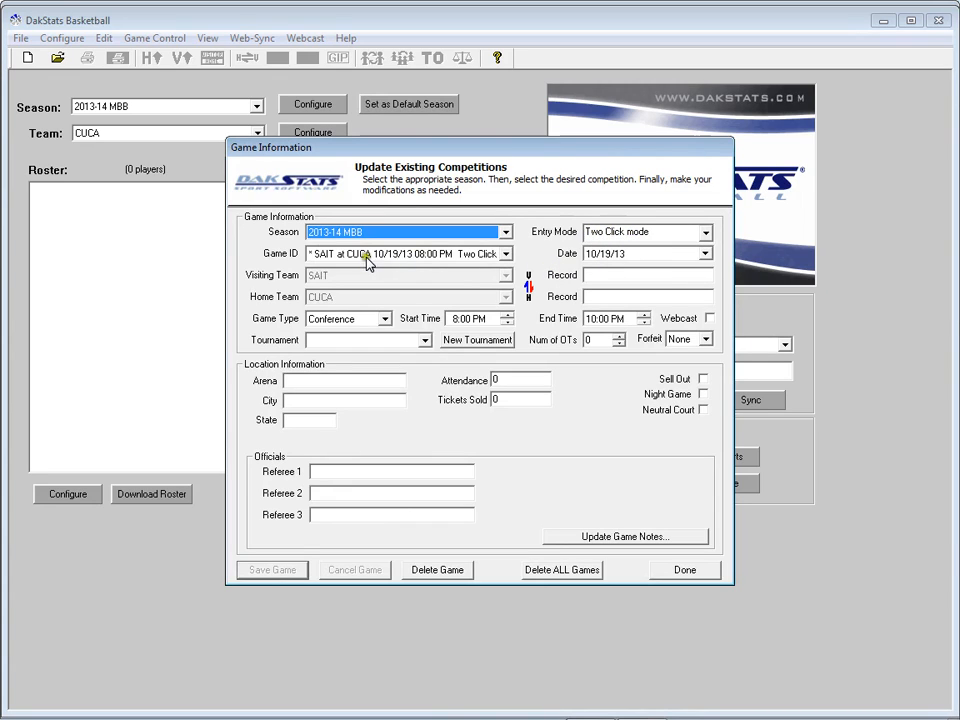
pyautogui.click(348, 319)
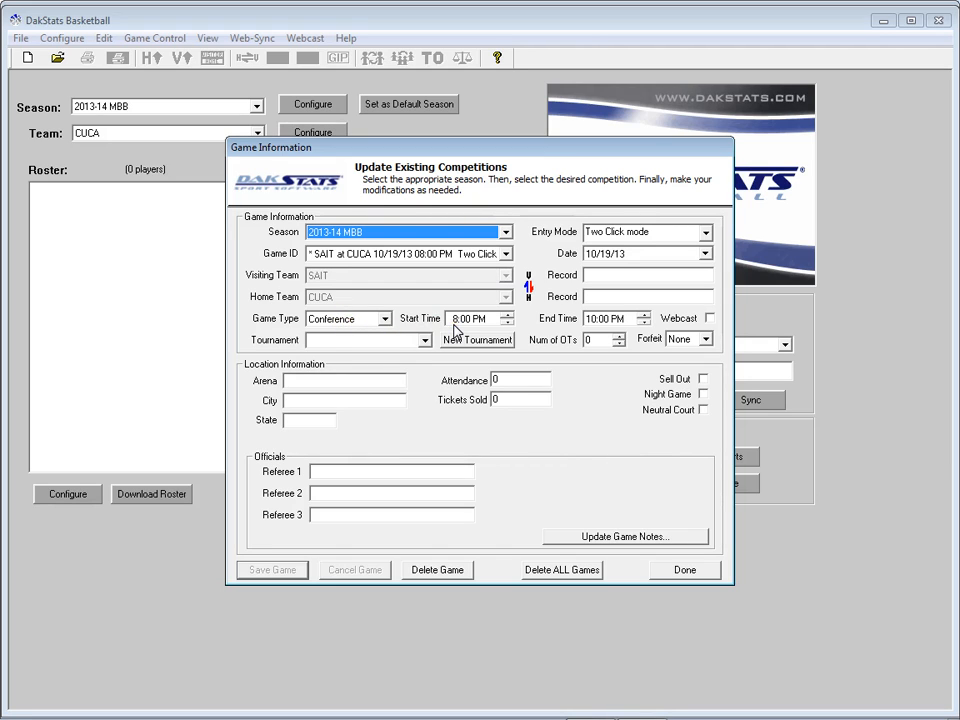
pyautogui.click(389, 322)
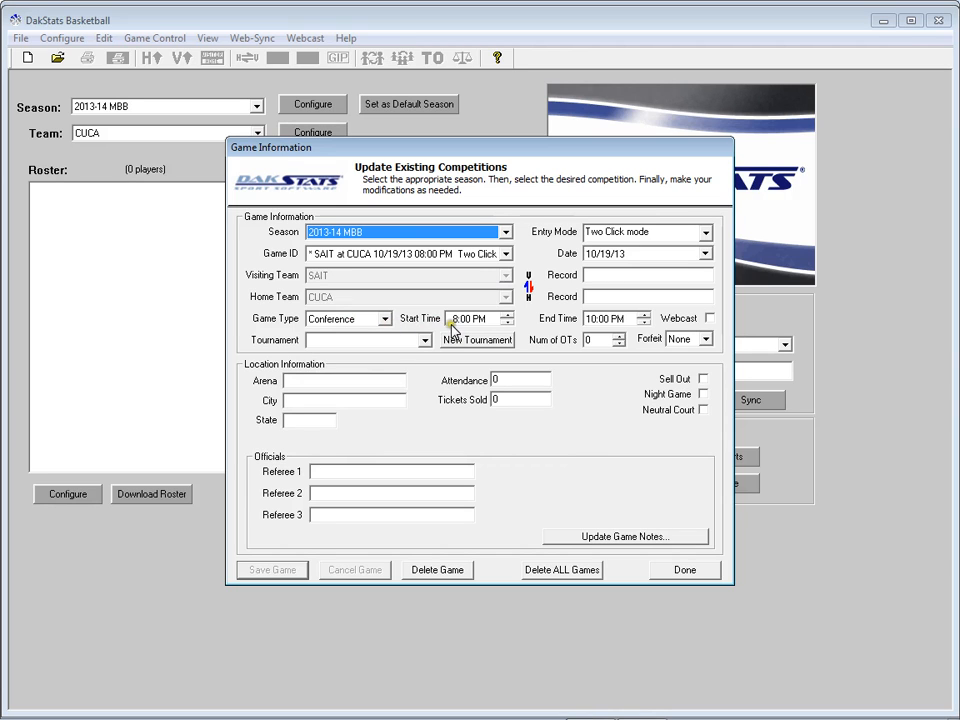
pyautogui.click(681, 572)
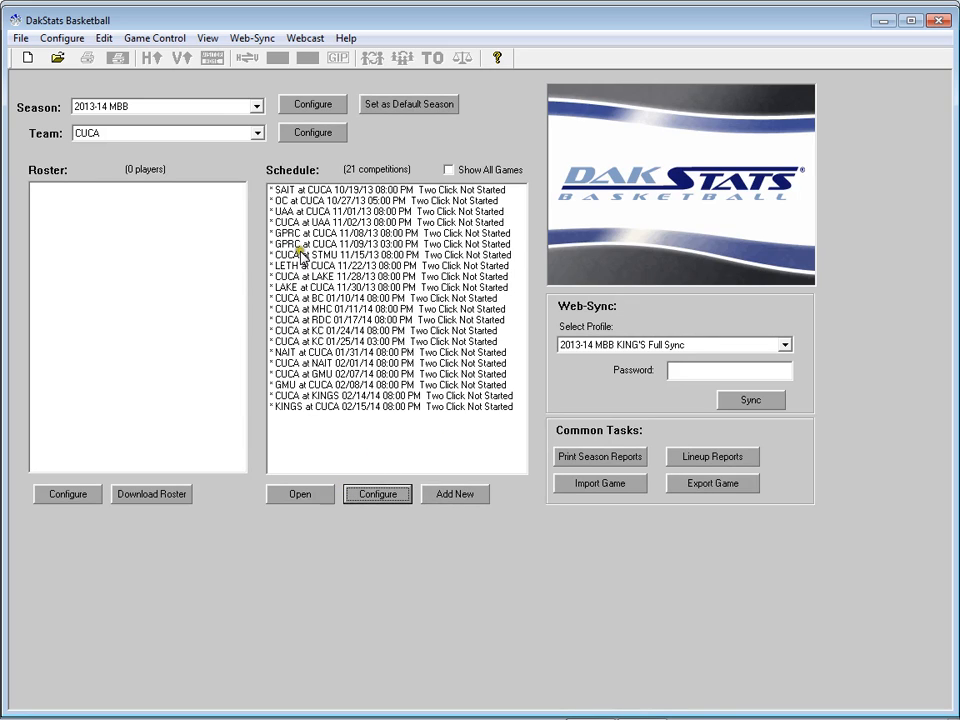
# Switch to Demo99Season and open the NDSU at SDSU game of 08/26/13 without starting the webcast
pyautogui.click(210, 107)
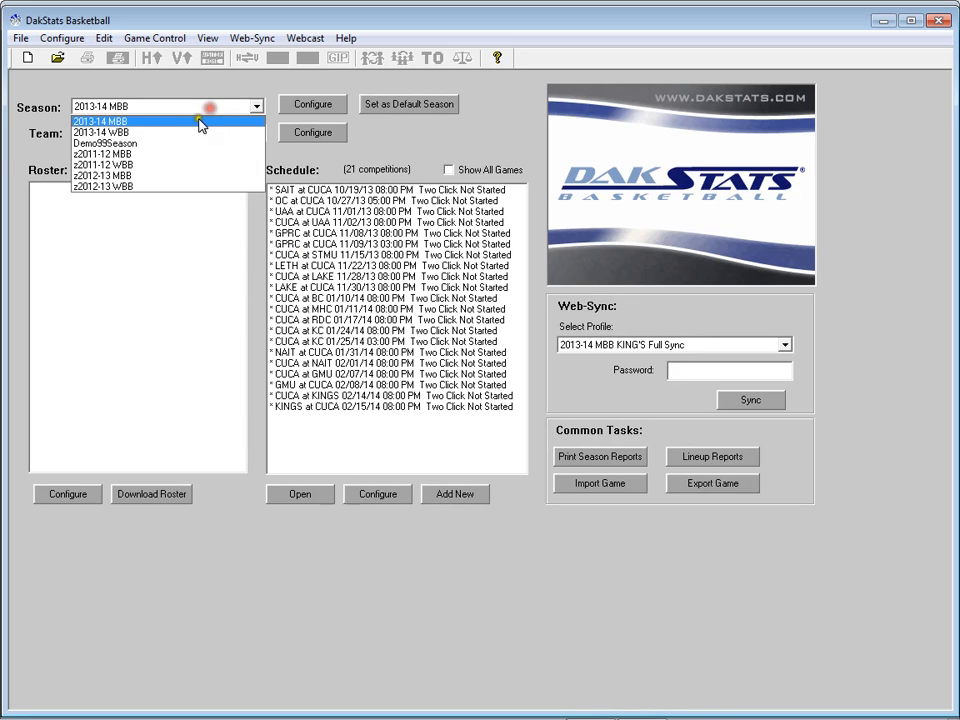
pyautogui.click(161, 142)
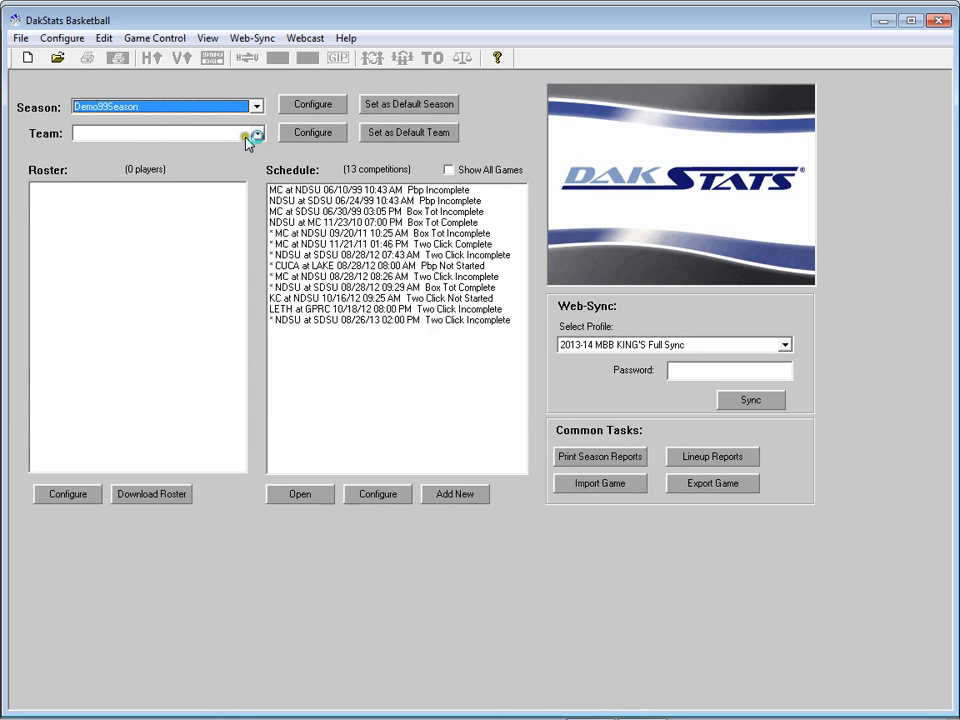
pyautogui.click(340, 321)
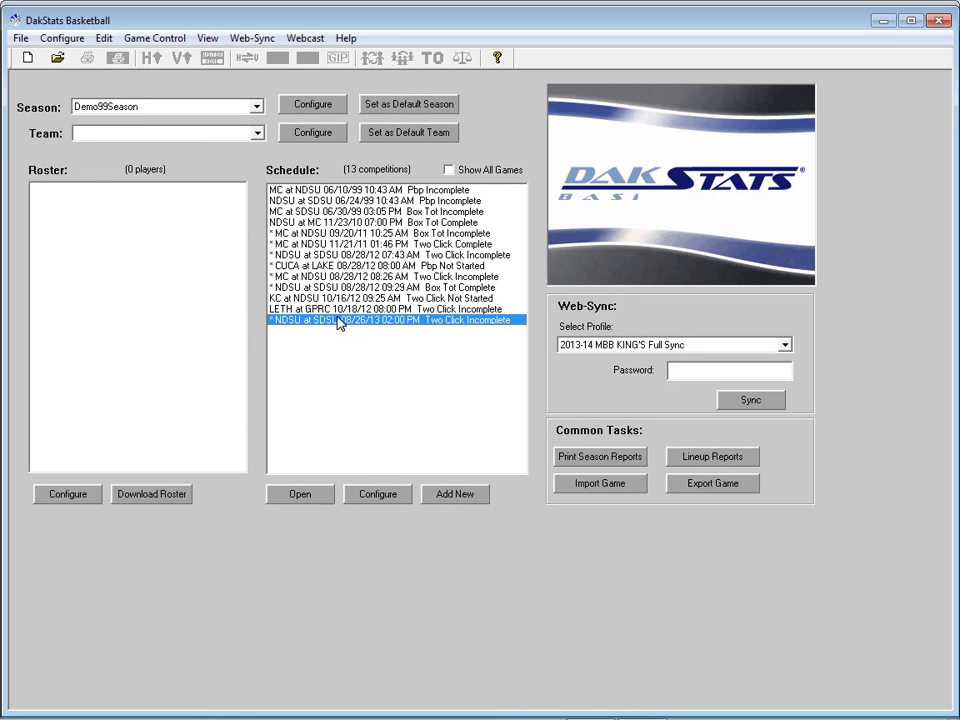
pyautogui.click(313, 496)
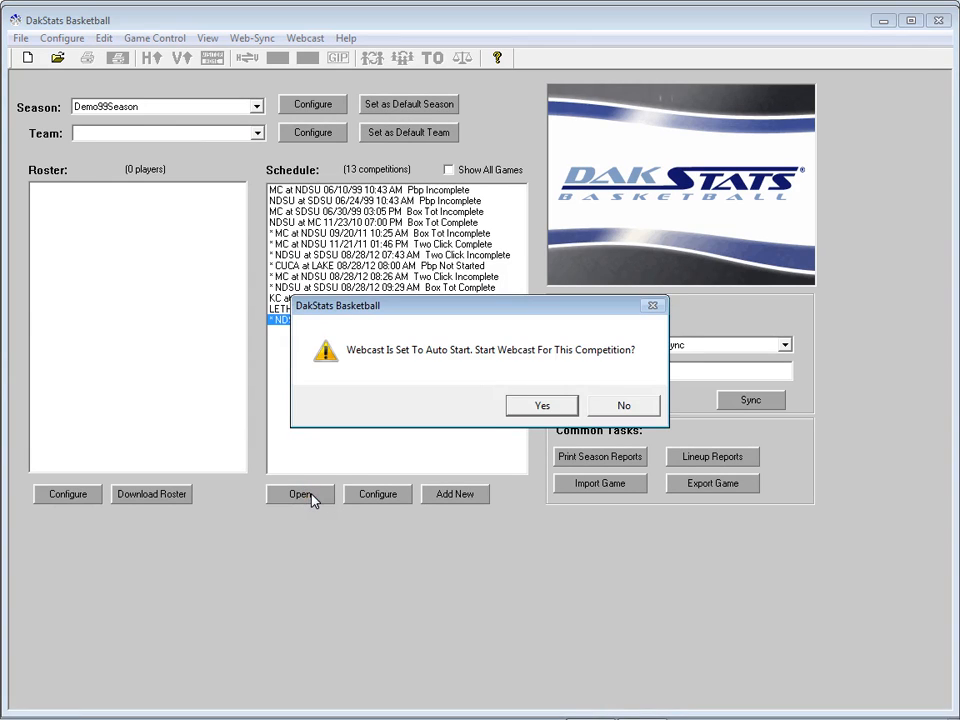
pyautogui.click(606, 408)
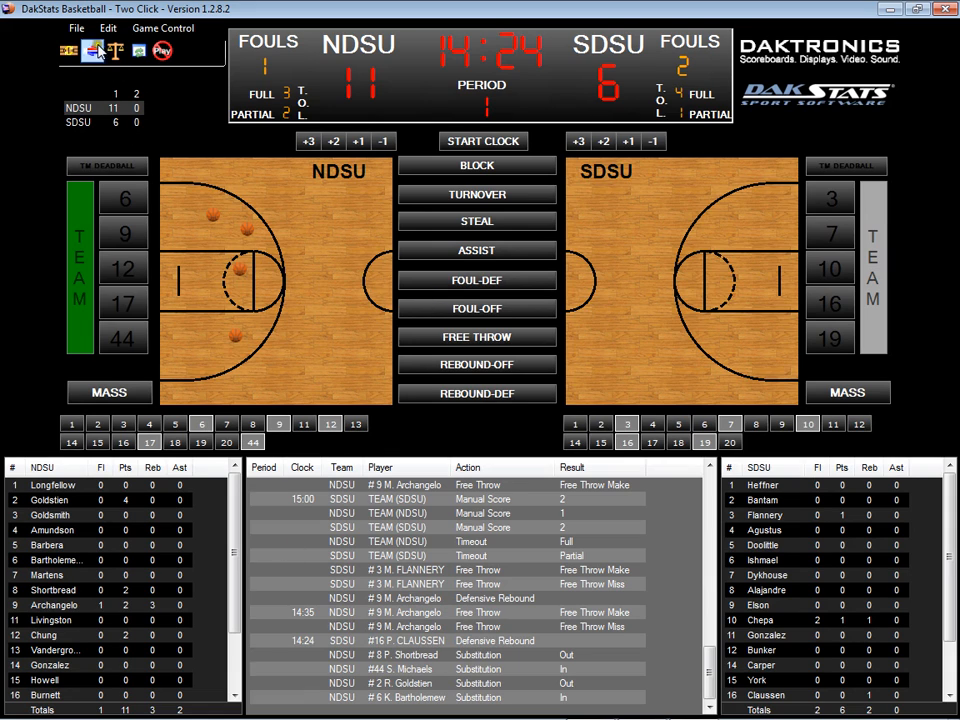
# Advance the NDSU at SDSU game to the next period
pyautogui.click(155, 32)
pyautogui.click(152, 46)
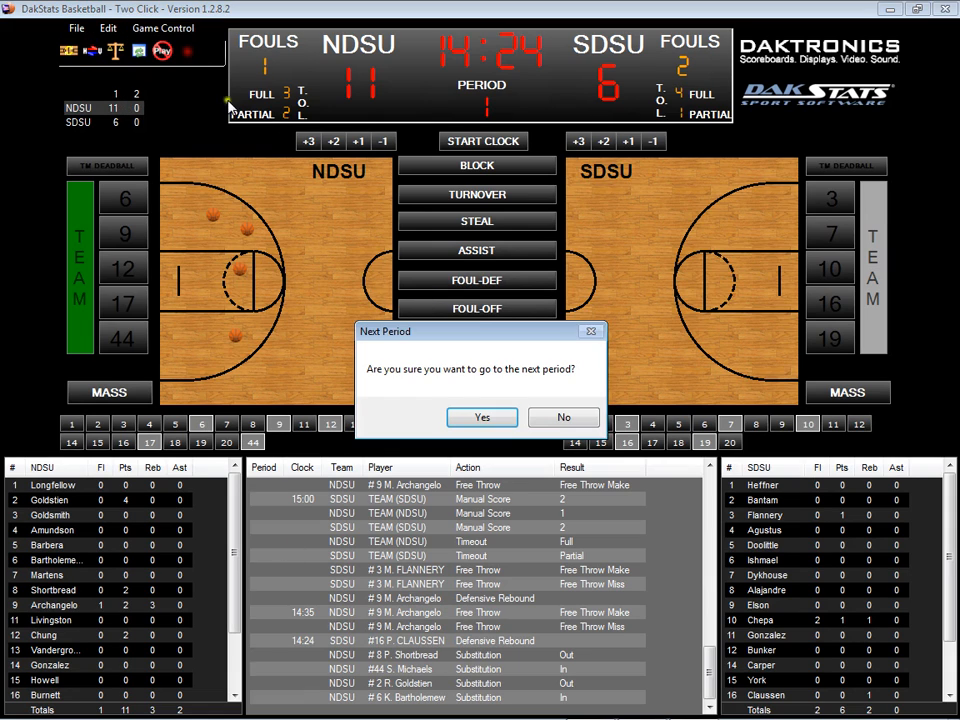
pyautogui.click(481, 418)
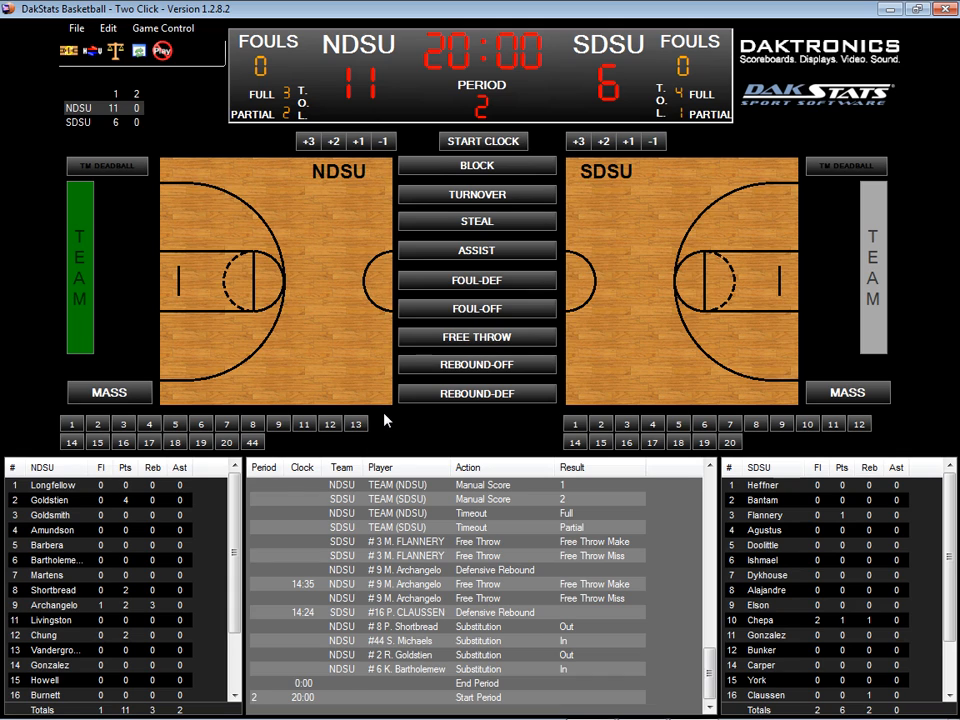
# Leave the Two Click stat entry window and open the roster configuration for team CUCA in Demo99Season
pyautogui.click(107, 32)
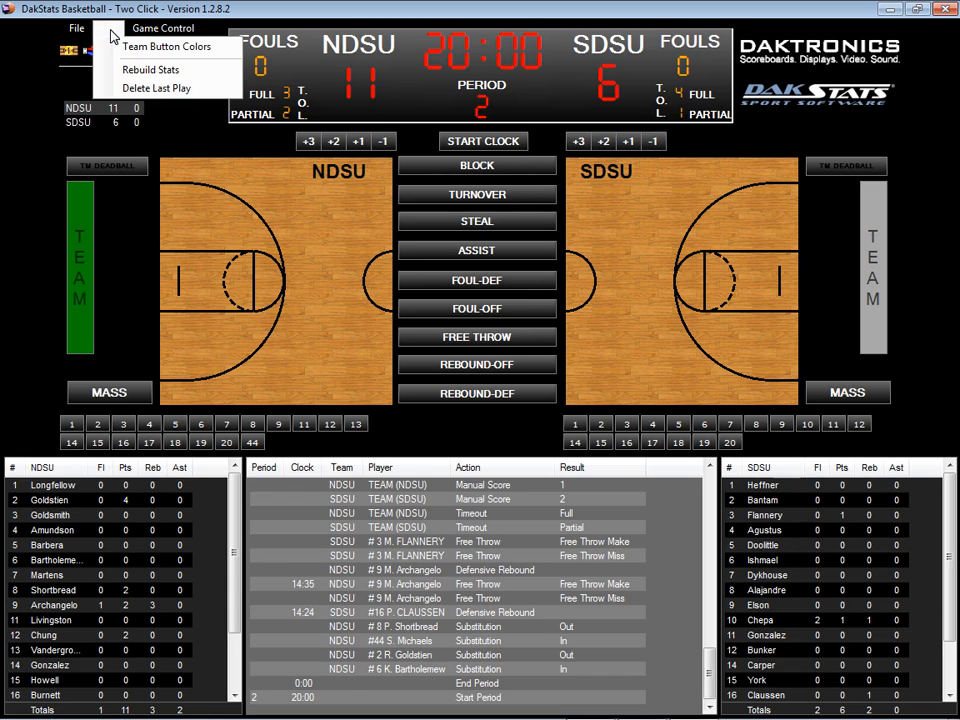
pyautogui.click(66, 43)
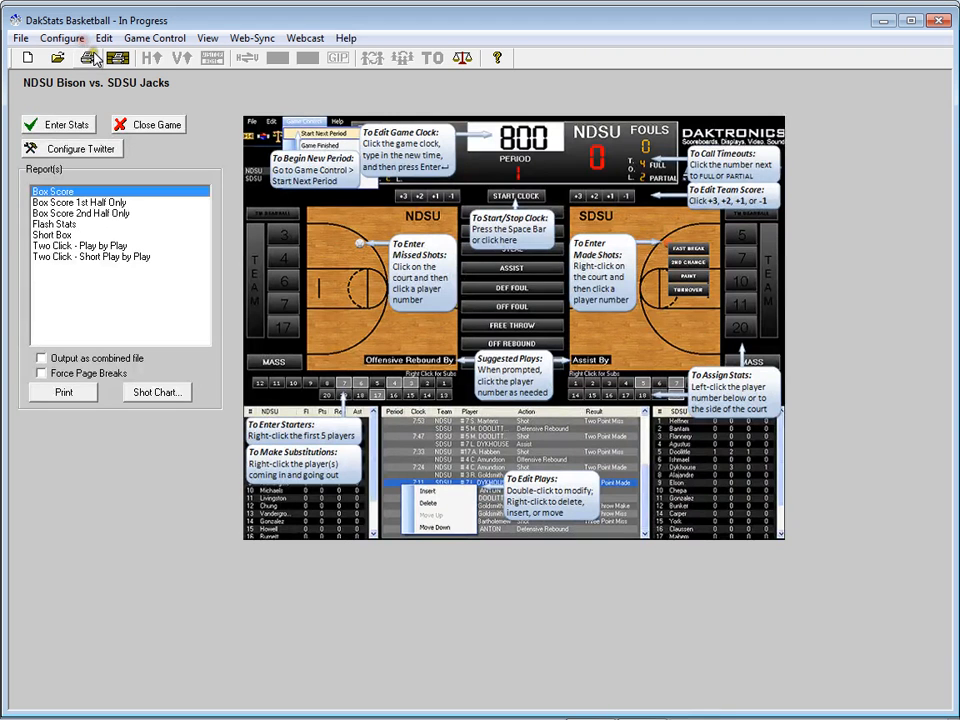
pyautogui.click(74, 38)
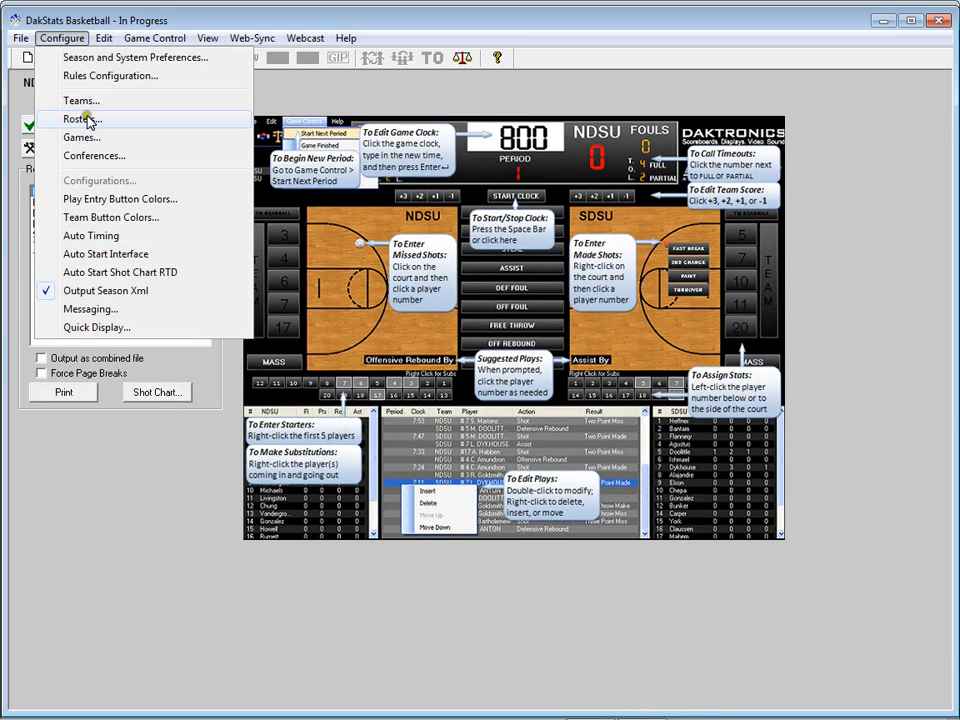
pyautogui.click(87, 119)
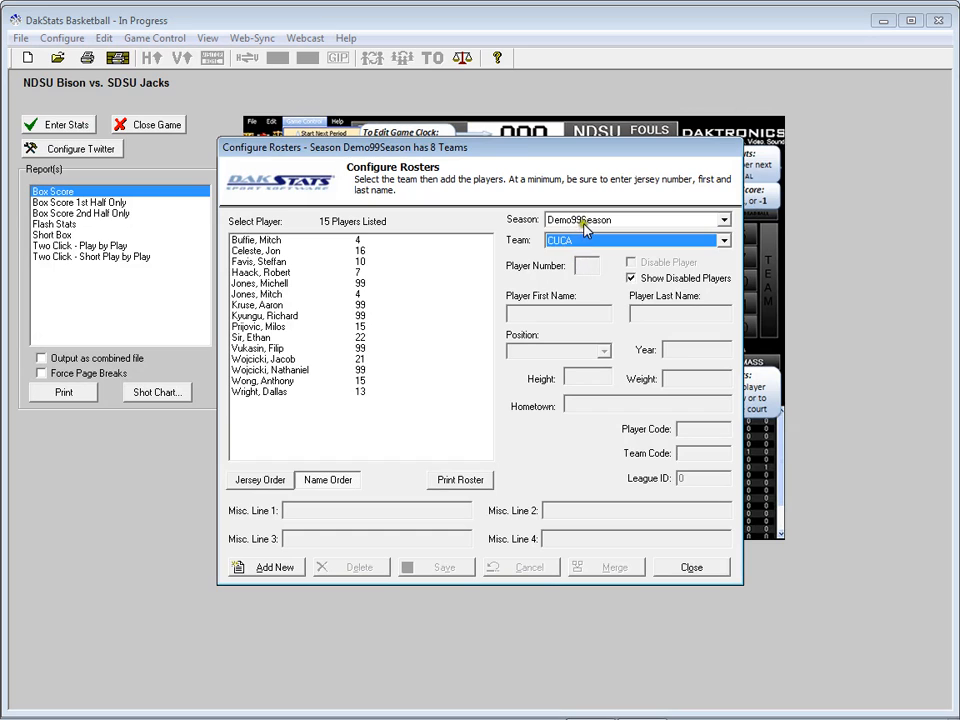
pyautogui.click(585, 228)
pyautogui.click(576, 234)
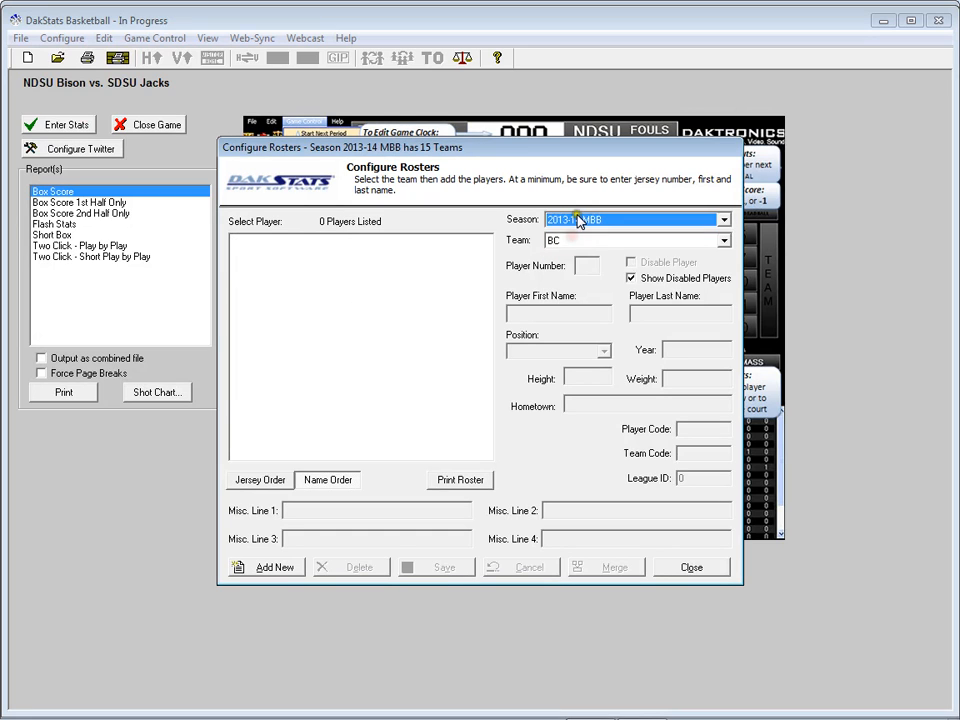
pyautogui.click(578, 222)
pyautogui.click(570, 258)
pyautogui.click(585, 241)
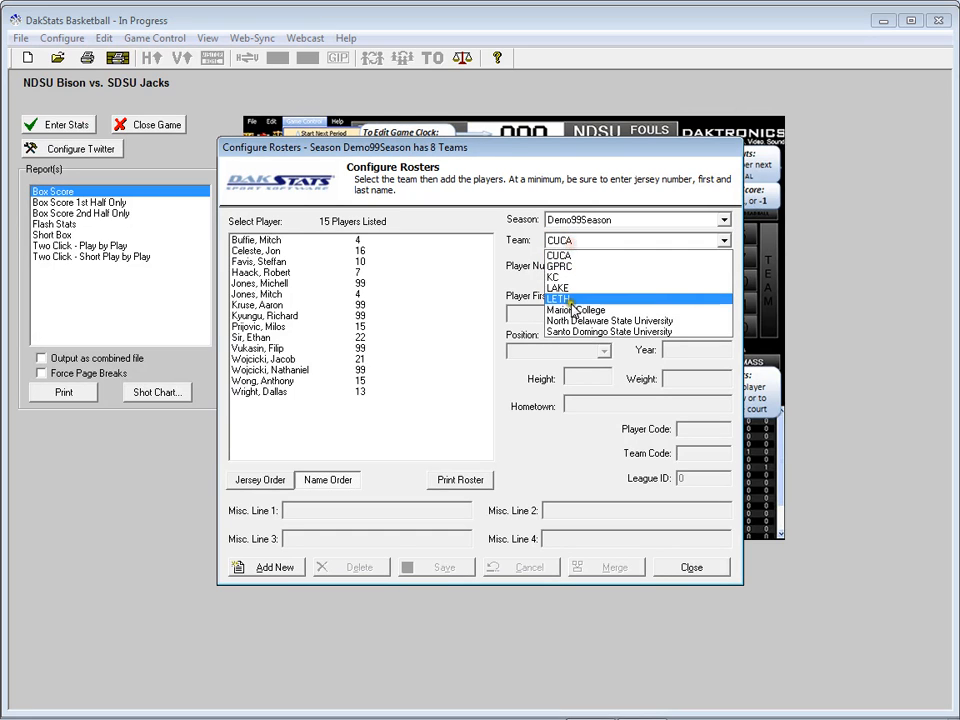
pyautogui.click(560, 256)
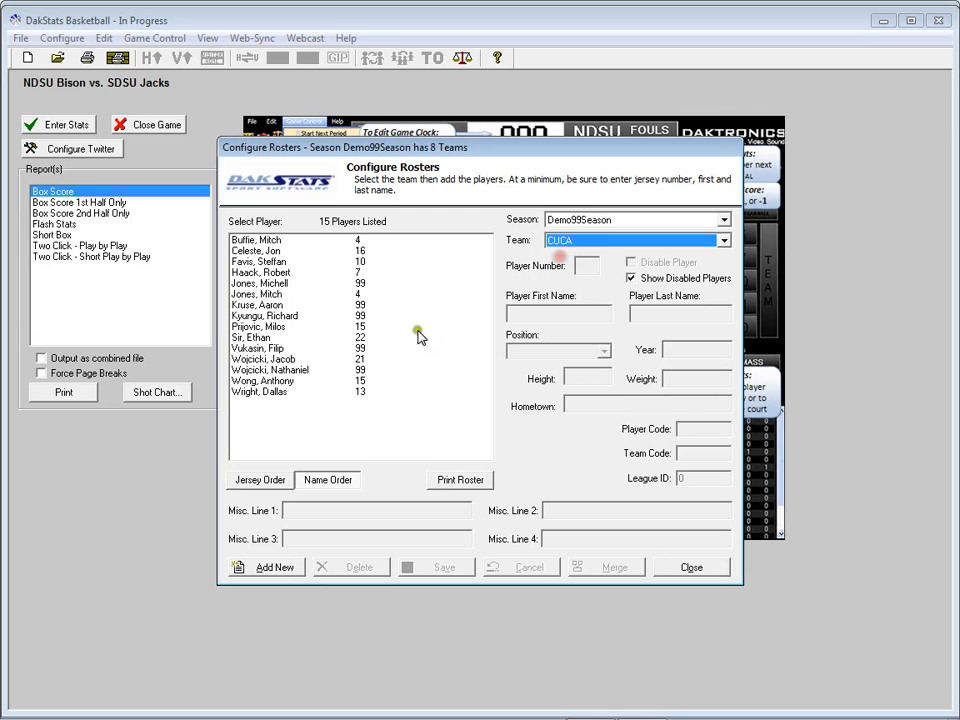
# Set the first listed CUCA player's number to 14, save the player and close the roster configuration
pyautogui.click(272, 245)
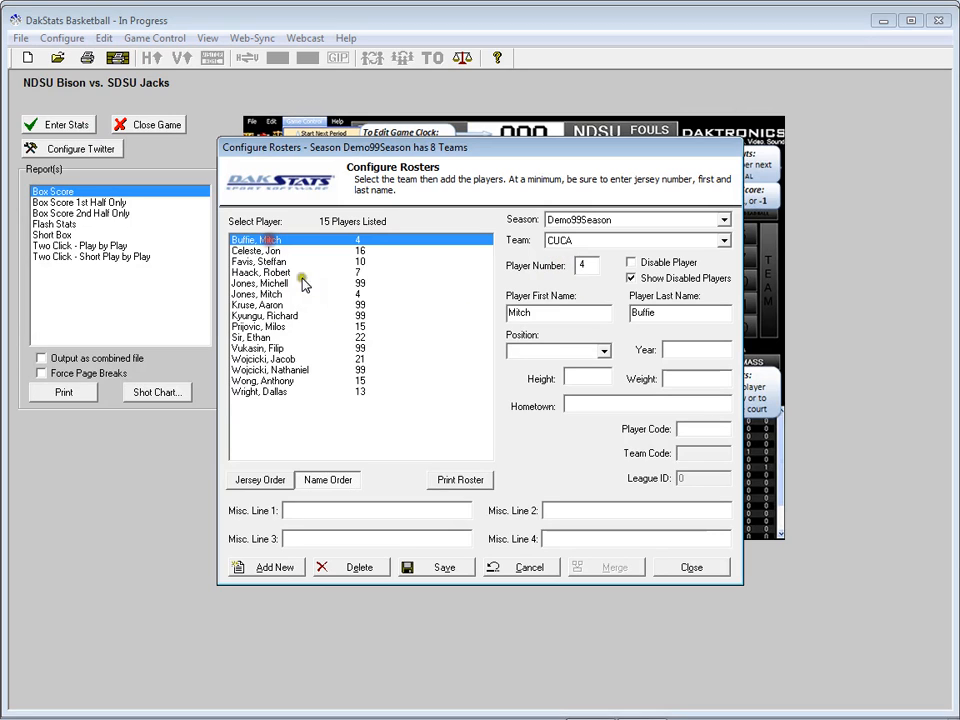
pyautogui.doubleClick(592, 265)
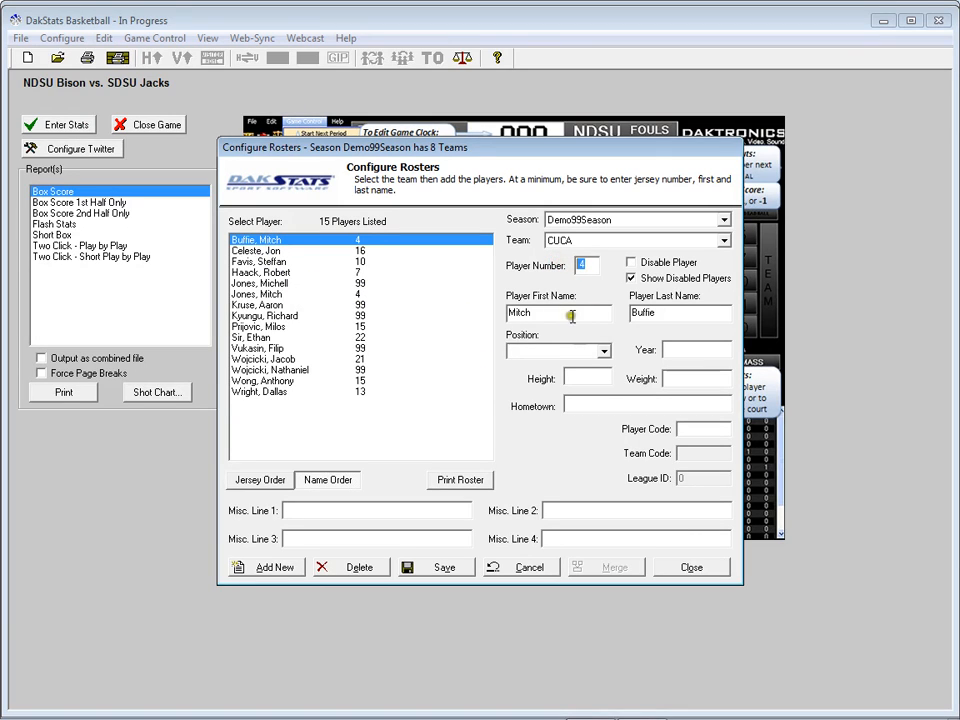
pyautogui.doubleClick(559, 314)
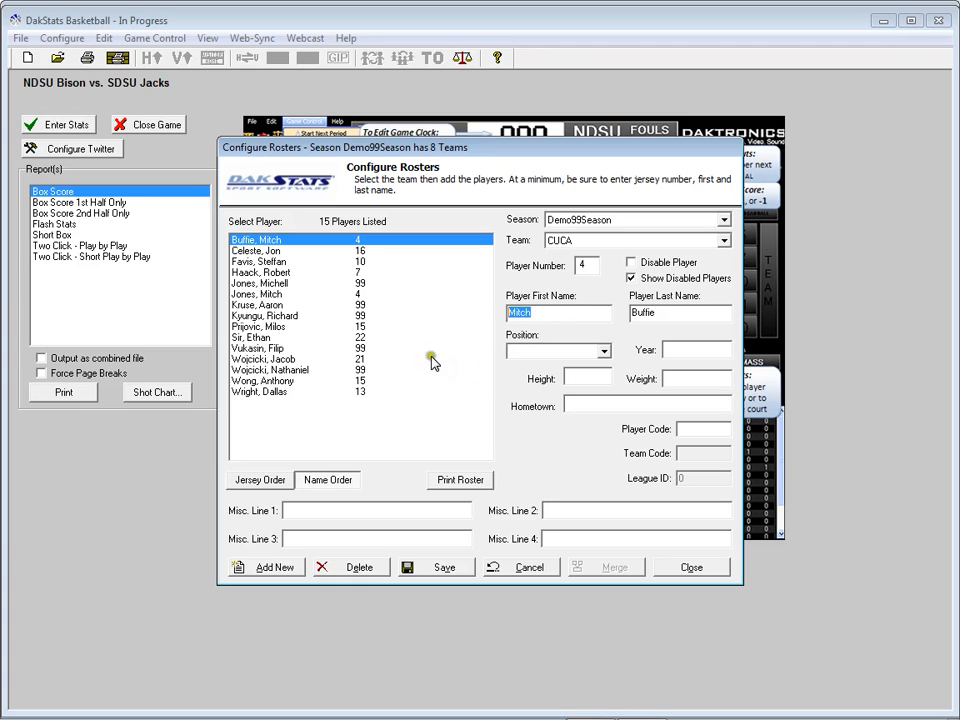
pyautogui.doubleClick(590, 265)
pyautogui.click(441, 567)
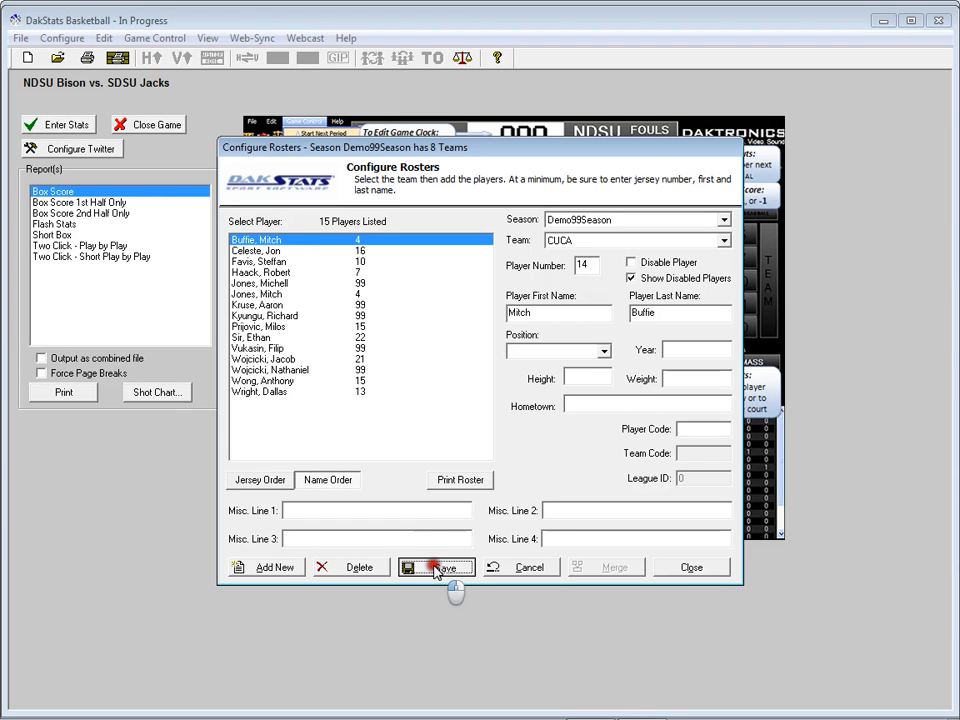
pyautogui.click(688, 567)
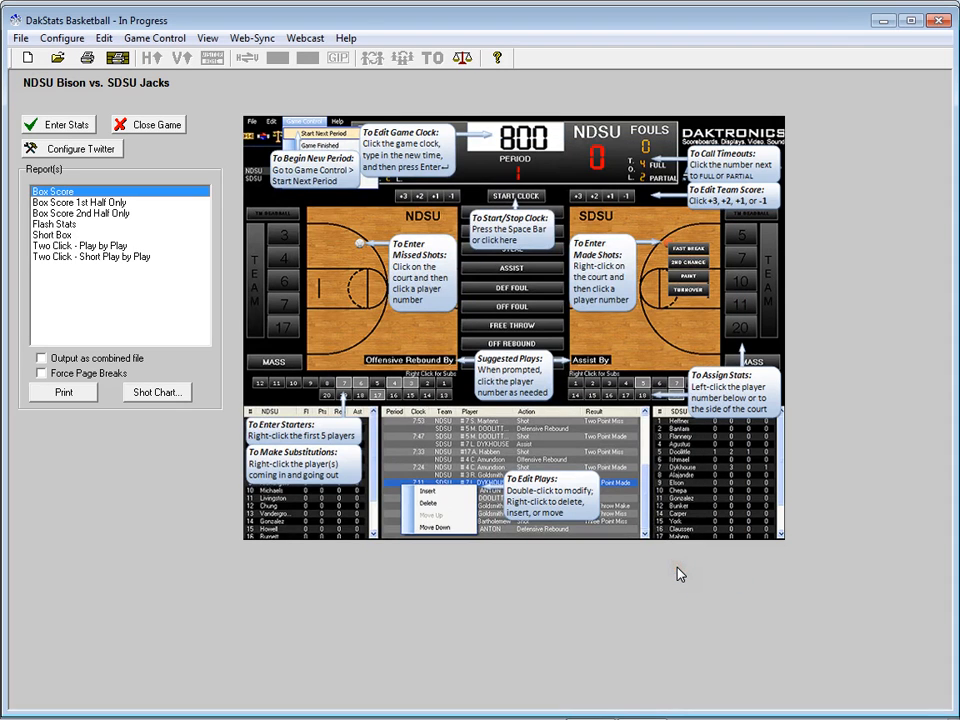
# Open stat entry for the NDSU at SDSU game and enter NDSU players 1, 2, 5, 6 and 7 as starters
pyautogui.click(62, 126)
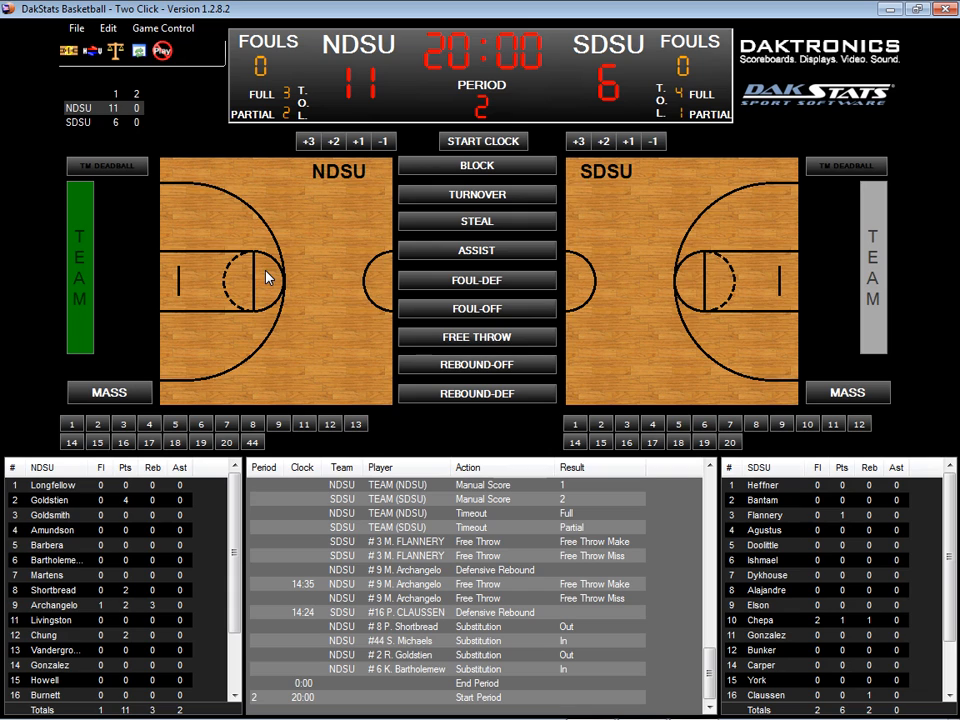
pyautogui.click(313, 203)
pyautogui.click(76, 425)
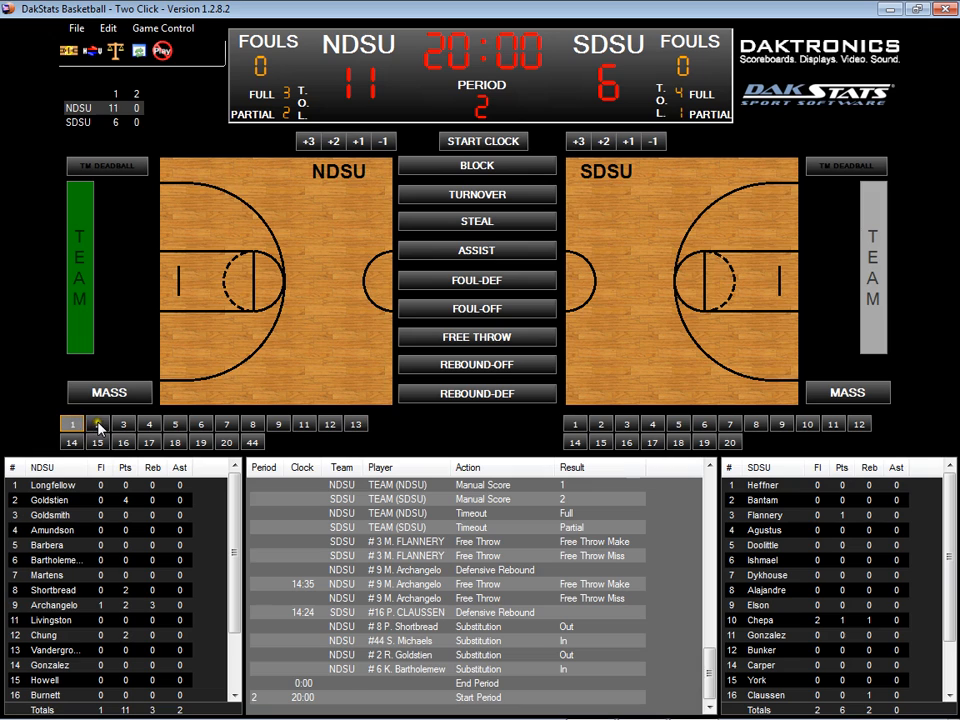
pyautogui.click(98, 425)
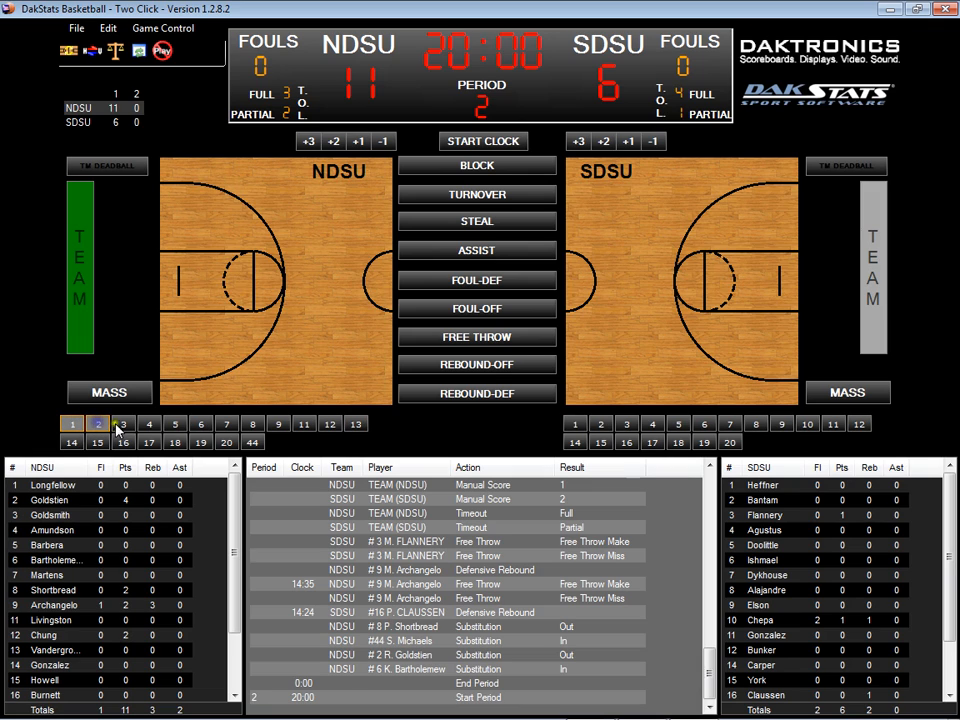
pyautogui.click(175, 425)
pyautogui.click(200, 425)
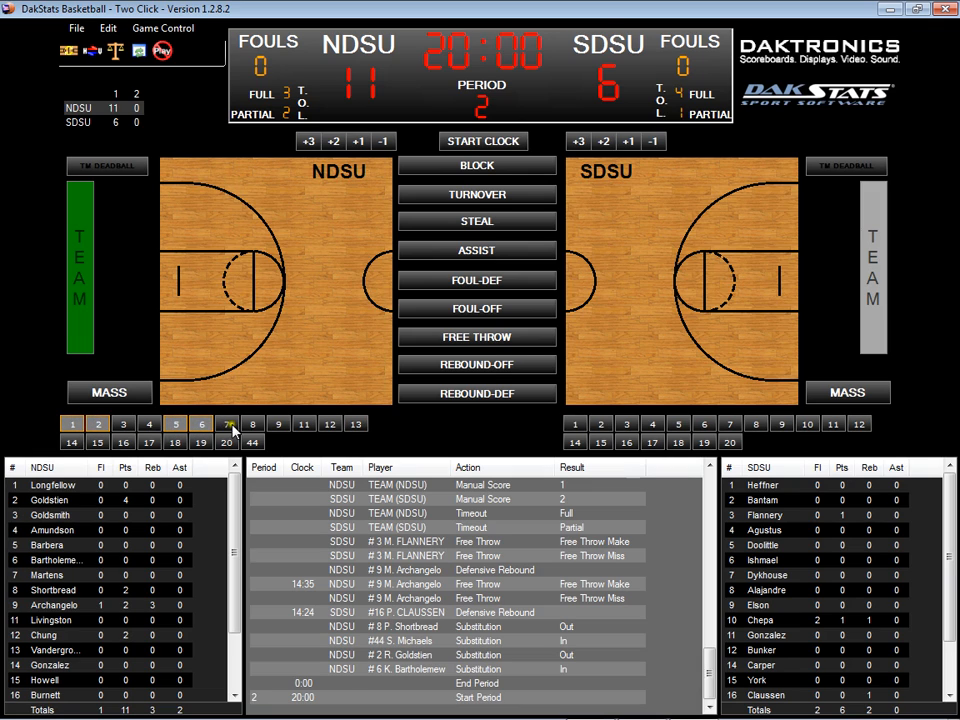
pyautogui.click(230, 426)
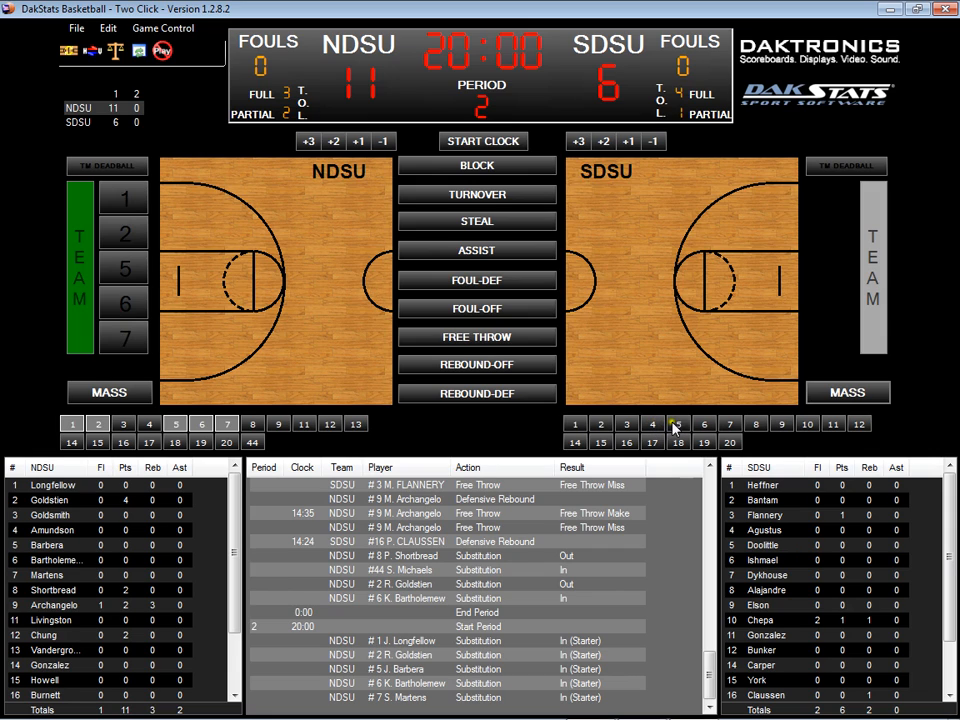
# Enter SDSU players 8, 9, 10, 14 and 15 as the period's starters
pyautogui.click(756, 426)
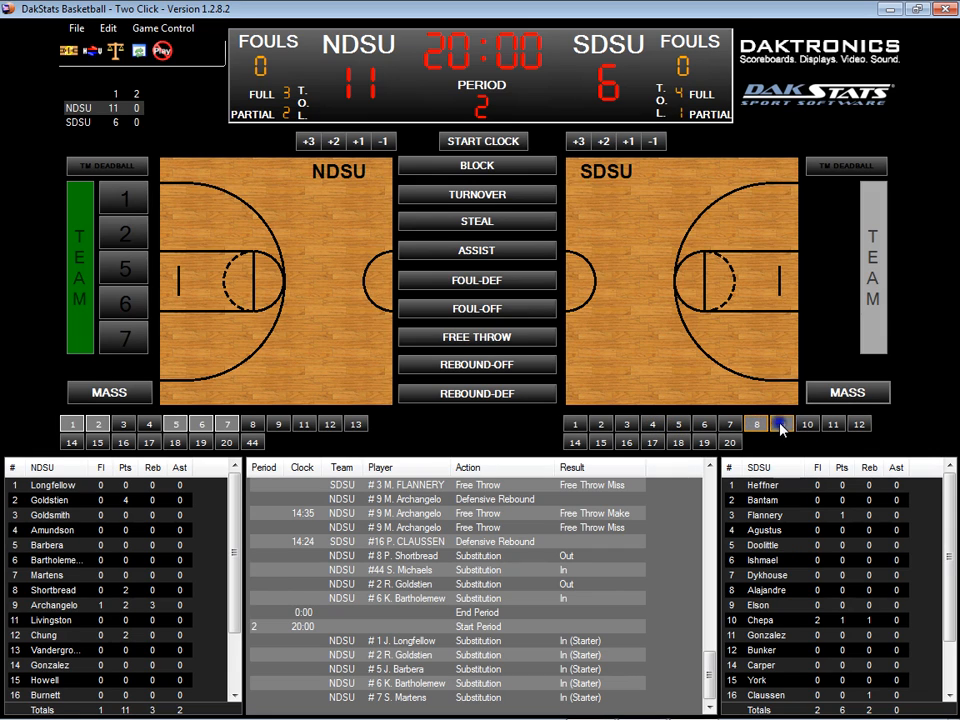
pyautogui.click(782, 426)
pyautogui.click(808, 426)
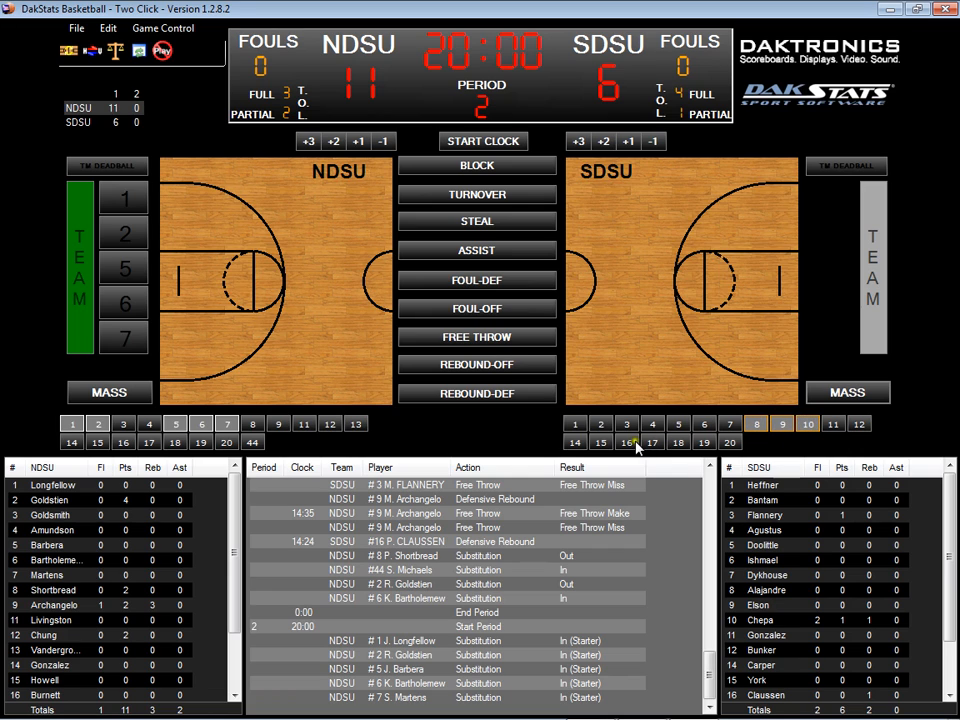
pyautogui.click(578, 444)
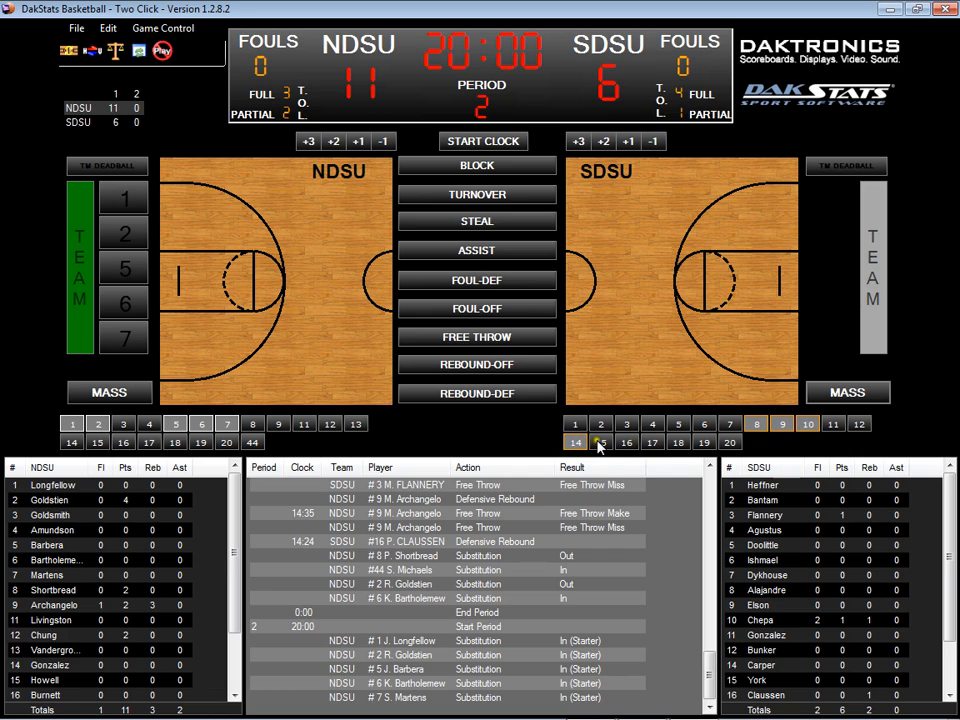
pyautogui.click(602, 444)
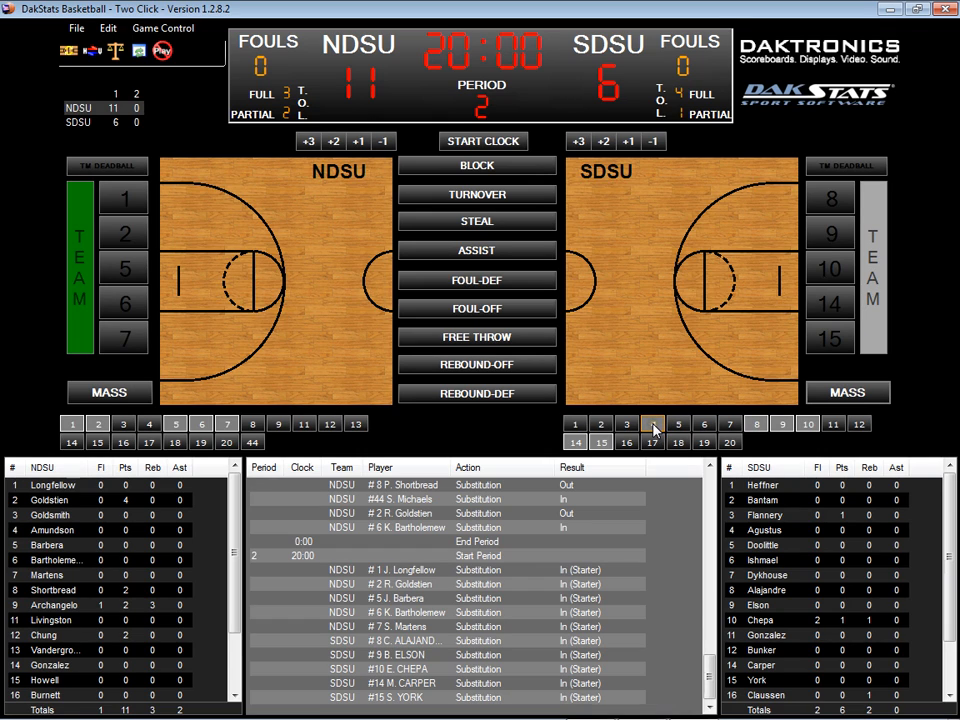
# Substitute SDSU player 4 in for player 9 and select the substitution's out and in entries in the play list
pyautogui.click(783, 429)
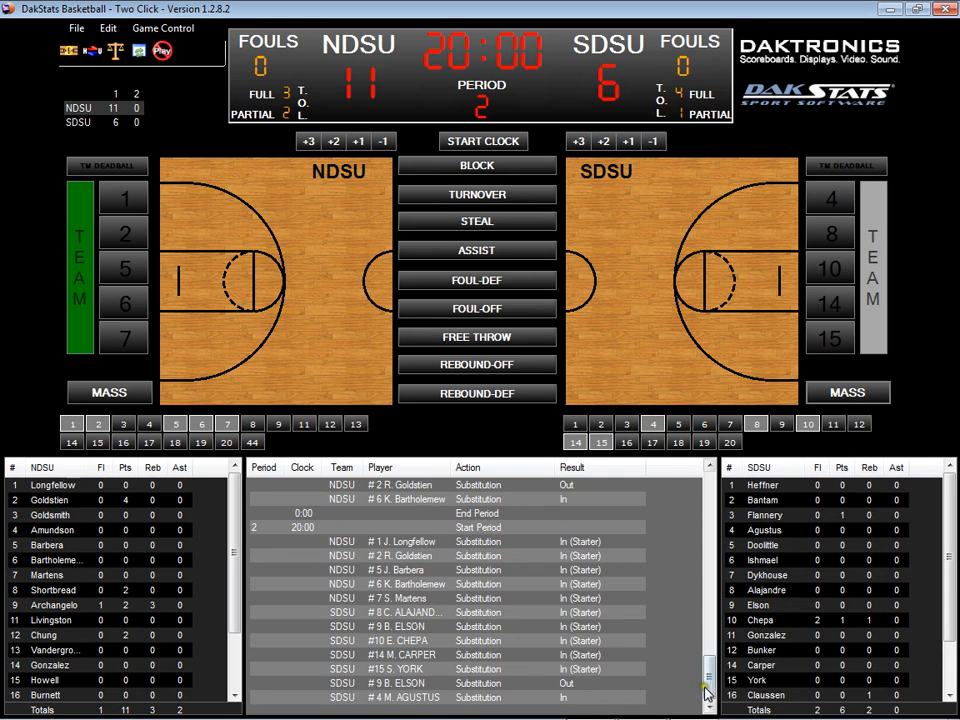
pyautogui.click(398, 685)
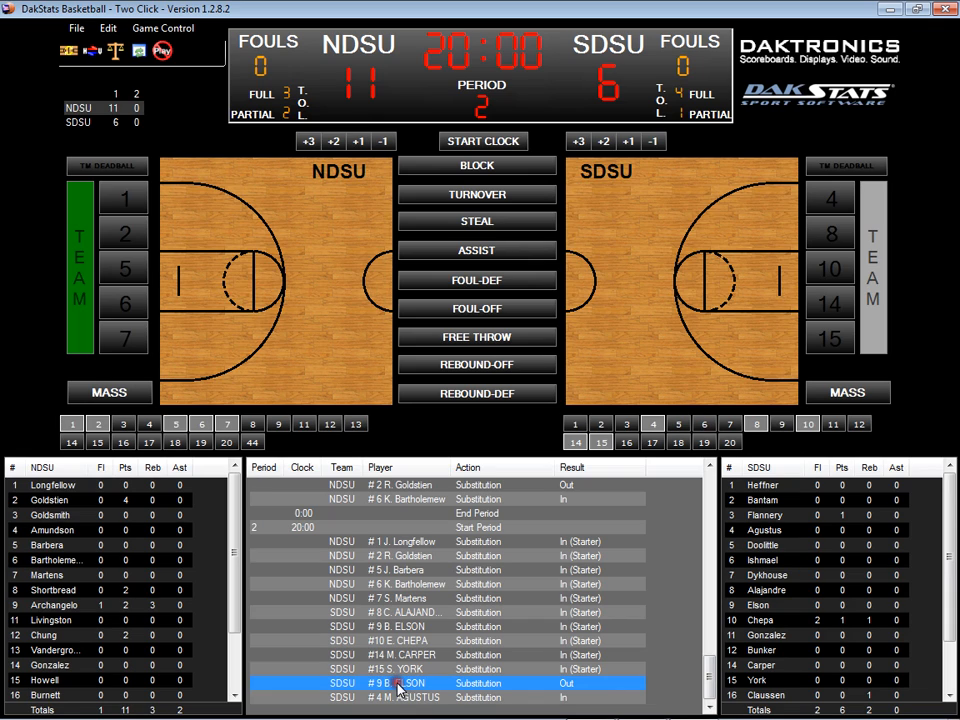
pyautogui.click(407, 698)
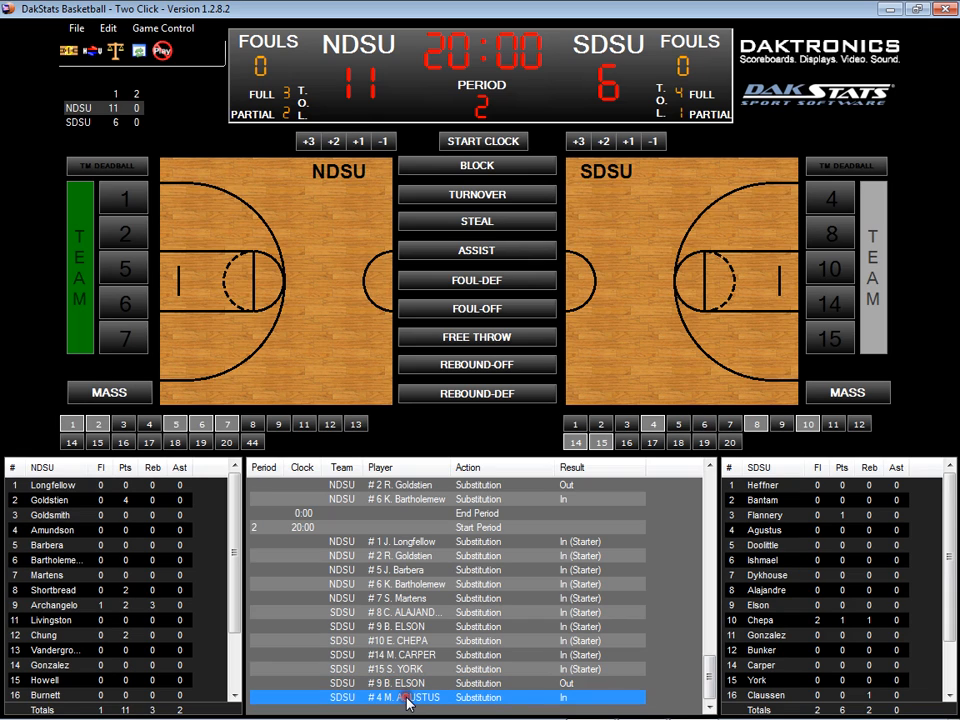
# Make a mass substitution for SDSU that puts players 10, 11, 18, 19 and 20 on the court
pyautogui.click(838, 393)
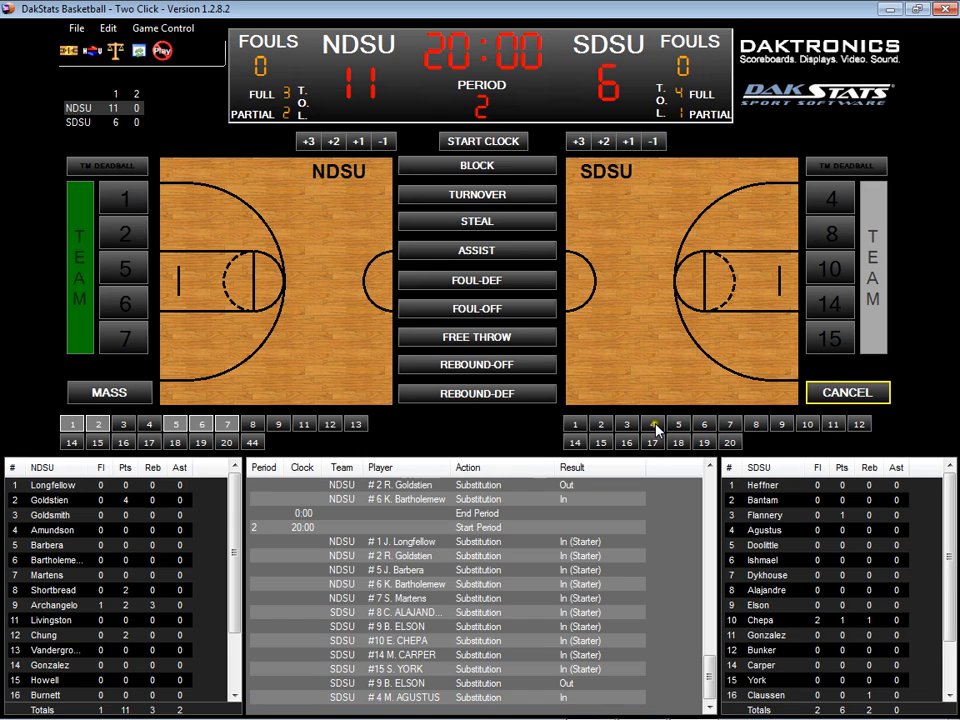
pyautogui.click(807, 424)
pyautogui.click(830, 425)
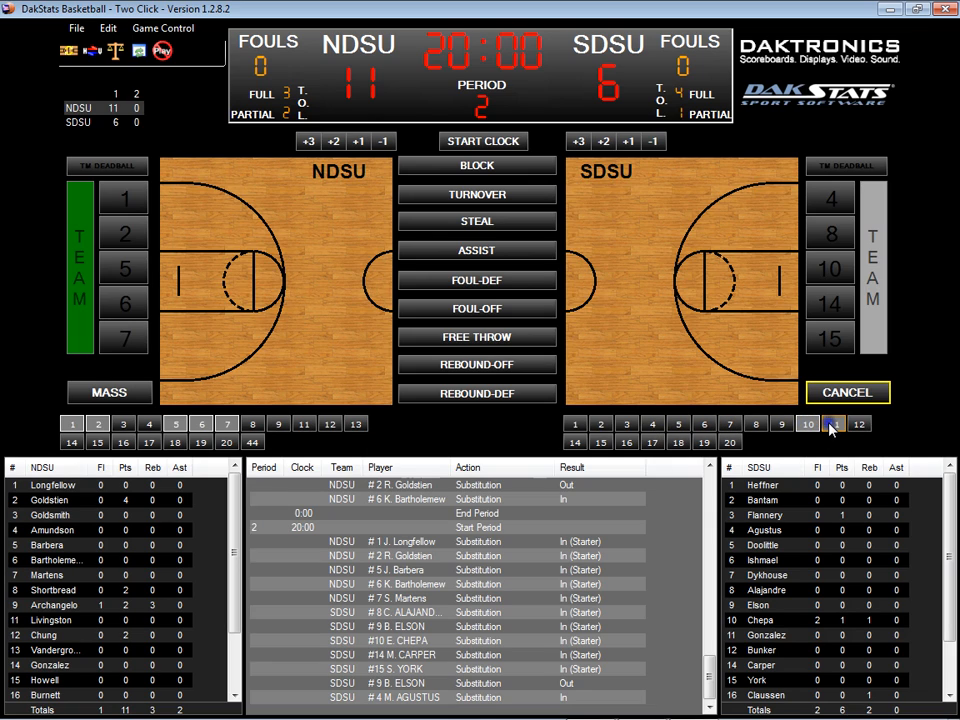
pyautogui.click(679, 443)
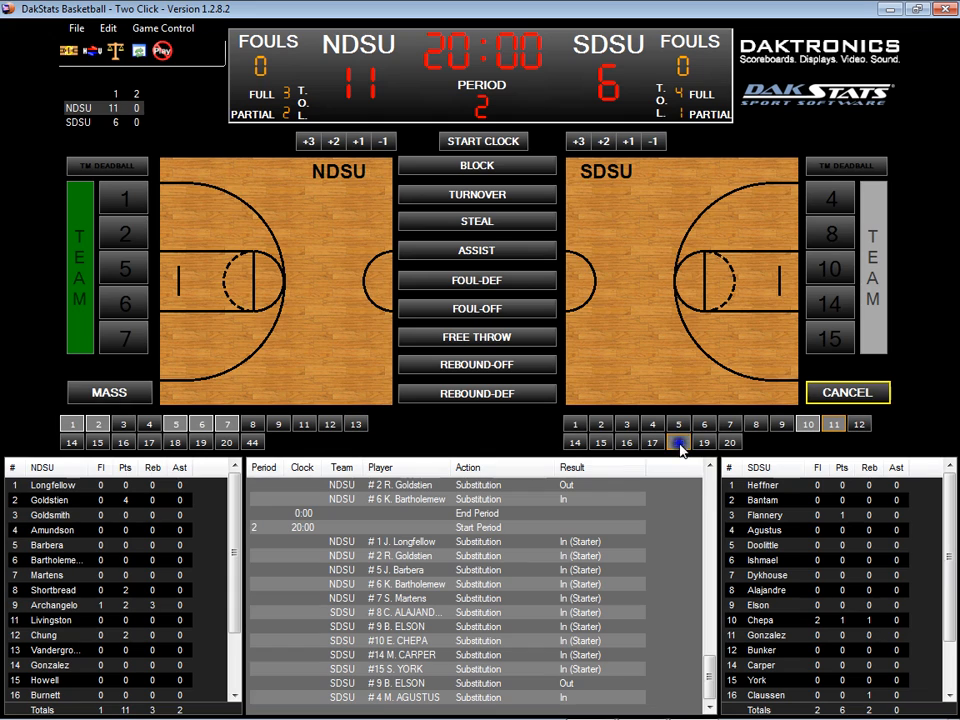
pyautogui.click(704, 443)
pyautogui.click(729, 443)
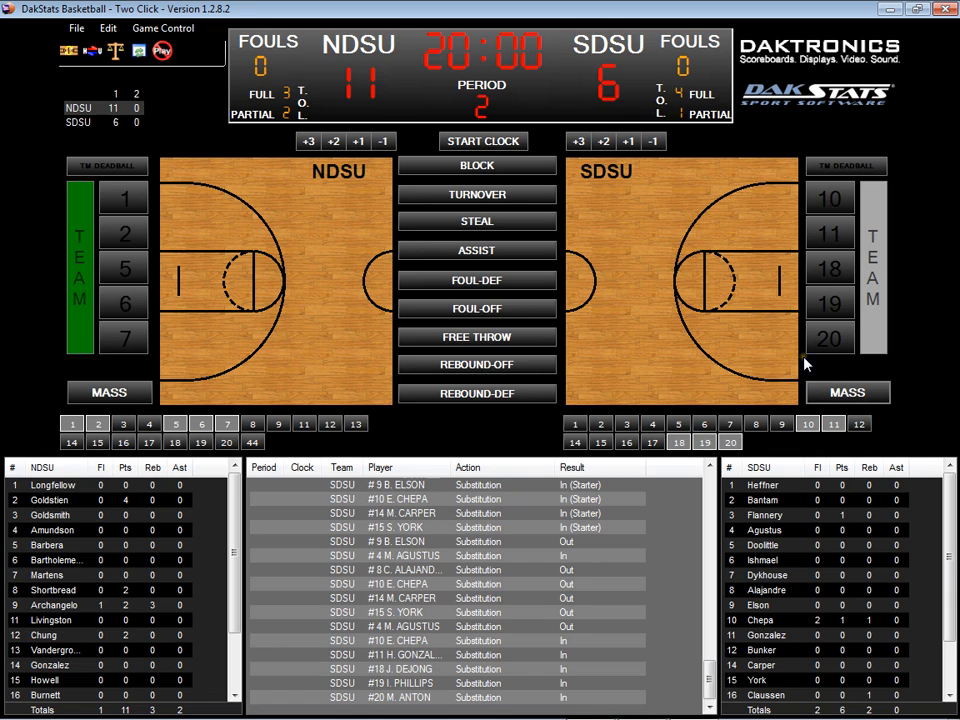
# Substitute SDSU players 5, 6 and 7 in for players 18, 19 and 20
pyautogui.click(679, 425)
pyautogui.click(705, 424)
pyautogui.click(731, 425)
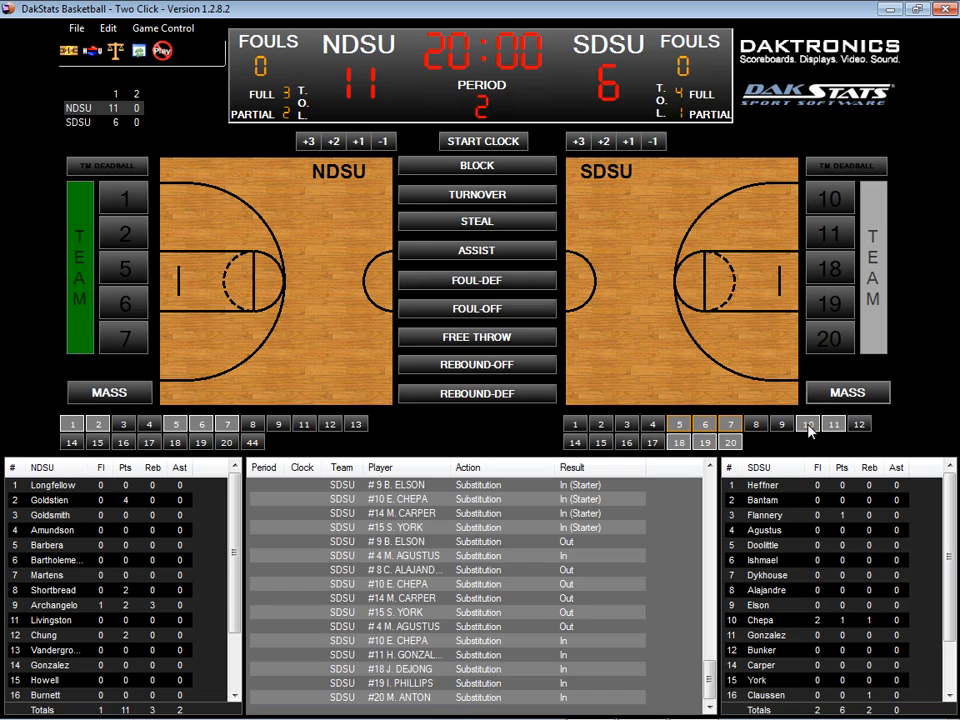
pyautogui.click(729, 441)
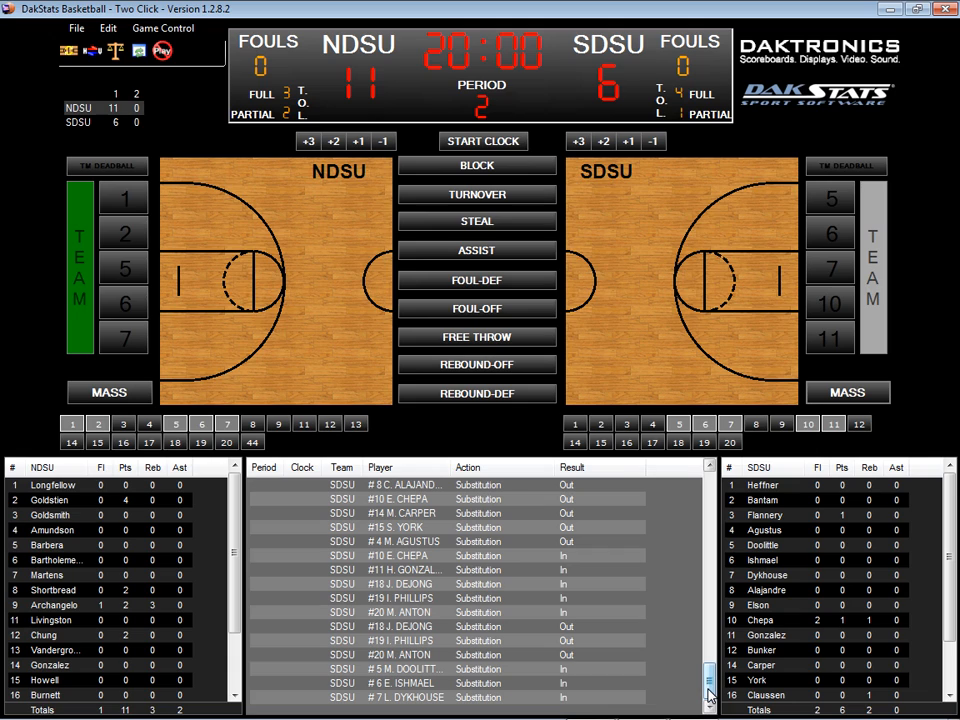
# Start and stop the game clock twice
pyautogui.click(476, 62)
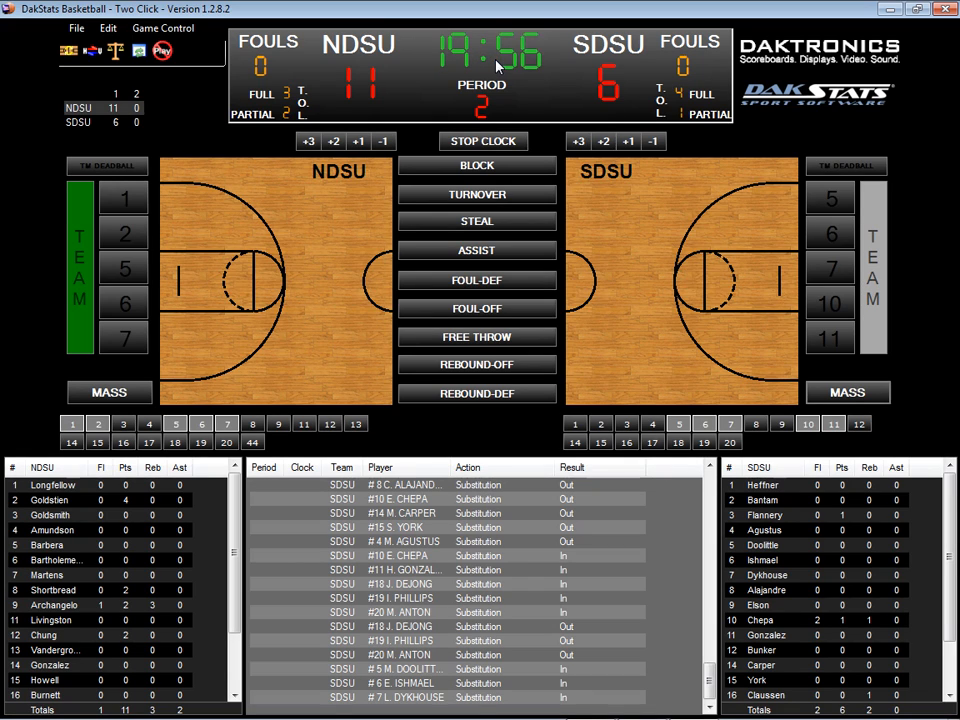
pyautogui.click(497, 65)
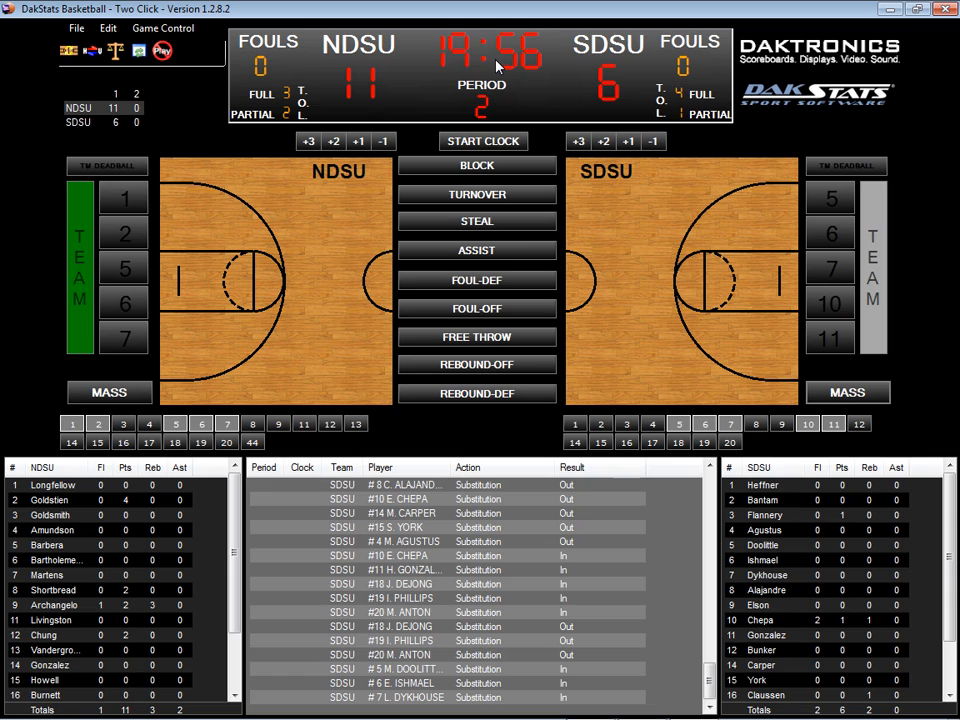
pyautogui.click(497, 66)
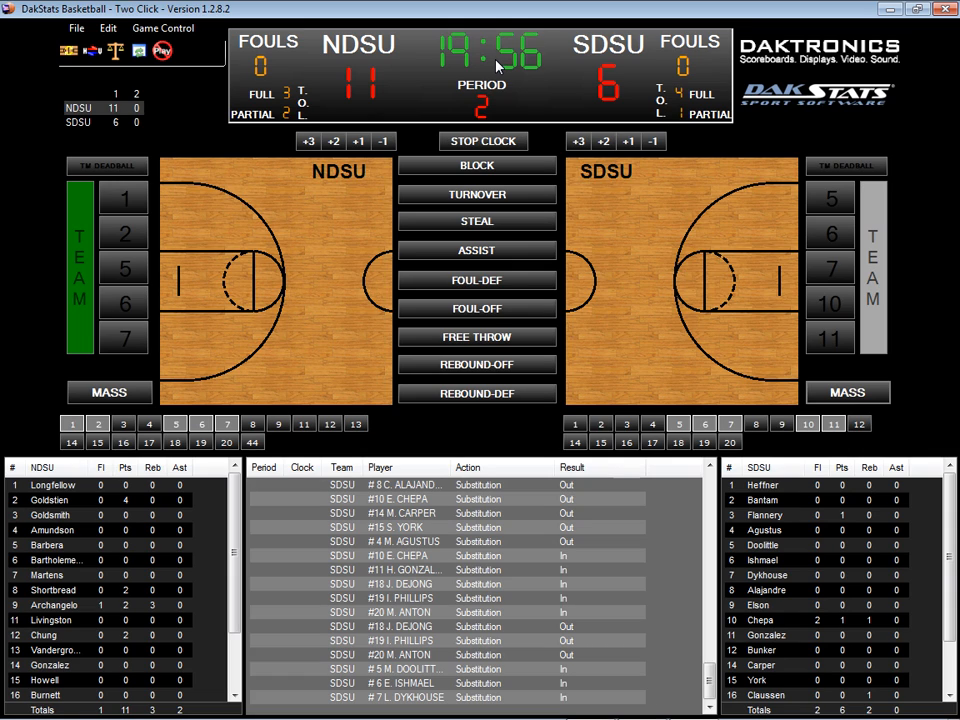
pyautogui.click(497, 66)
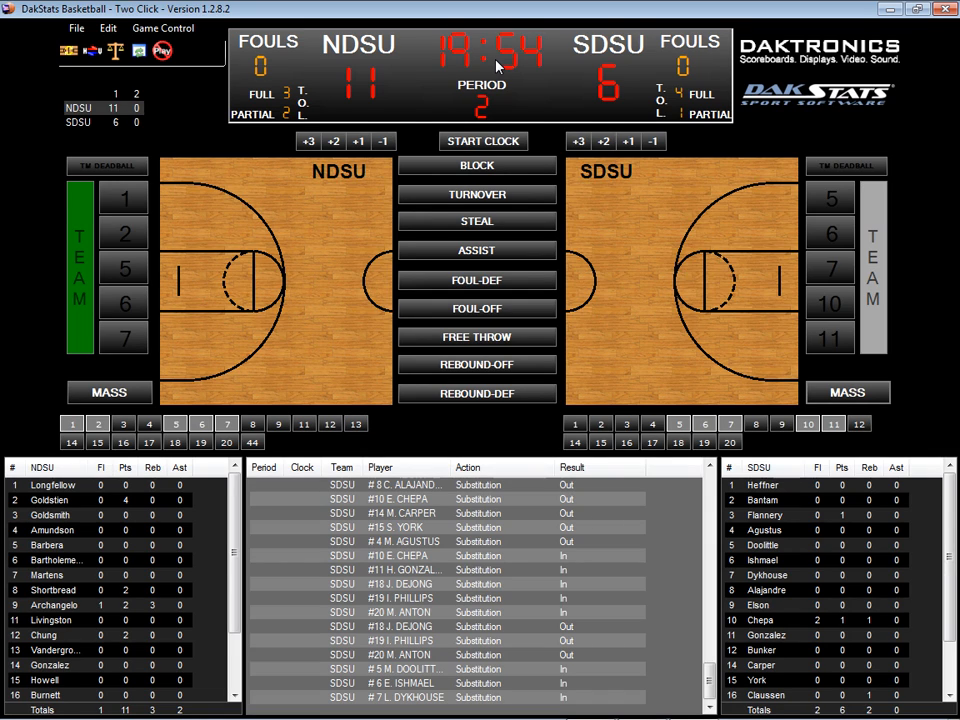
# Set the game clock to 15:00 and run it for a few seconds before stopping it
pyautogui.click(497, 66)
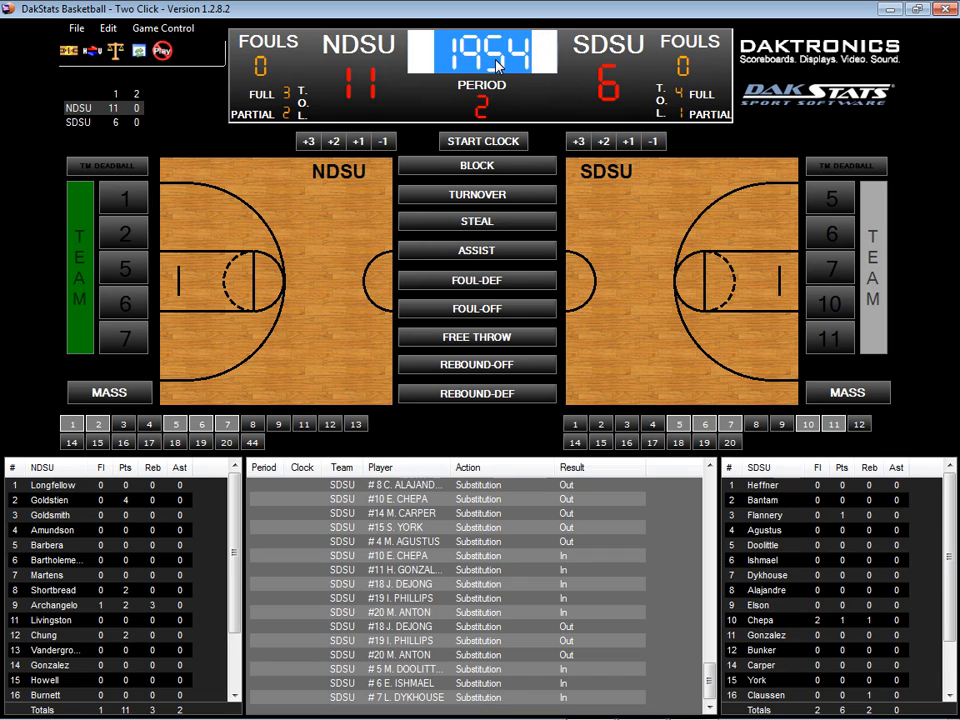
pyautogui.write('1500')
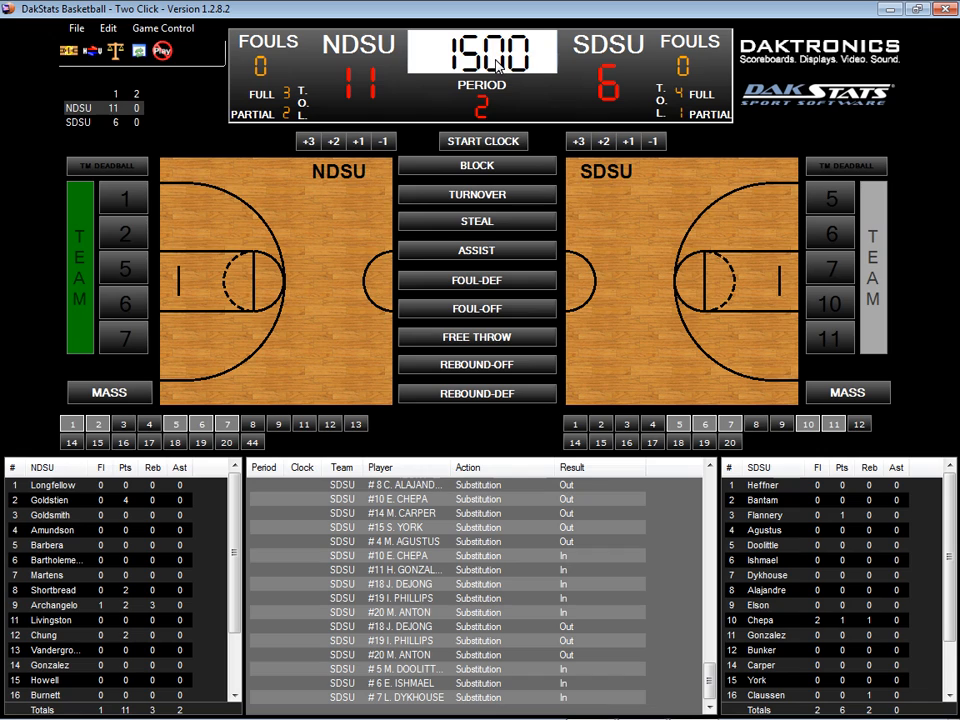
pyautogui.press('Return')
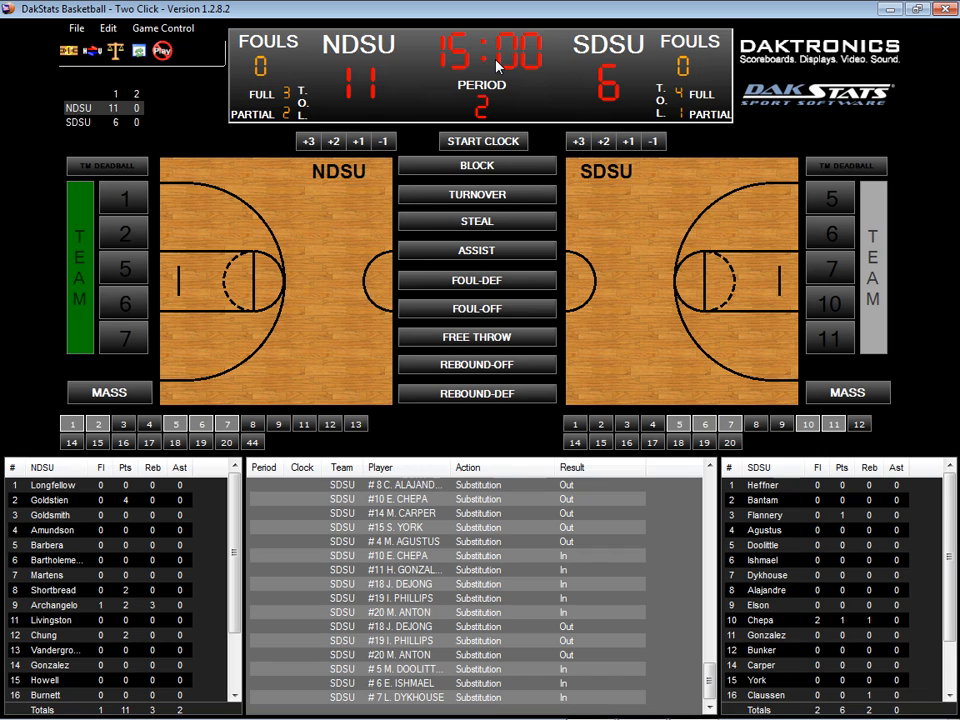
pyautogui.press('space')
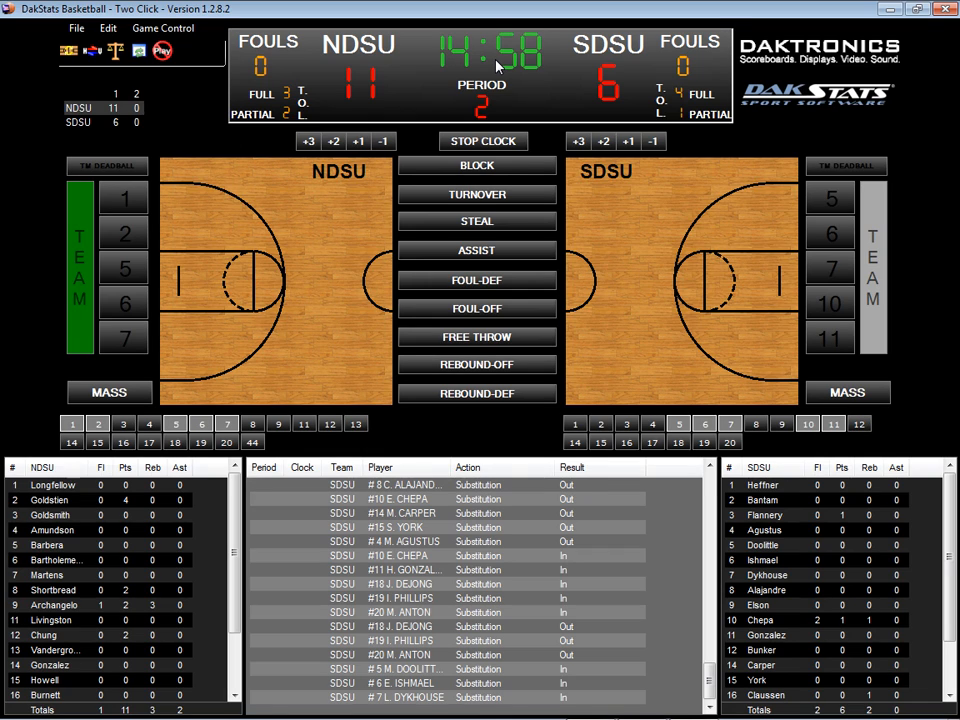
pyautogui.press('space')
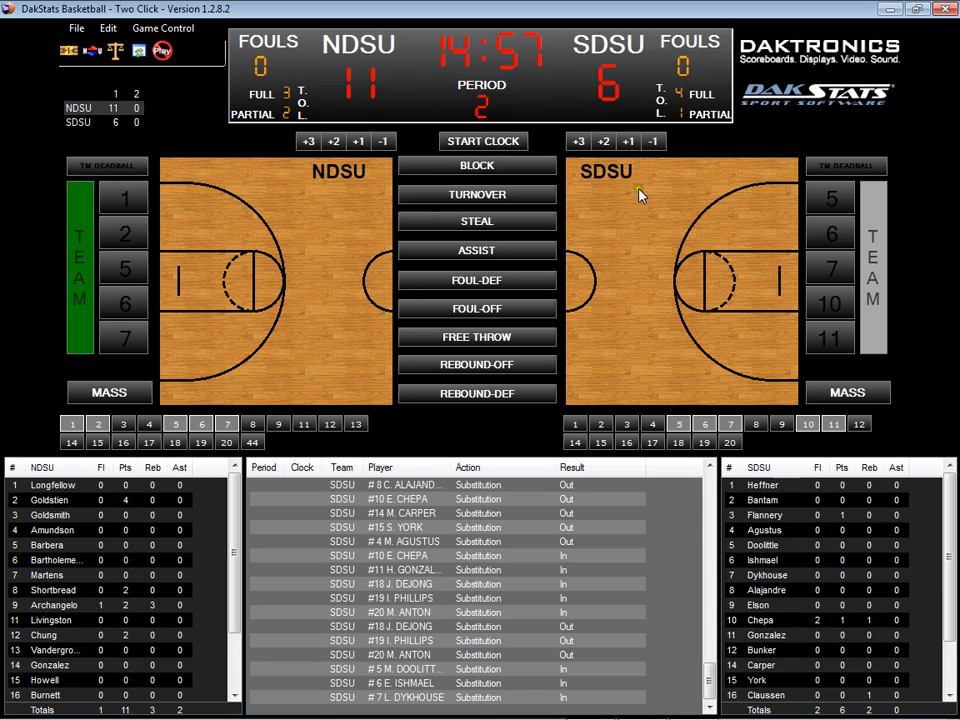
pyautogui.click(727, 250)
pyautogui.click(330, 200)
pyautogui.click(412, 172)
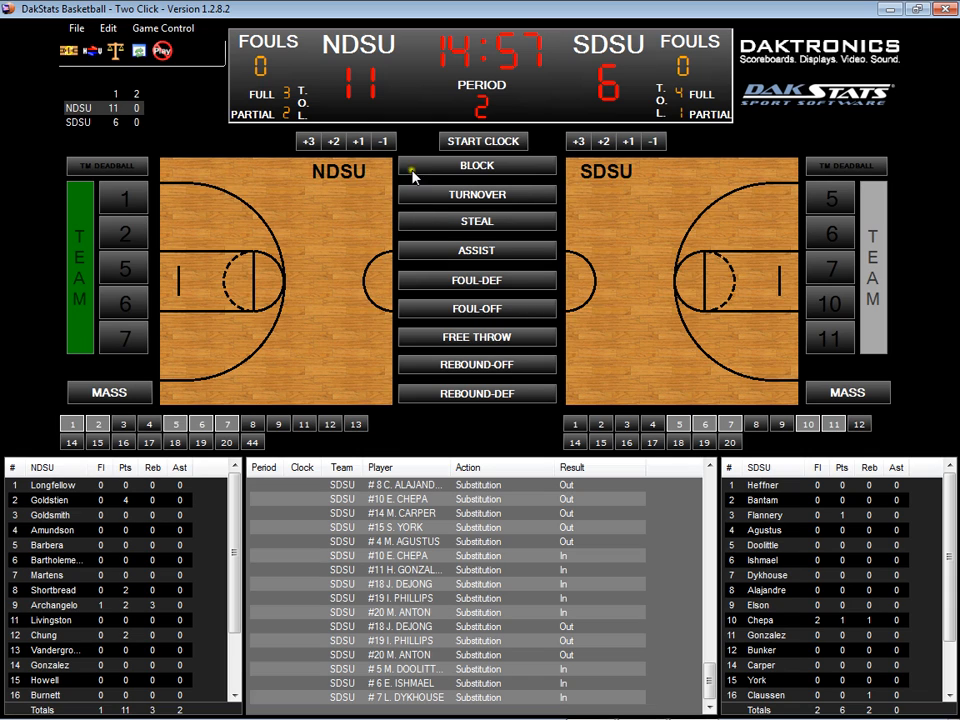
# Swap the court sides of NDSU and SDSU and switch them back to the original sides
pyautogui.click(93, 55)
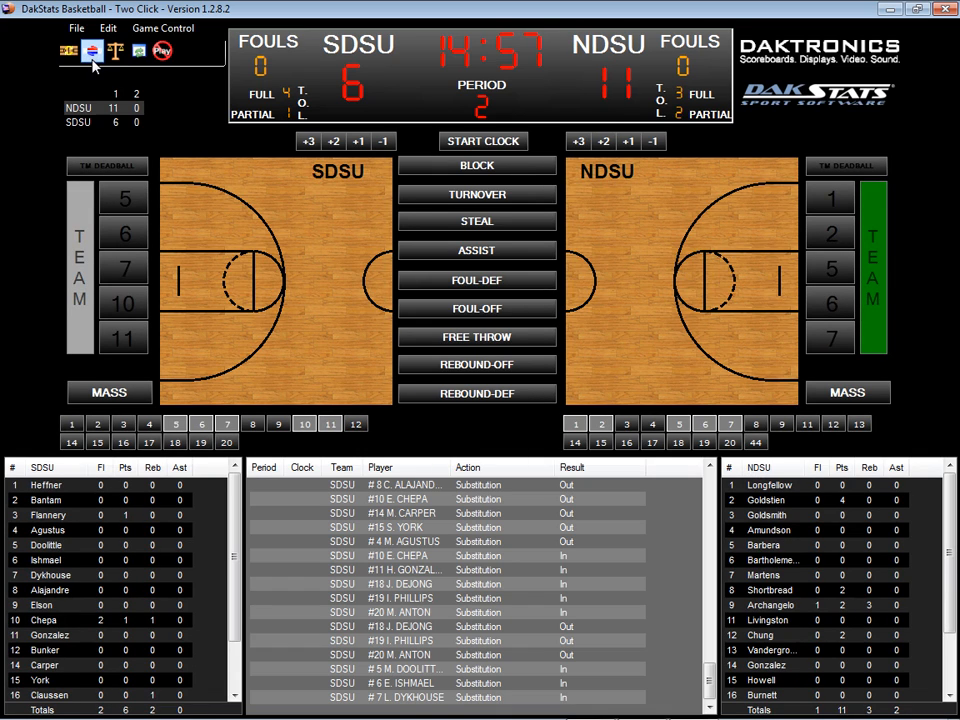
pyautogui.click(93, 56)
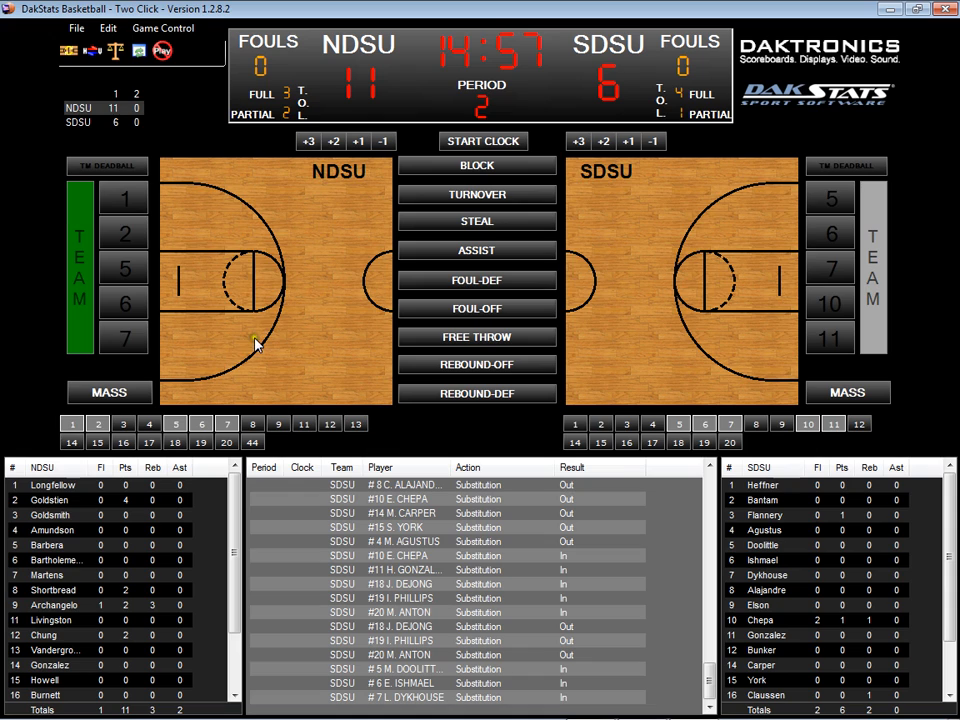
# Record a missed two-point shot by NDSU player 5 from the wing, with the offensive rebound also credited to player 5
pyautogui.click(252, 229)
pyautogui.click(232, 226)
pyautogui.click(271, 217)
pyautogui.click(229, 232)
pyautogui.click(222, 226)
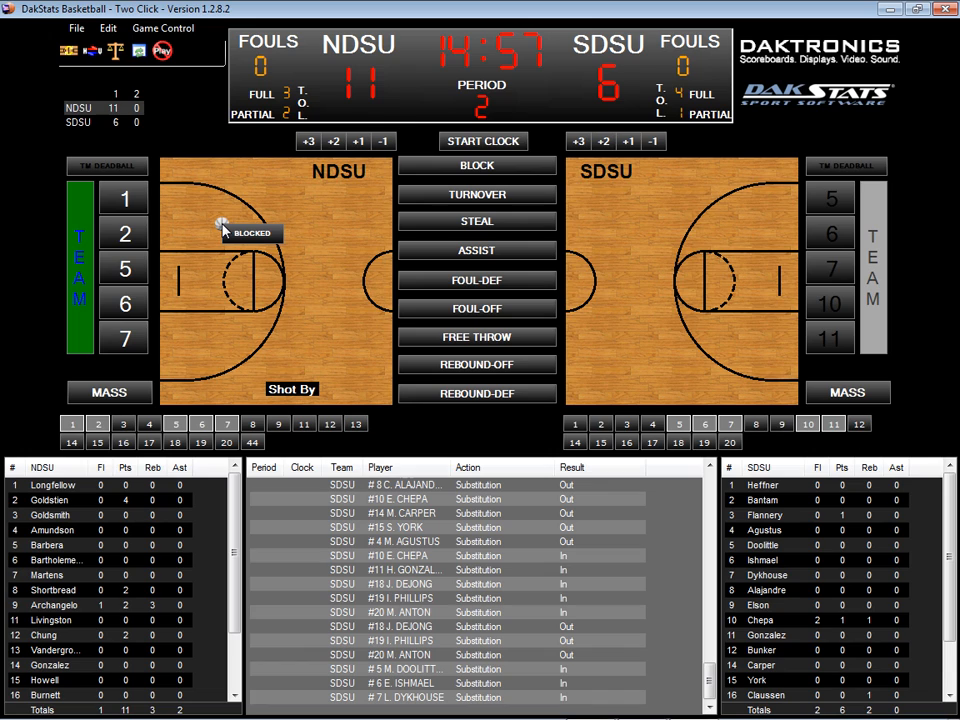
pyautogui.click(123, 266)
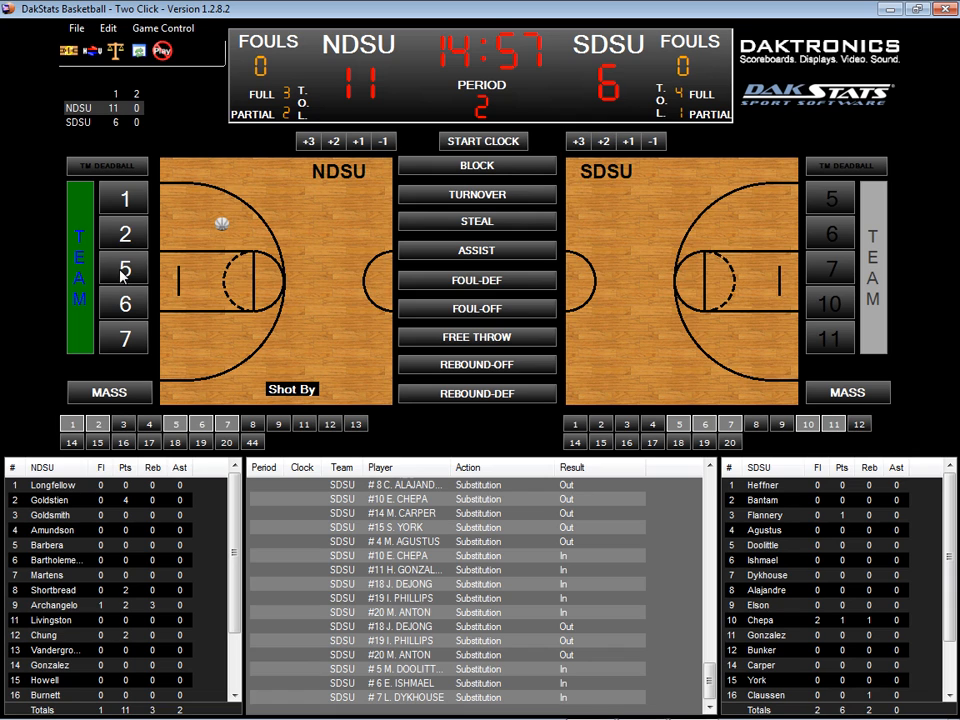
pyautogui.click(121, 275)
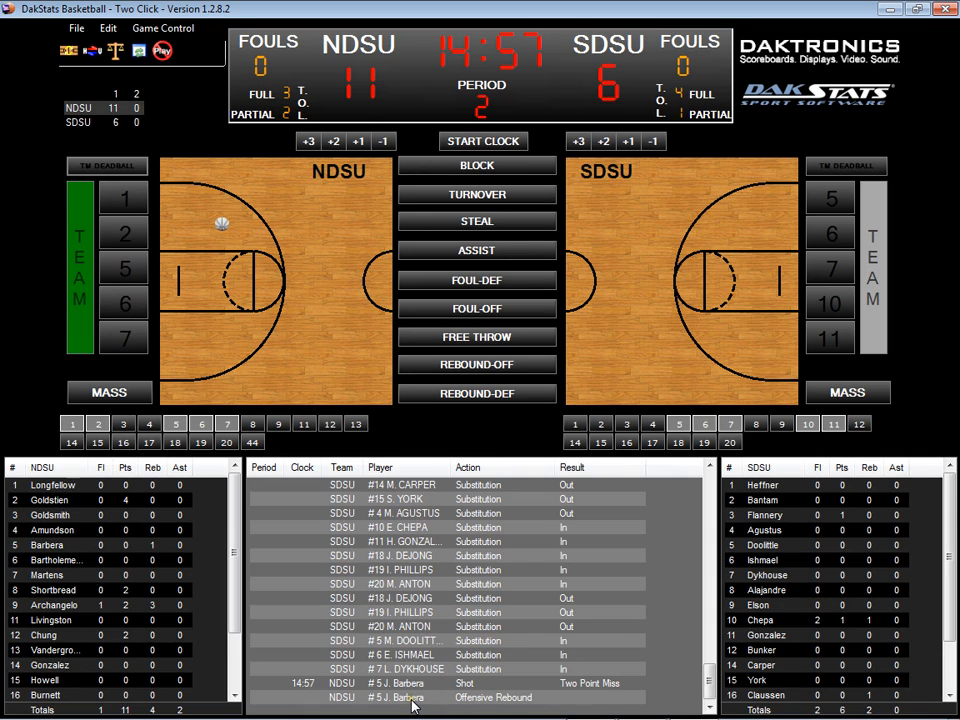
# Record a missed two-point shot by NDSU player 6 with the defensive rebound by SDSU player 10
pyautogui.click(211, 335)
pyautogui.click(123, 305)
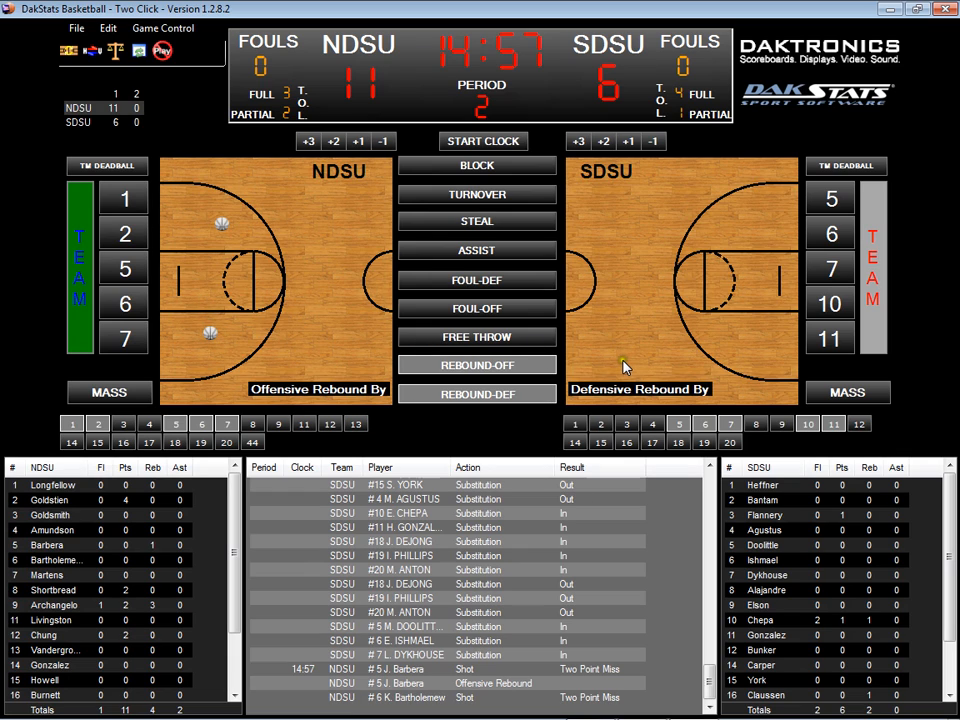
pyautogui.click(832, 305)
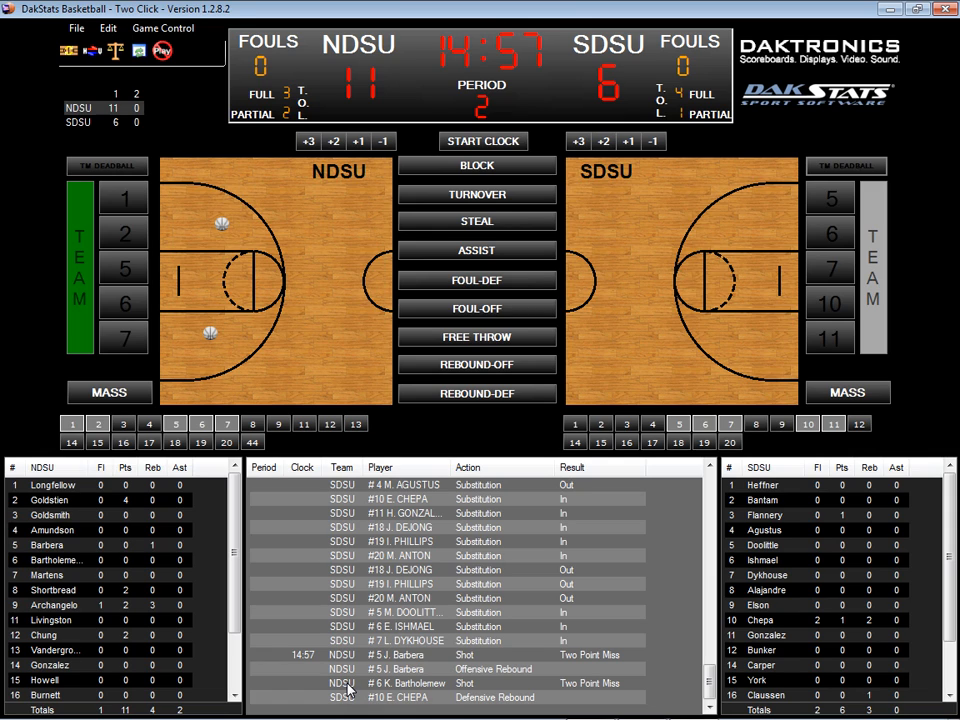
# Record a missed two-point shot by NDSU player 2 with the offensive rebound by NDSU player 5
pyautogui.click(196, 236)
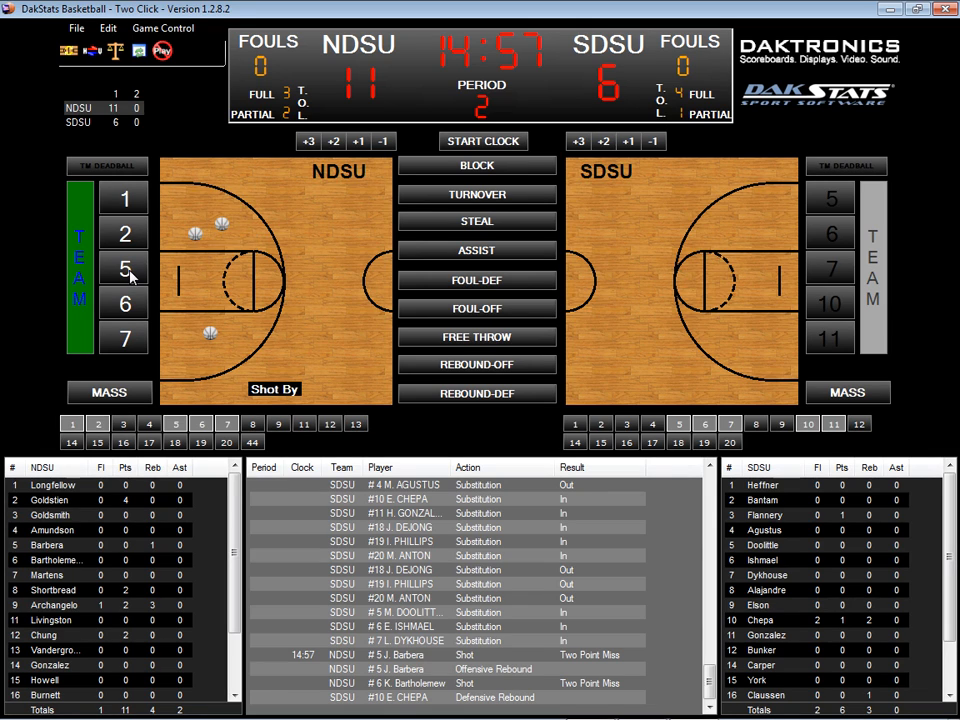
pyautogui.click(126, 234)
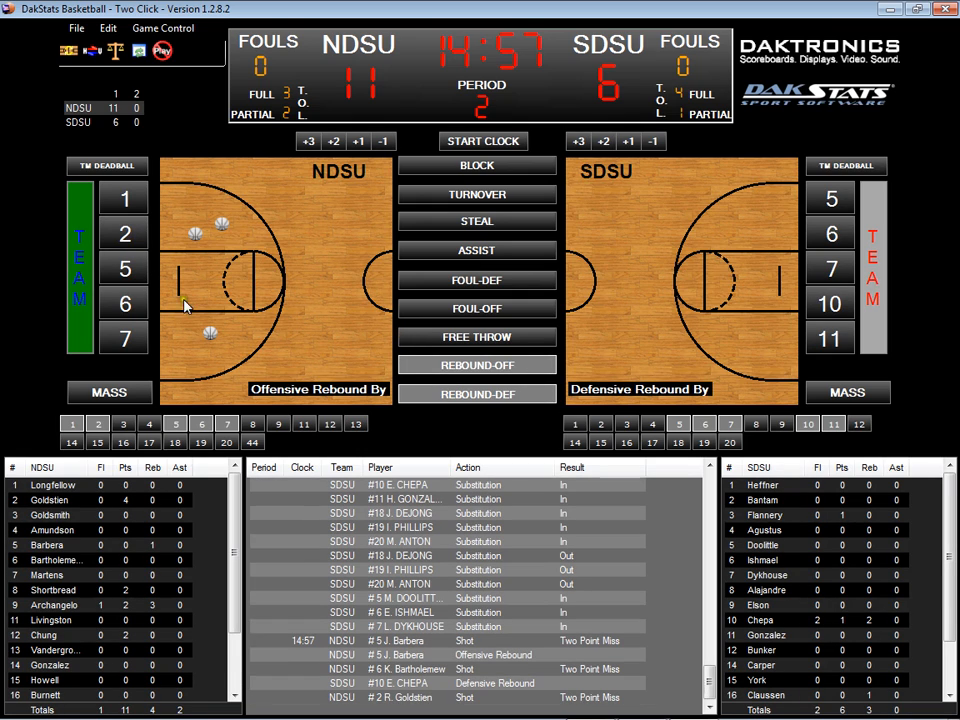
pyautogui.click(128, 274)
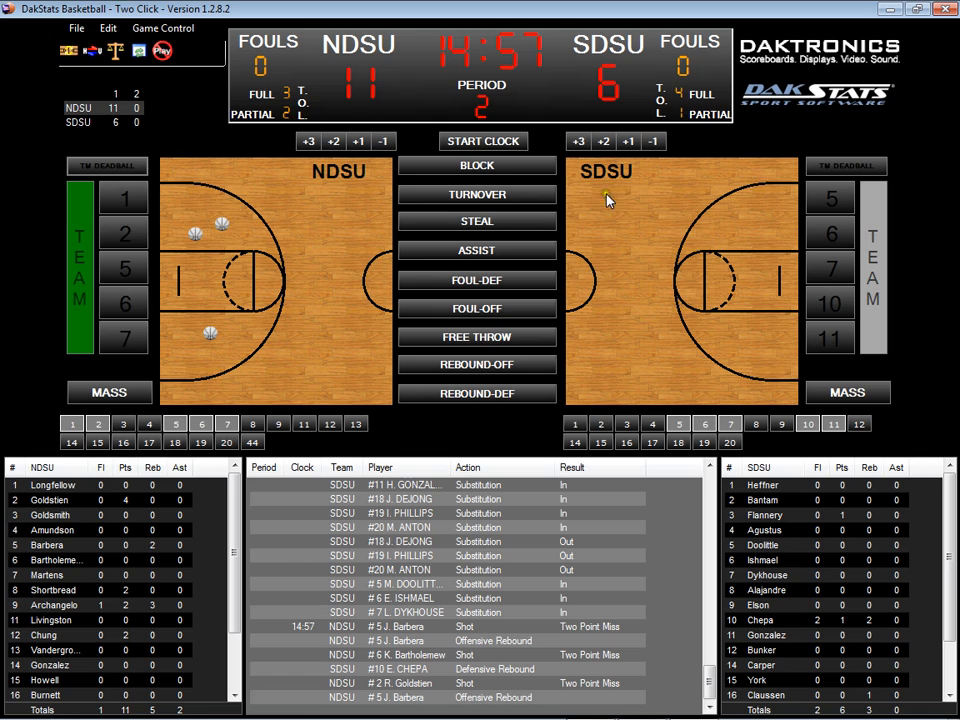
# Record a made two-point shot by SDSU player 5 assisted by player 10, and widen the play log's Player column to fit full names
pyautogui.click(724, 236)
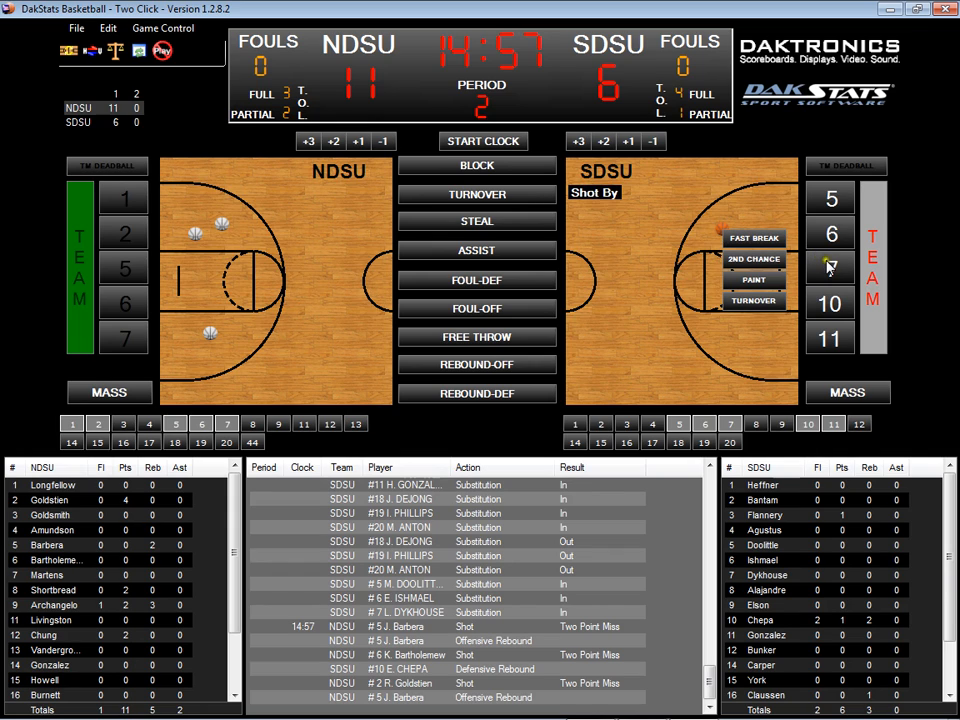
pyautogui.click(832, 203)
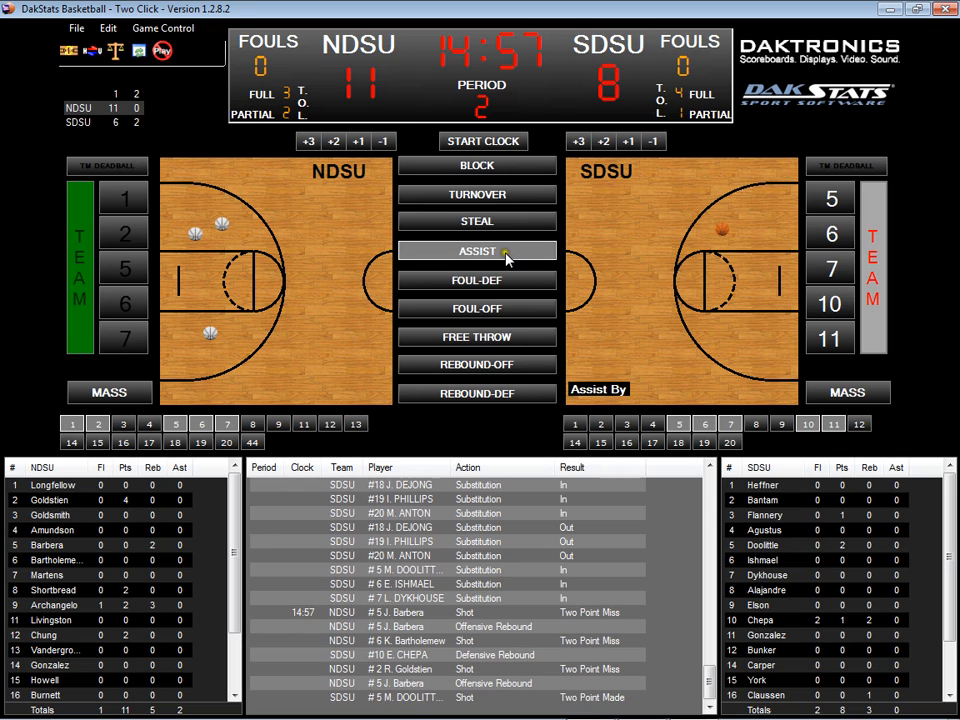
pyautogui.click(830, 303)
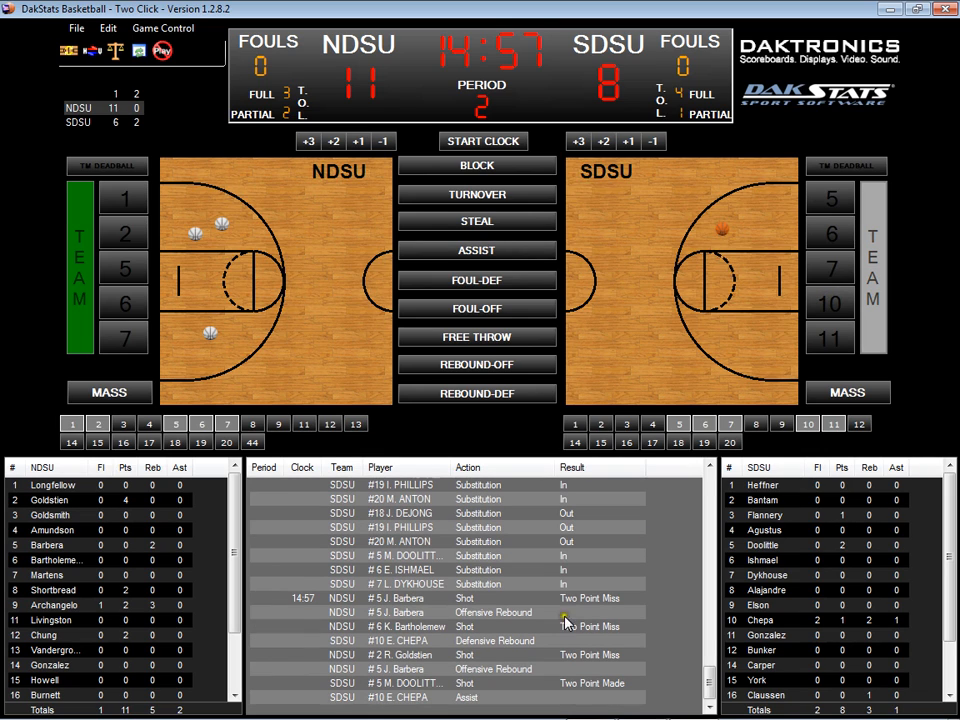
pyautogui.click(420, 684)
pyautogui.moveTo(452, 467); pyautogui.dragTo(474, 467)
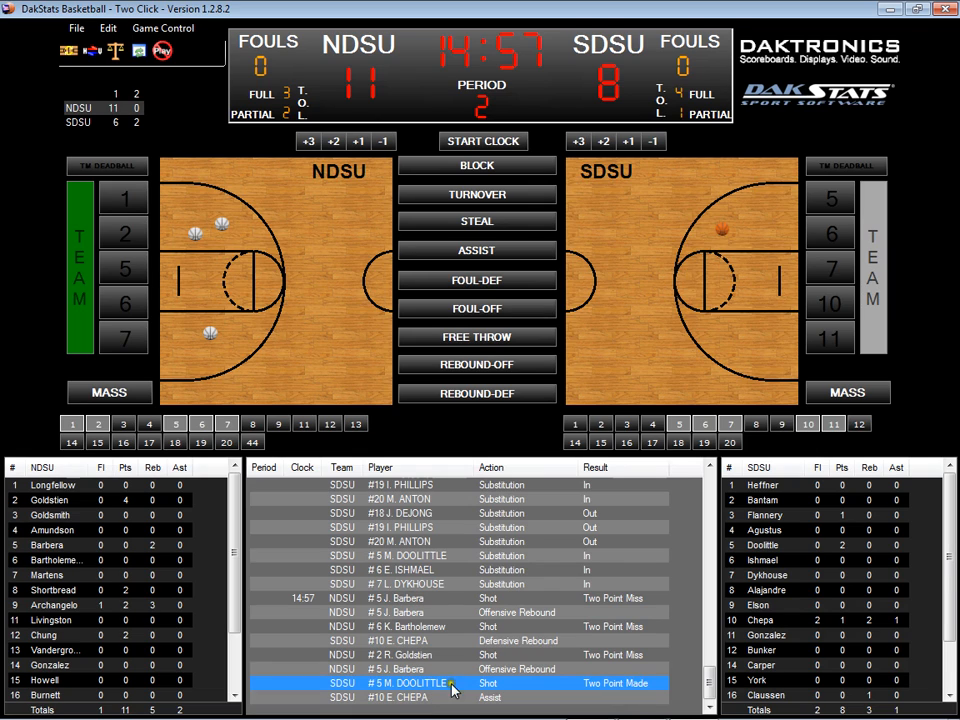
# Record two made three-point shots by SDSU player 11, crediting an SDSU team assist on the first and no assist on the second
pyautogui.click(646, 208)
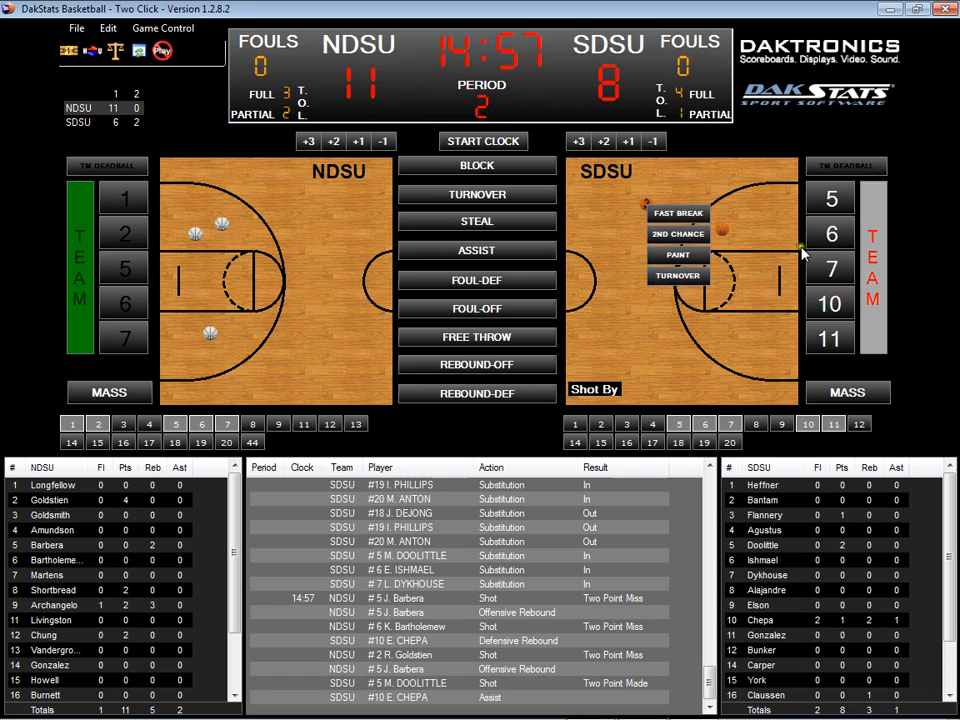
pyautogui.click(833, 340)
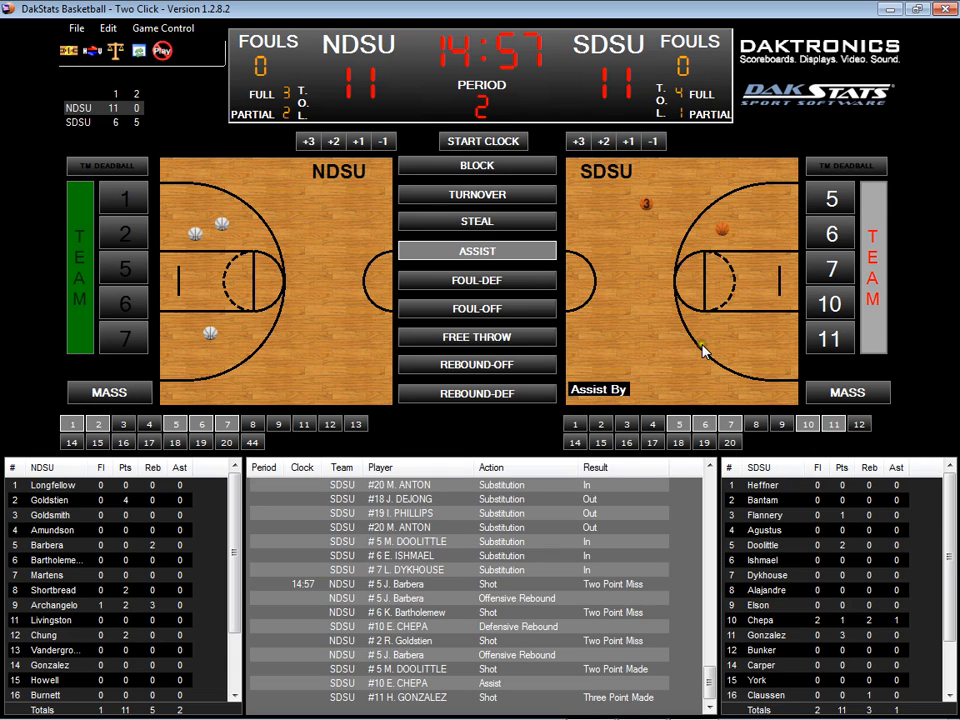
pyautogui.click(872, 314)
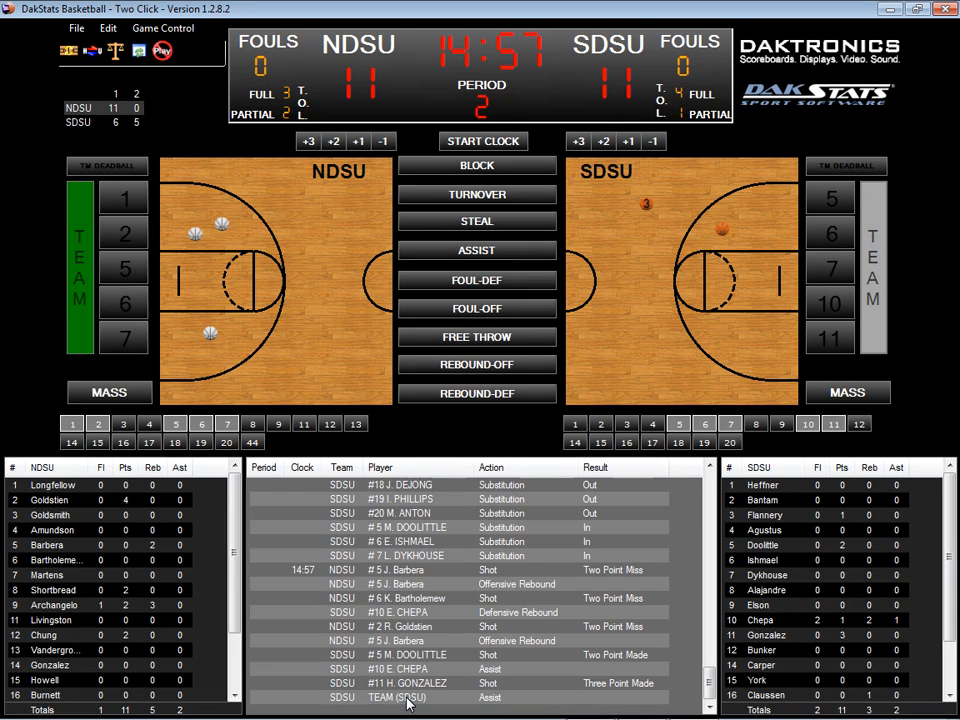
pyautogui.click(645, 328)
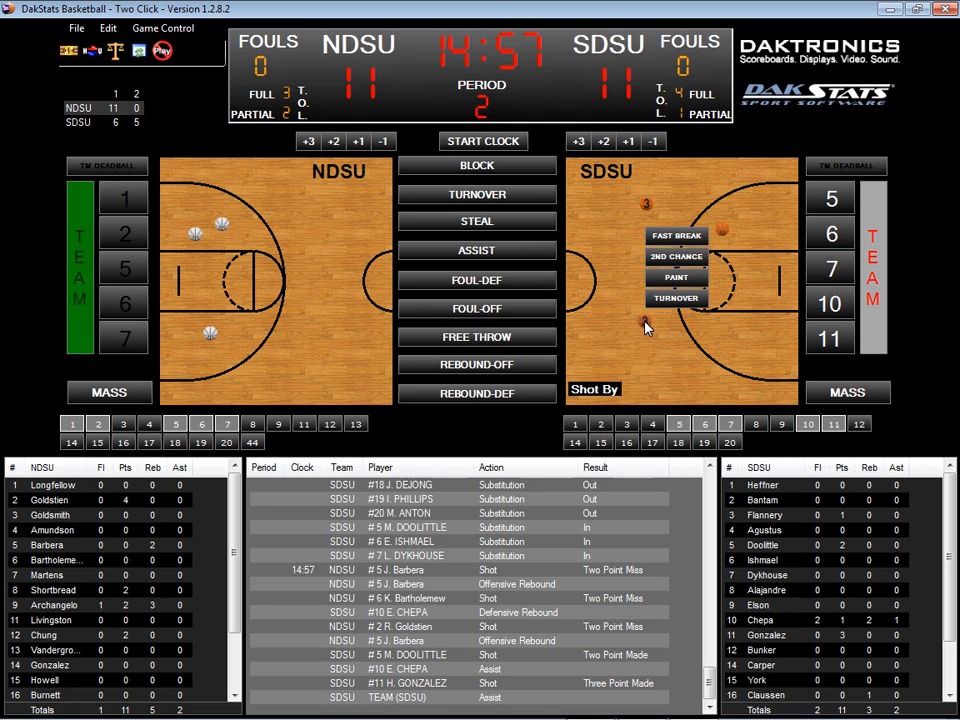
pyautogui.click(833, 338)
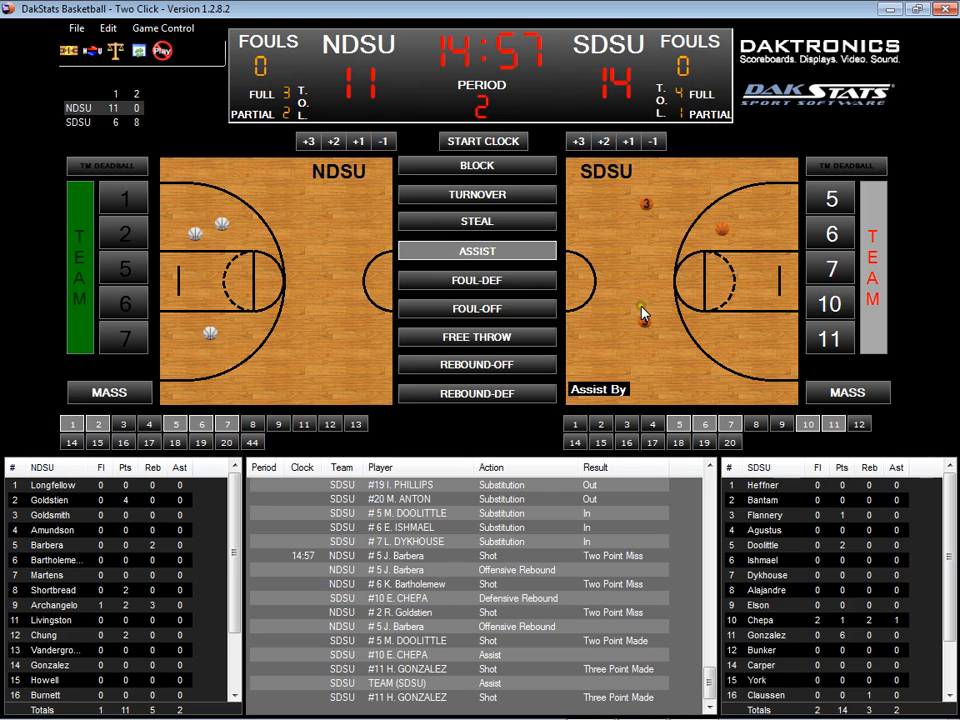
# Record missed three-point shots by NDSU player 6 and NDSU player 2, each with a defensive rebound by the SDSU team
pyautogui.click(303, 235)
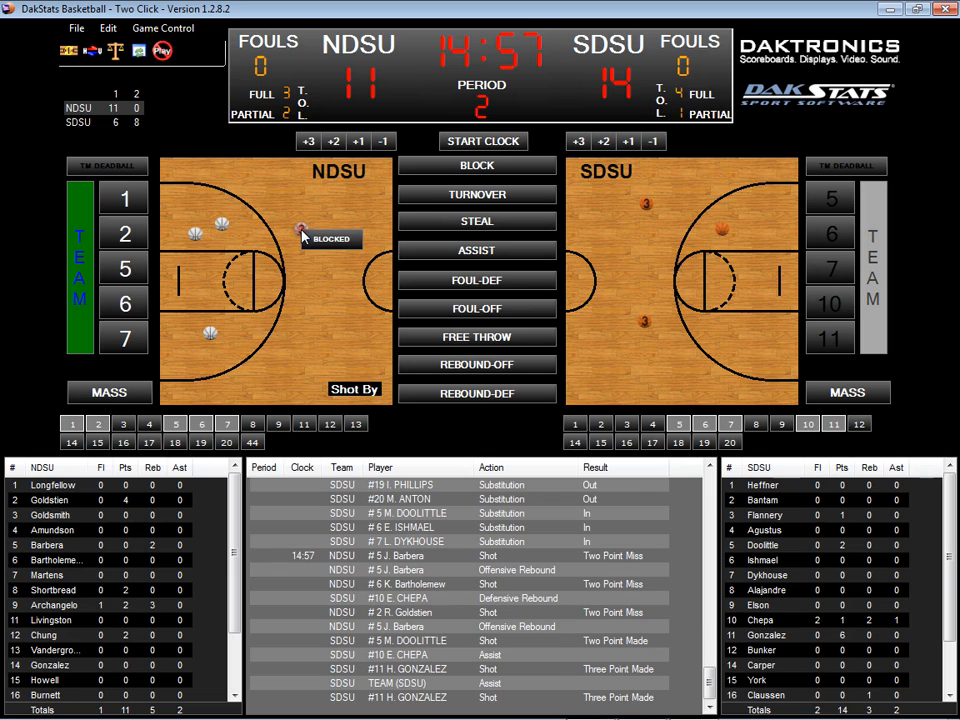
pyautogui.click(123, 305)
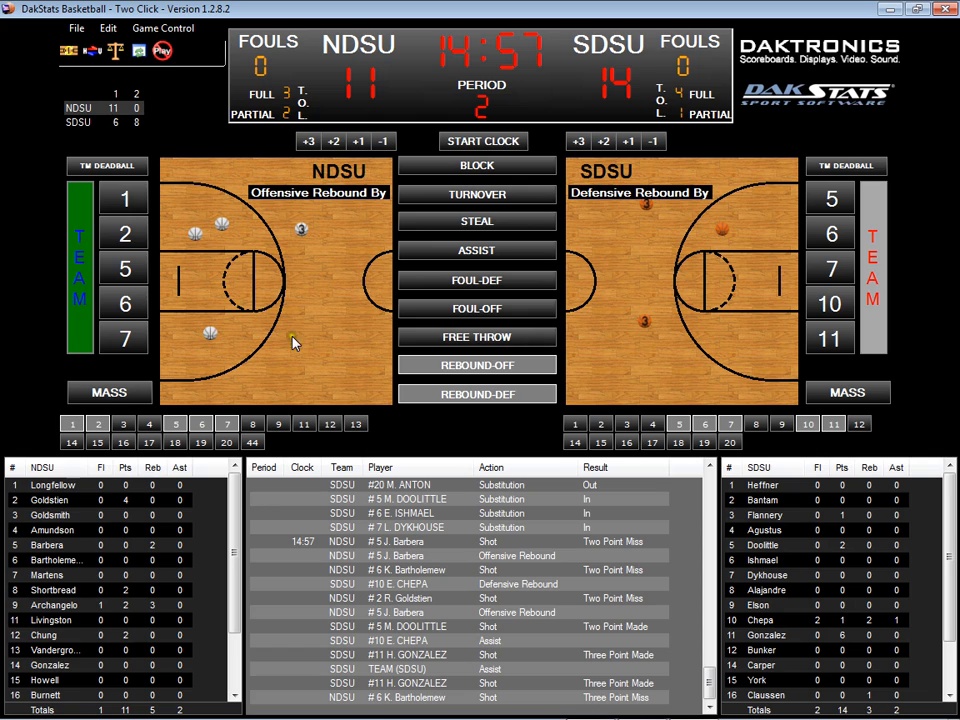
pyautogui.click(289, 374)
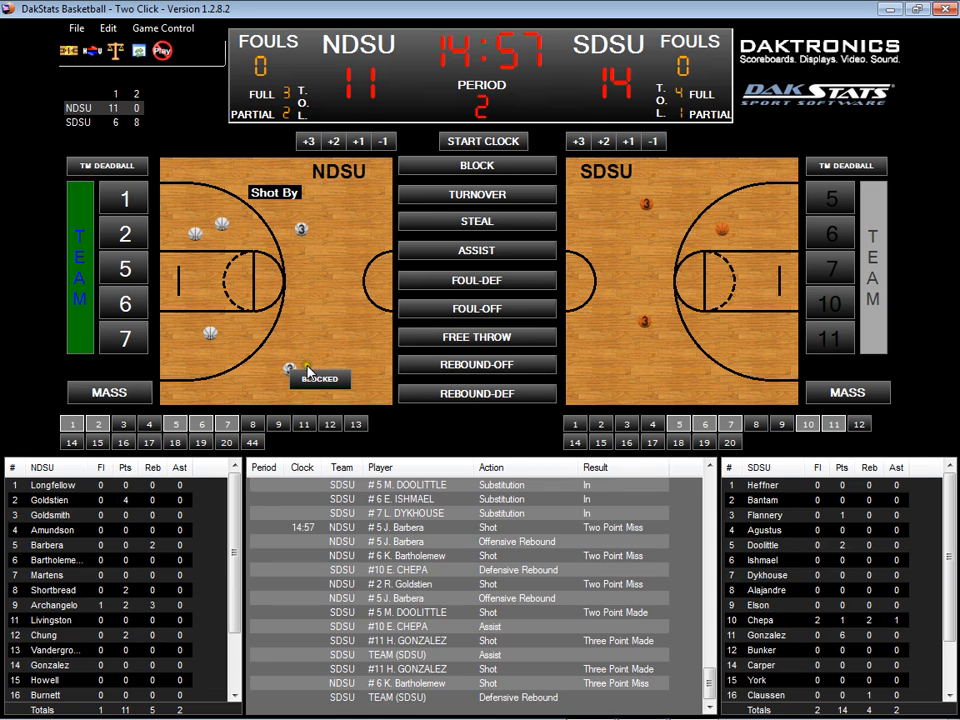
pyautogui.click(125, 234)
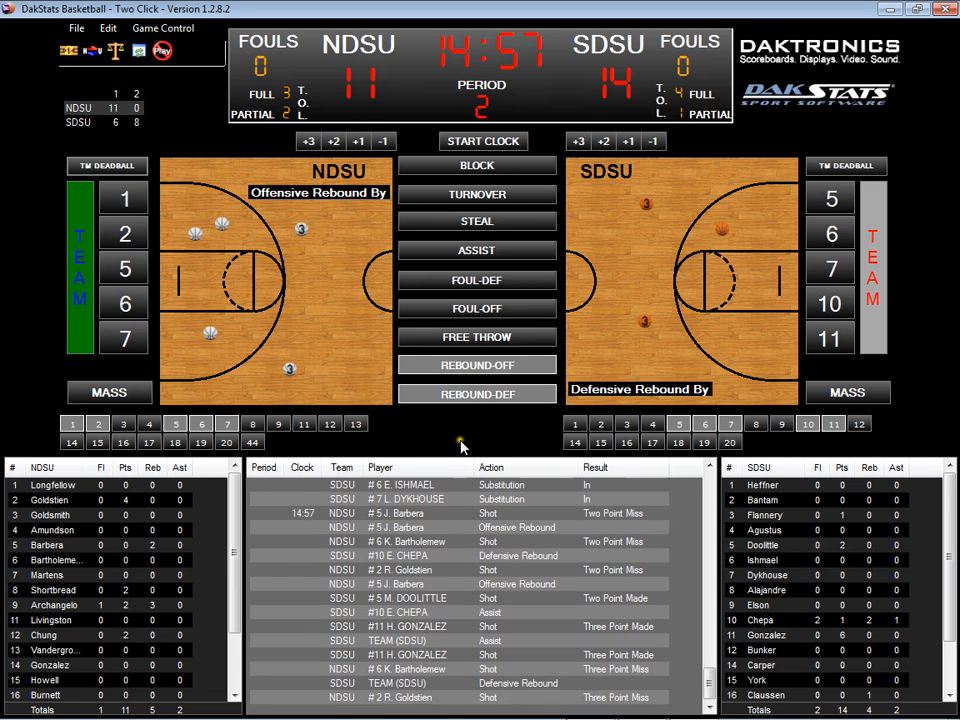
pyautogui.click(490, 396)
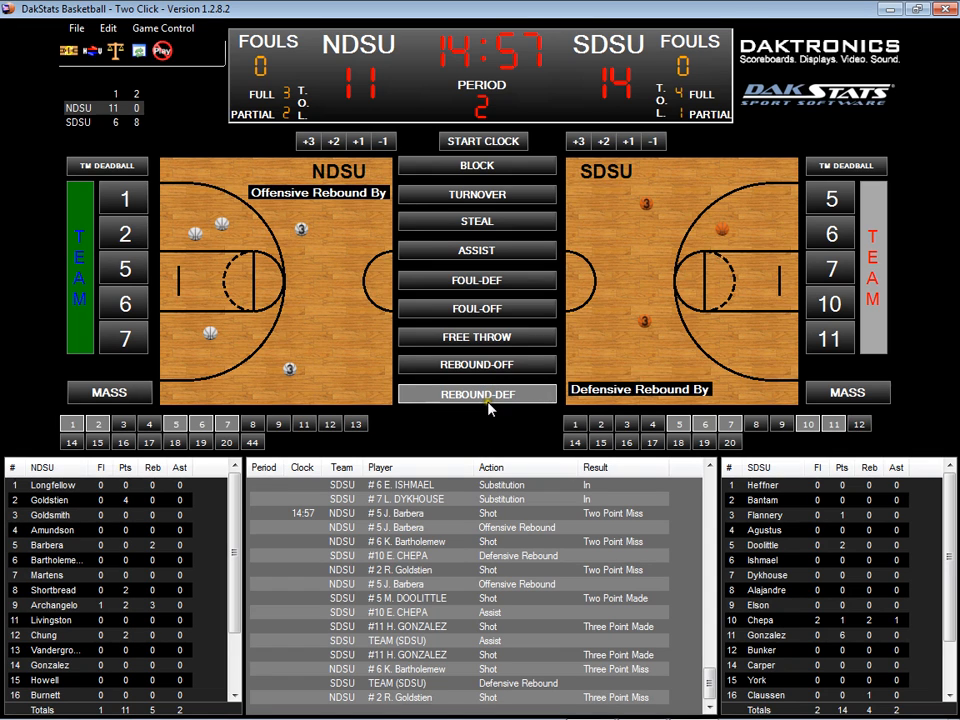
pyautogui.click(876, 335)
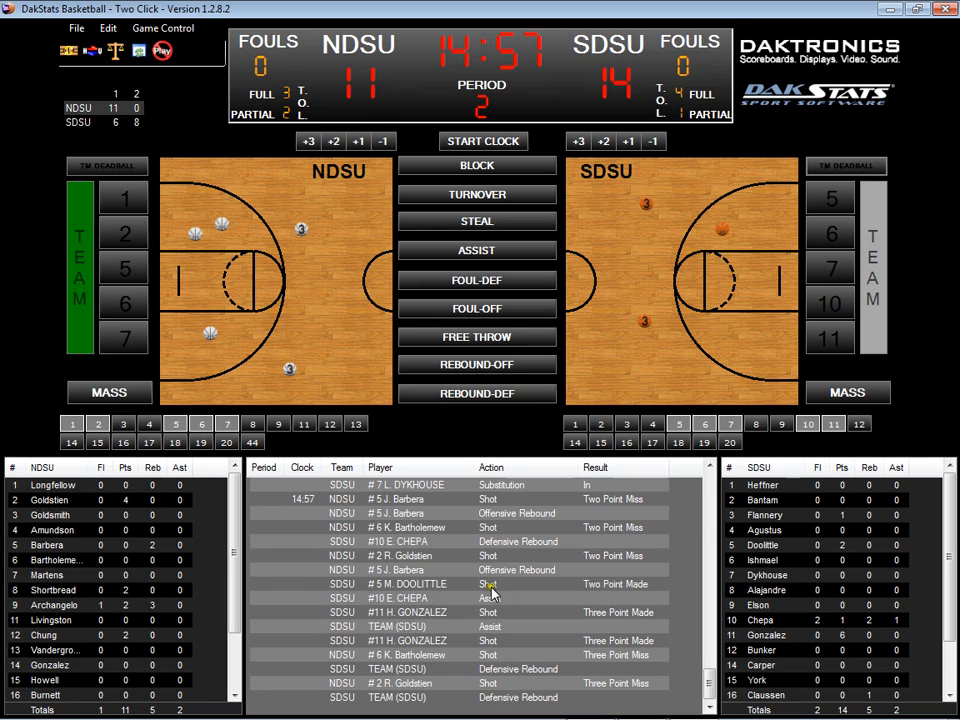
# Record a missed three-point shot by NDSU player 5 from beyond the top of the key, and credit a block to SDSU player 6
pyautogui.moveTo(316, 716)
pyautogui.click(314, 291)
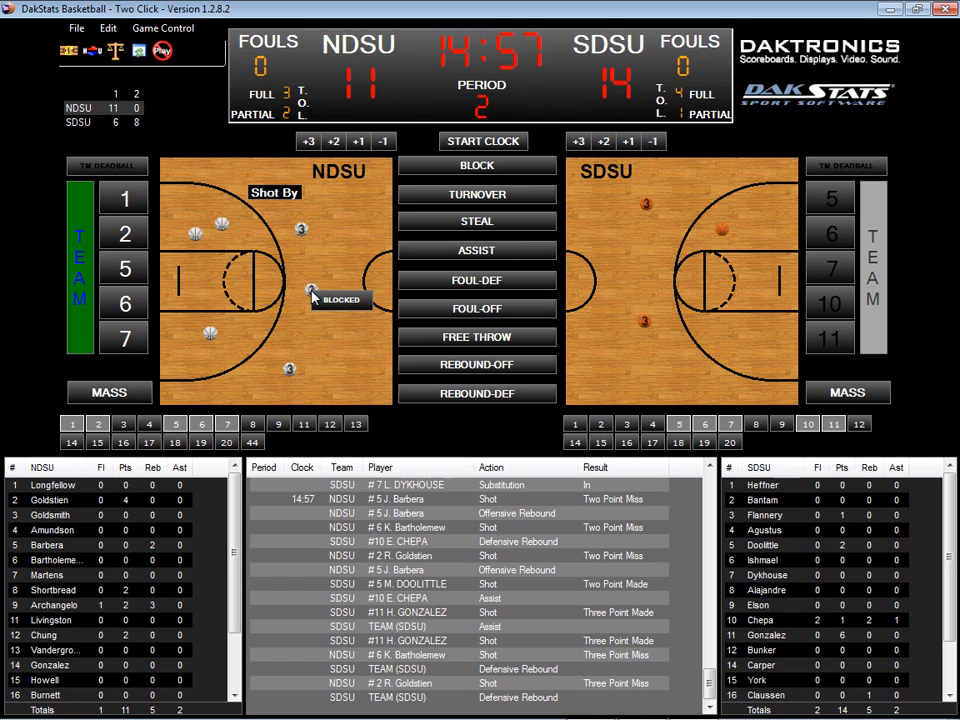
pyautogui.click(129, 268)
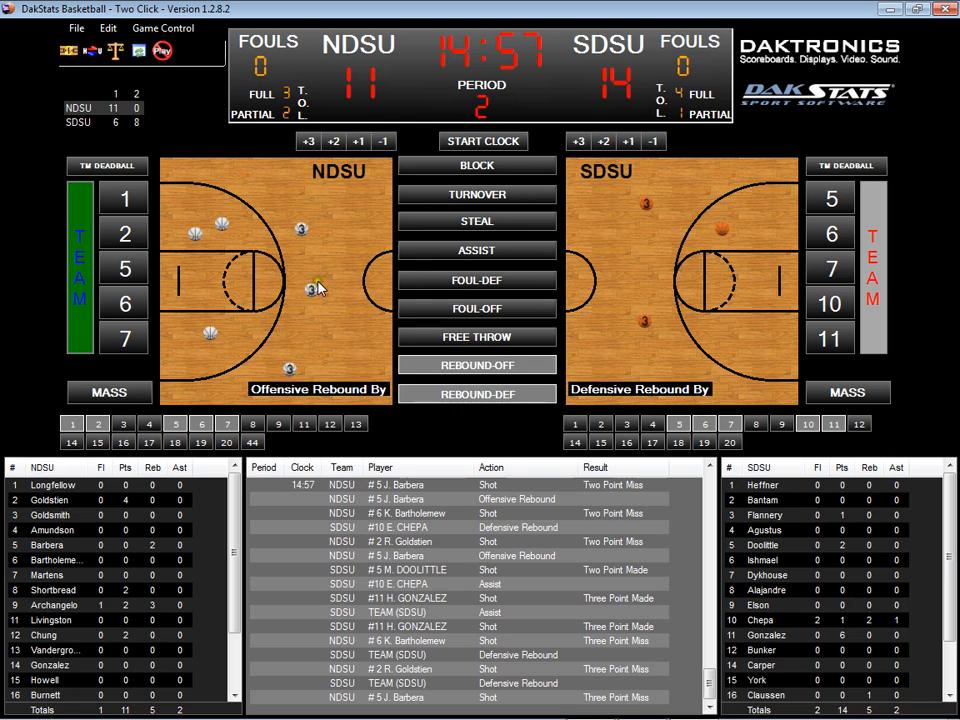
pyautogui.click(489, 168)
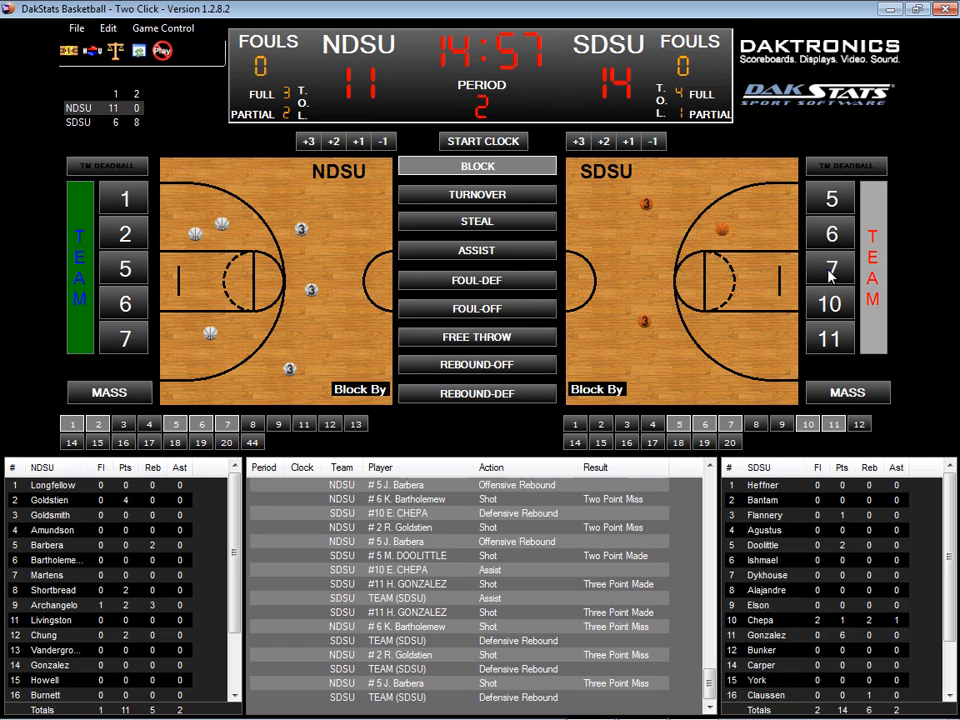
pyautogui.click(830, 237)
pyautogui.click(830, 238)
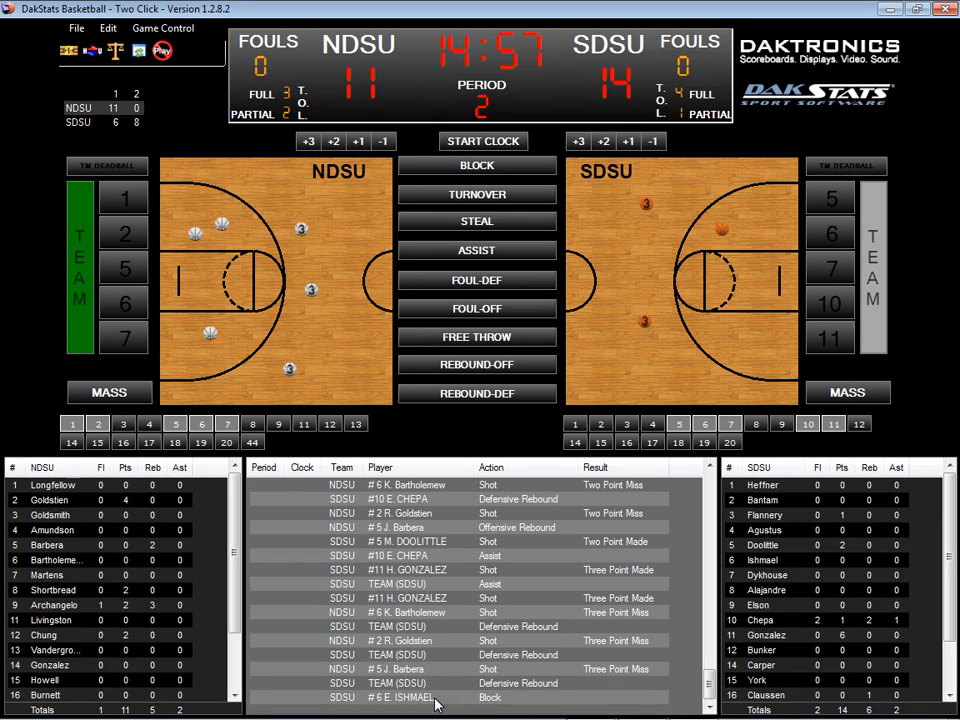
# Record a blocked three-point shot by NDSU player 5 with the defensive rebound by SDSU player 7
pyautogui.click(323, 256)
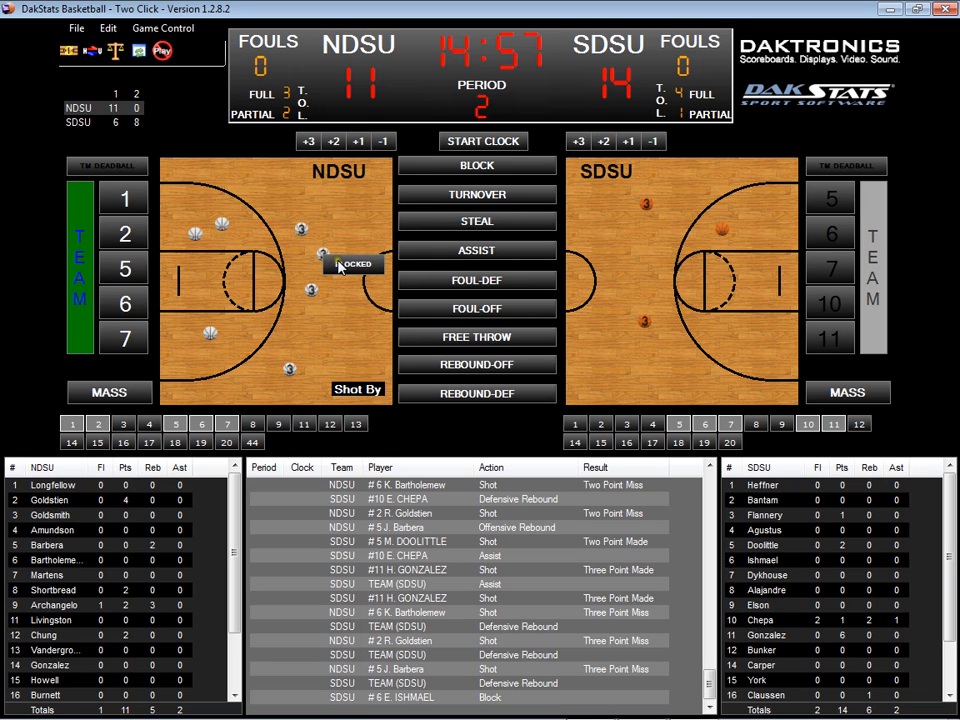
pyautogui.click(345, 268)
pyautogui.click(125, 268)
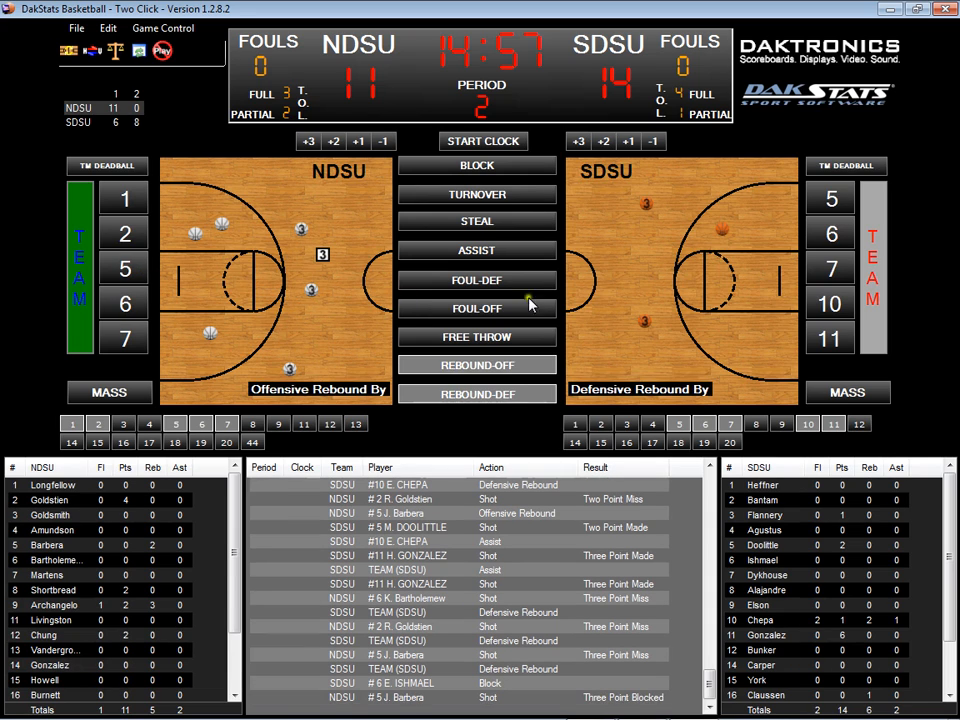
pyautogui.click(833, 270)
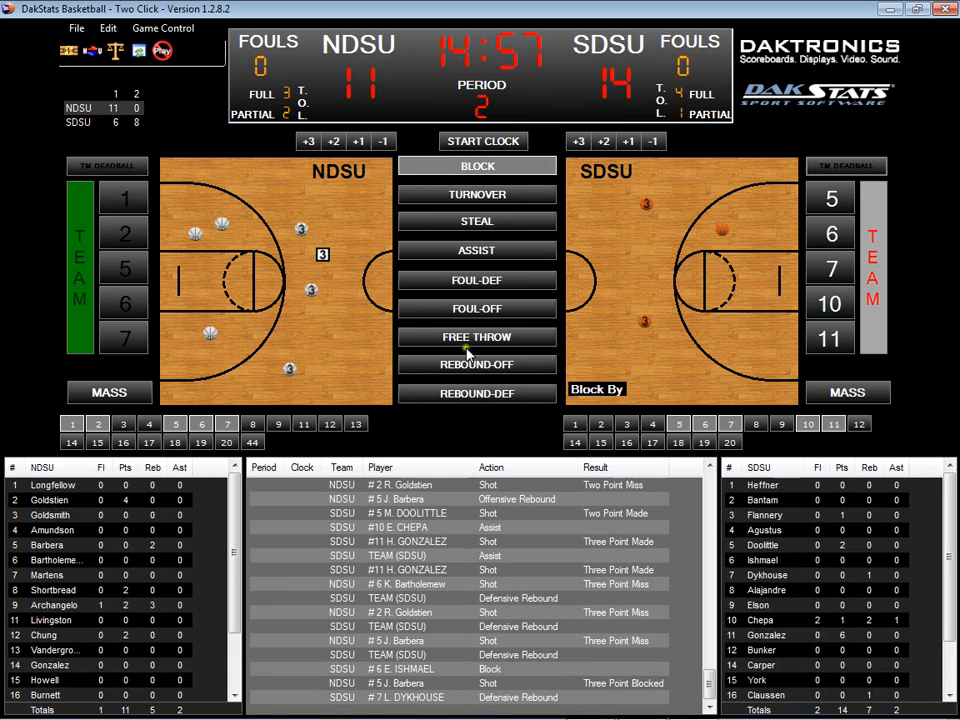
# Record two more blocked three-point shots from the same spot, one by NDSU player 5 and one by NDSU player 6
pyautogui.click(321, 257)
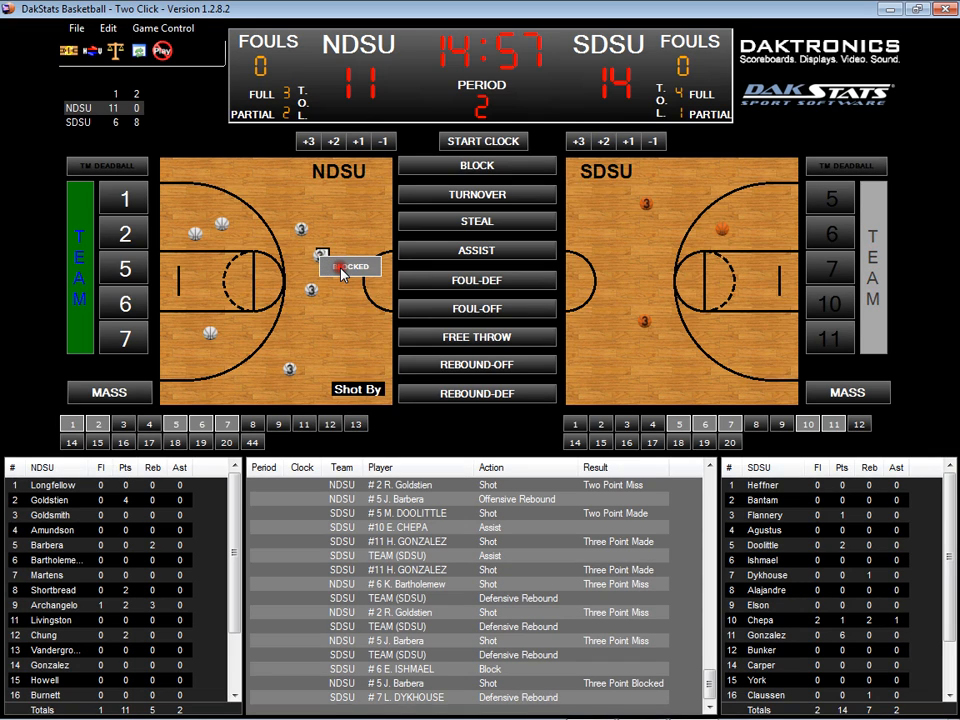
pyautogui.click(145, 274)
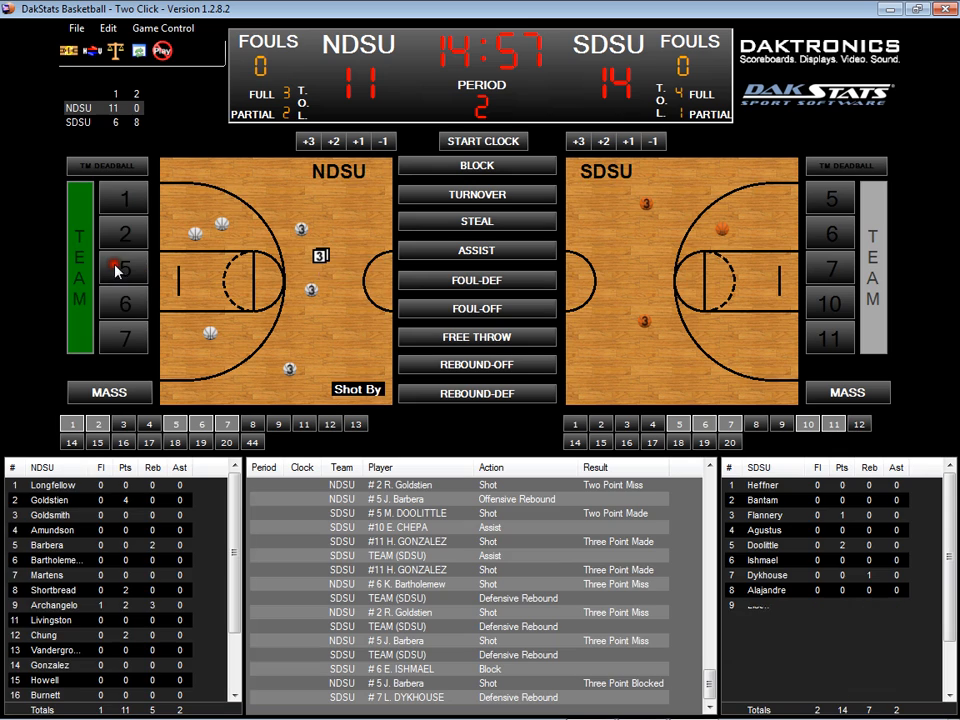
pyautogui.click(321, 258)
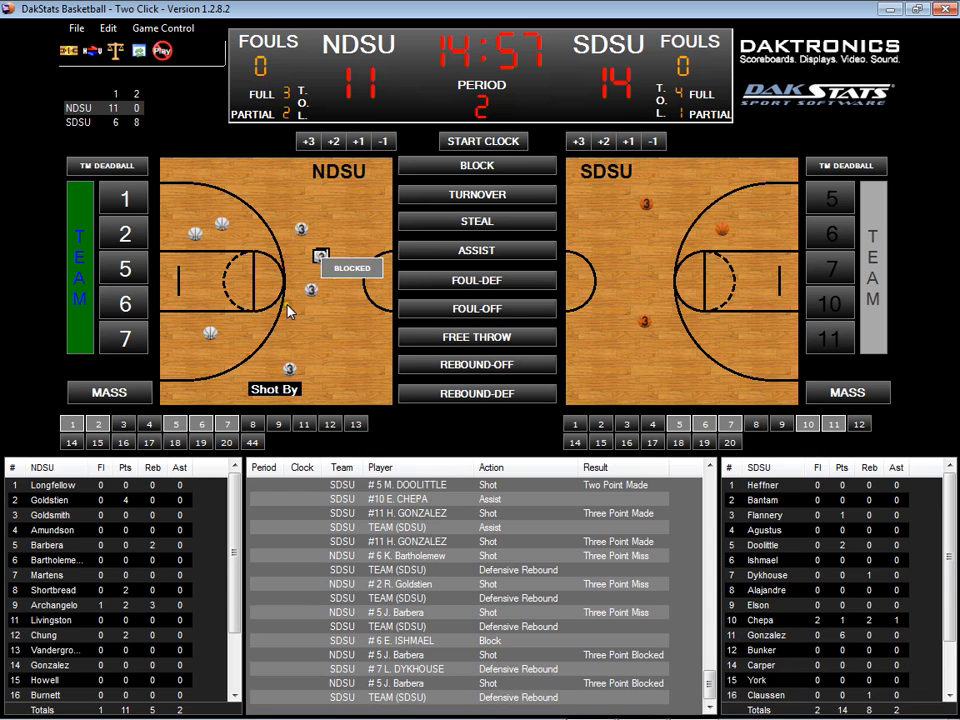
pyautogui.click(117, 303)
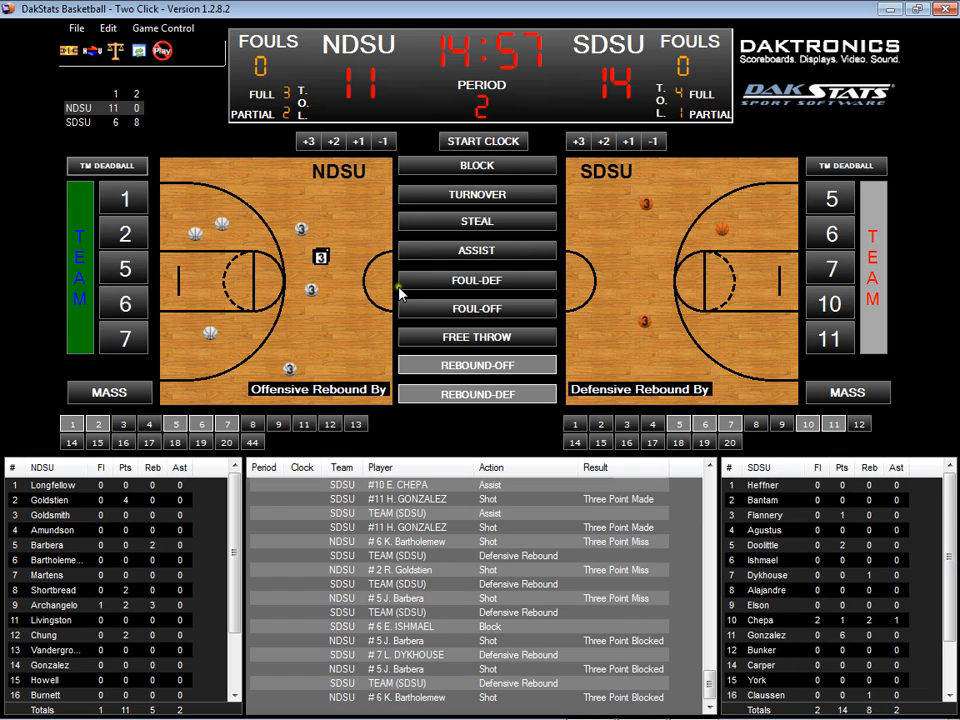
# Credit one block to NDSU player 5 and another to SDSU player 6
pyautogui.click(448, 166)
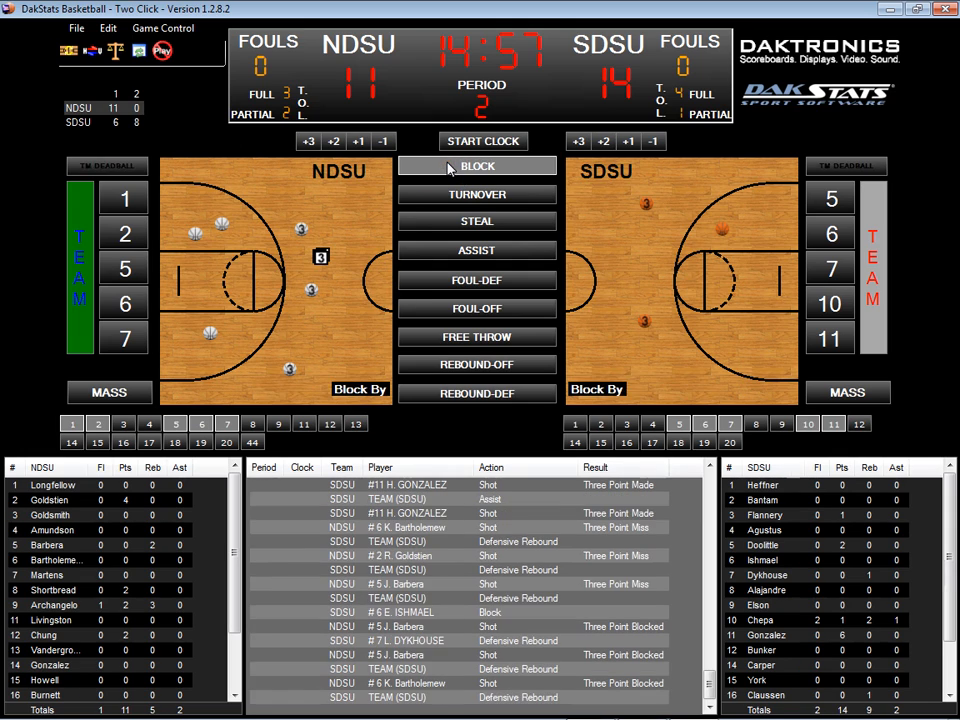
pyautogui.click(123, 268)
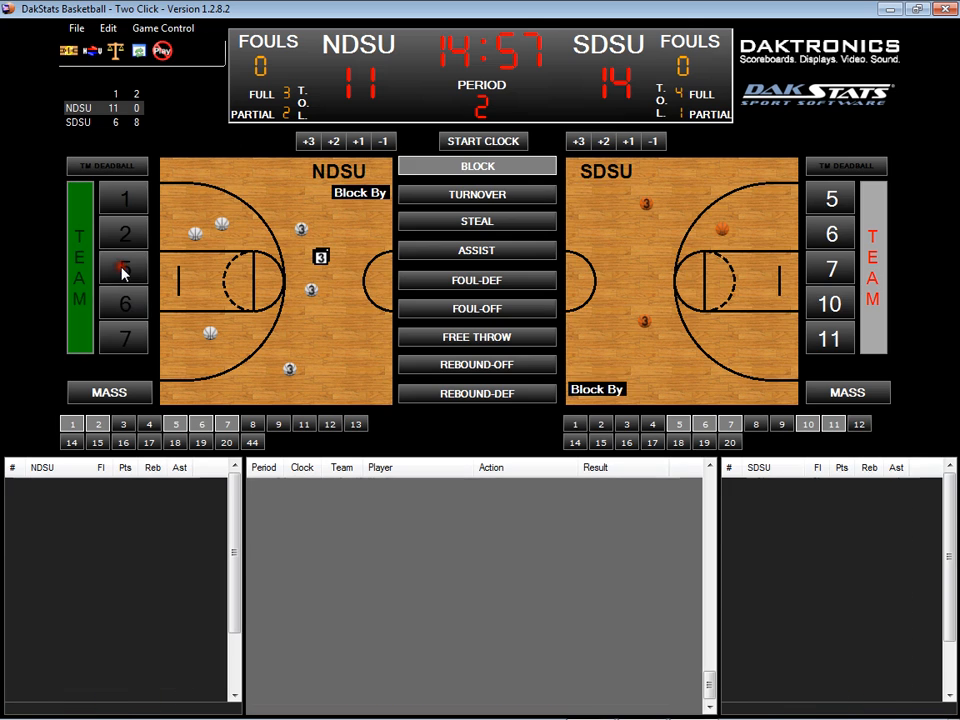
pyautogui.click(496, 170)
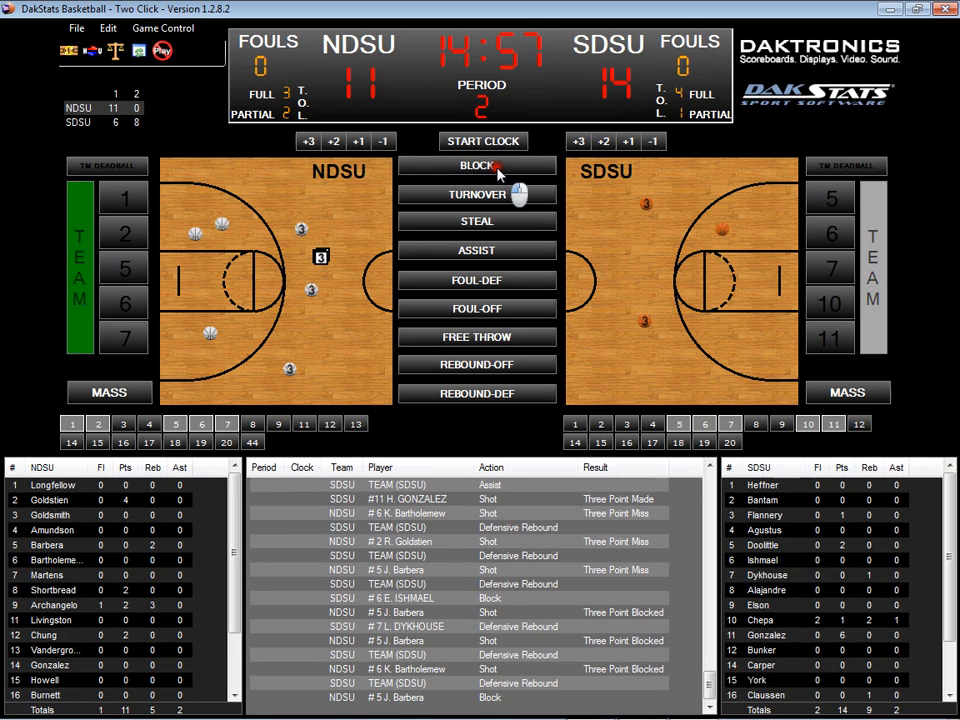
pyautogui.click(843, 238)
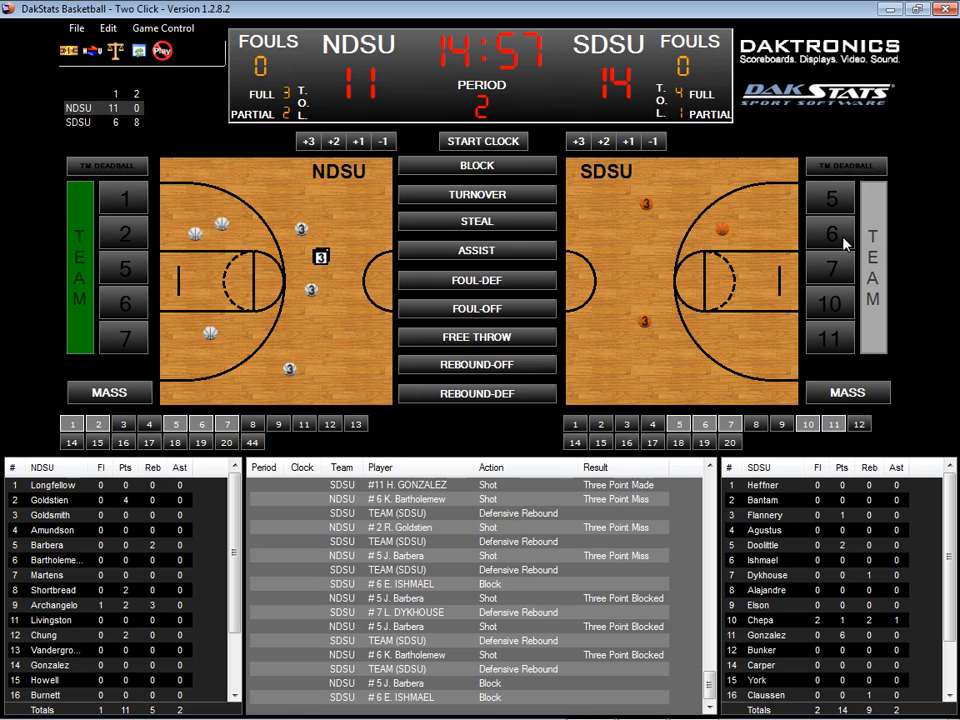
# Run the game clock briefly, stop it, and set the remaining time in period 2 to 6:00
pyautogui.press('space')
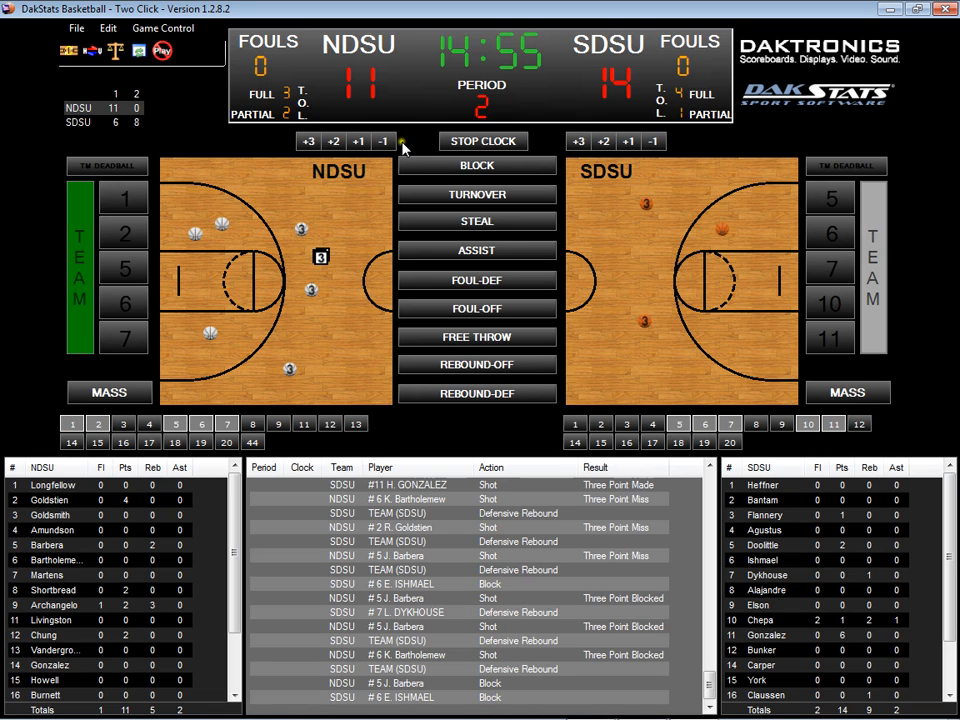
pyautogui.click(478, 68)
pyautogui.click(478, 68)
pyautogui.click(478, 68)
pyautogui.doubleClick(478, 68)
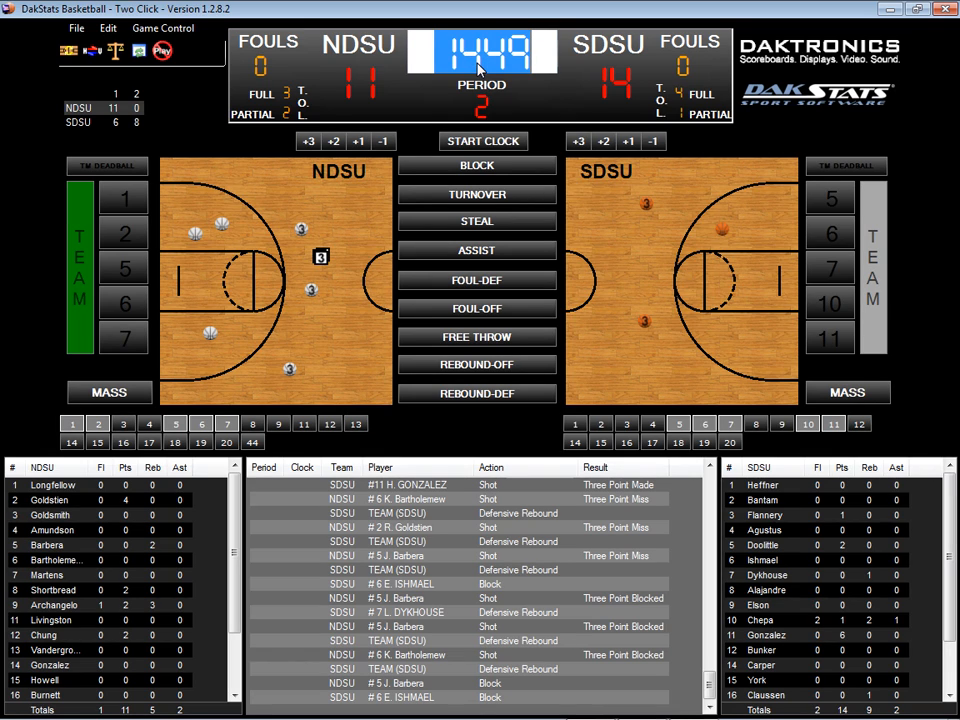
pyautogui.write('600')
pyautogui.press('Return')
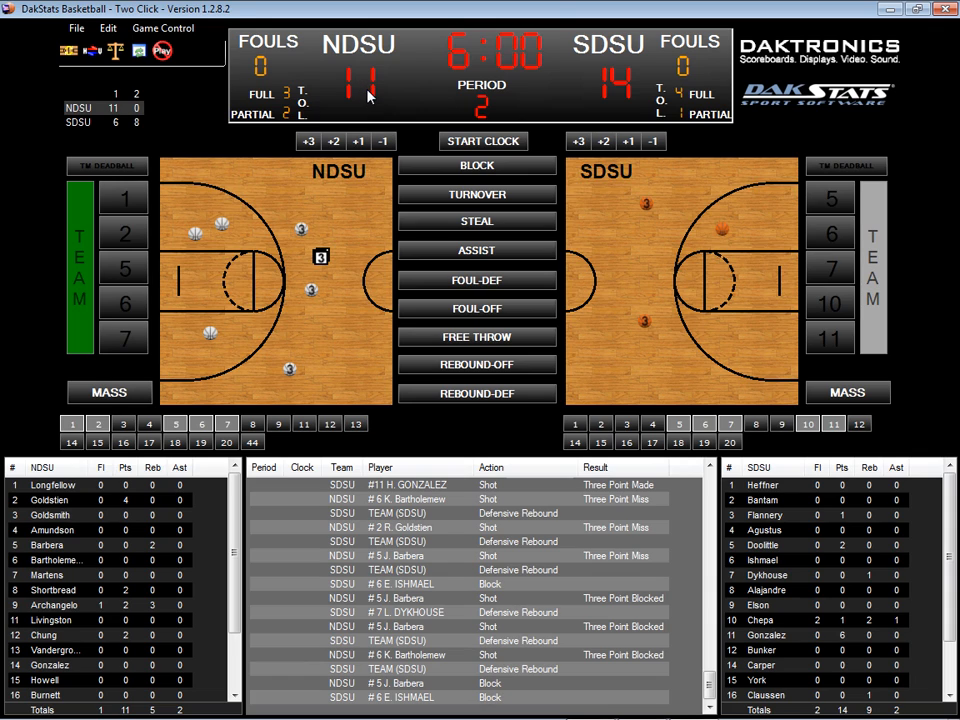
# Adjust the team scores manually, adding 1 and 2 points for NDSU and subtracting 1 point from SDSU
pyautogui.click(356, 148)
pyautogui.click(359, 141)
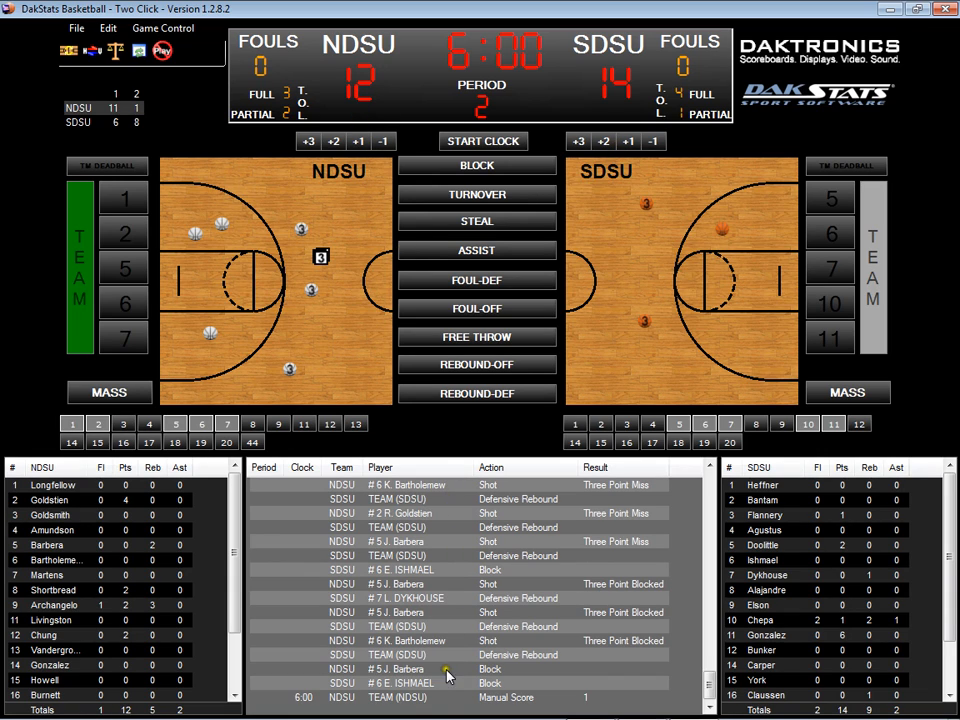
pyautogui.click(334, 142)
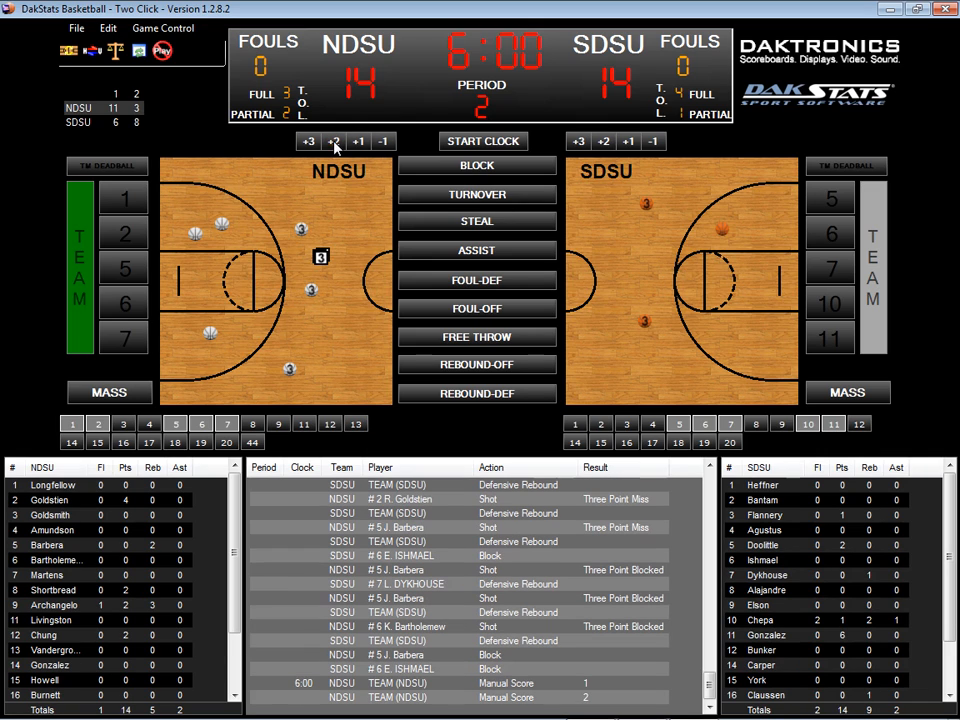
pyautogui.click(654, 142)
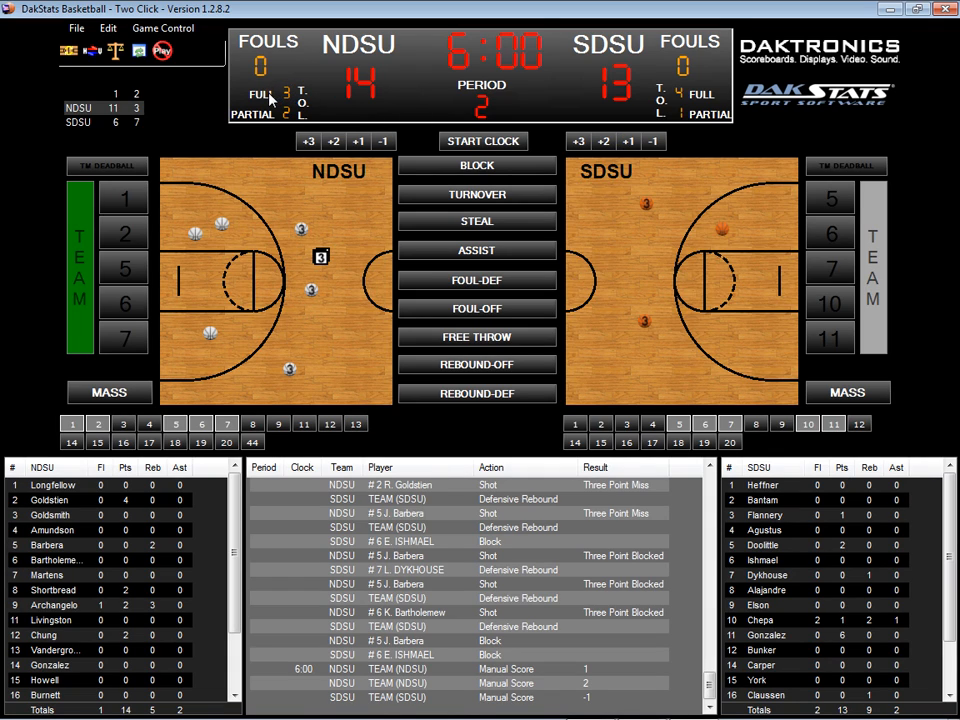
pyautogui.click(680, 112)
pyautogui.click(681, 95)
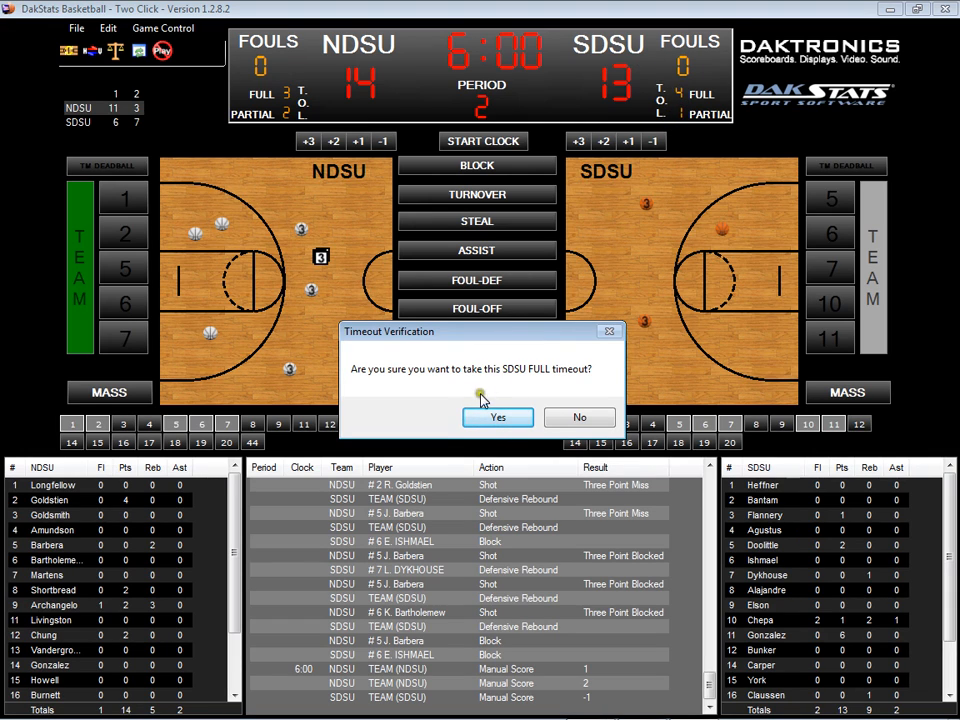
pyautogui.click(572, 420)
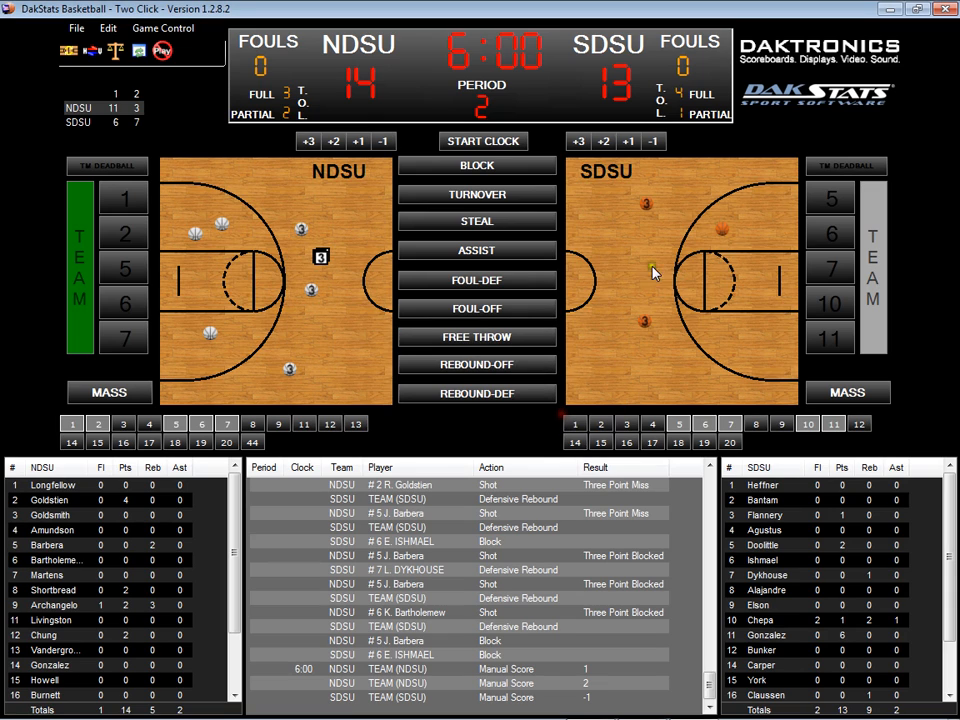
# Record a partial timeout for SDSU and confirm it
pyautogui.click(681, 113)
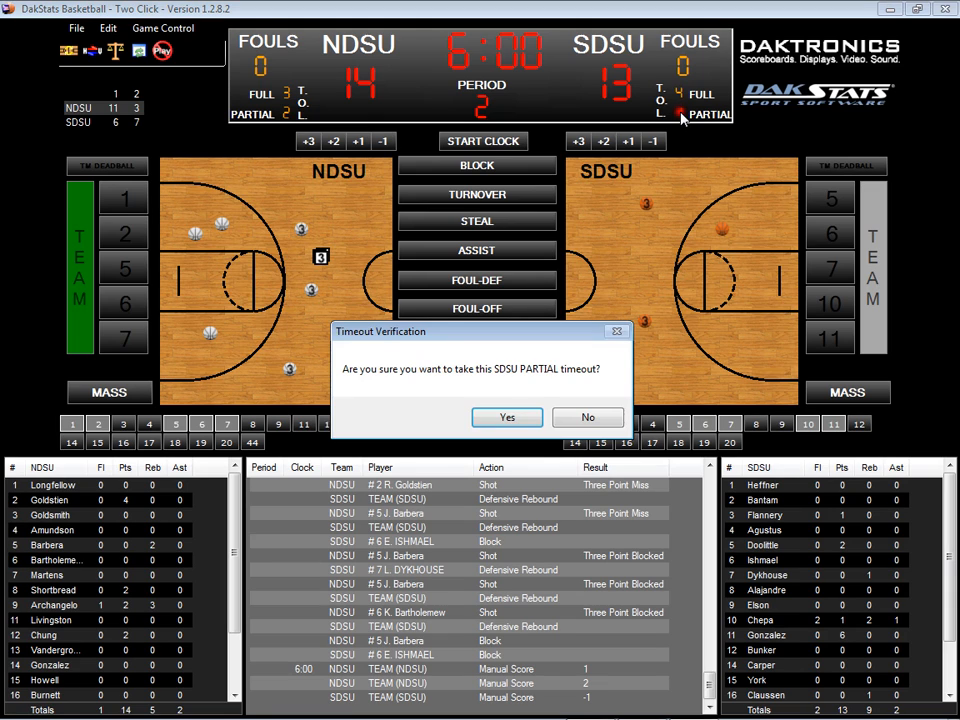
pyautogui.click(495, 420)
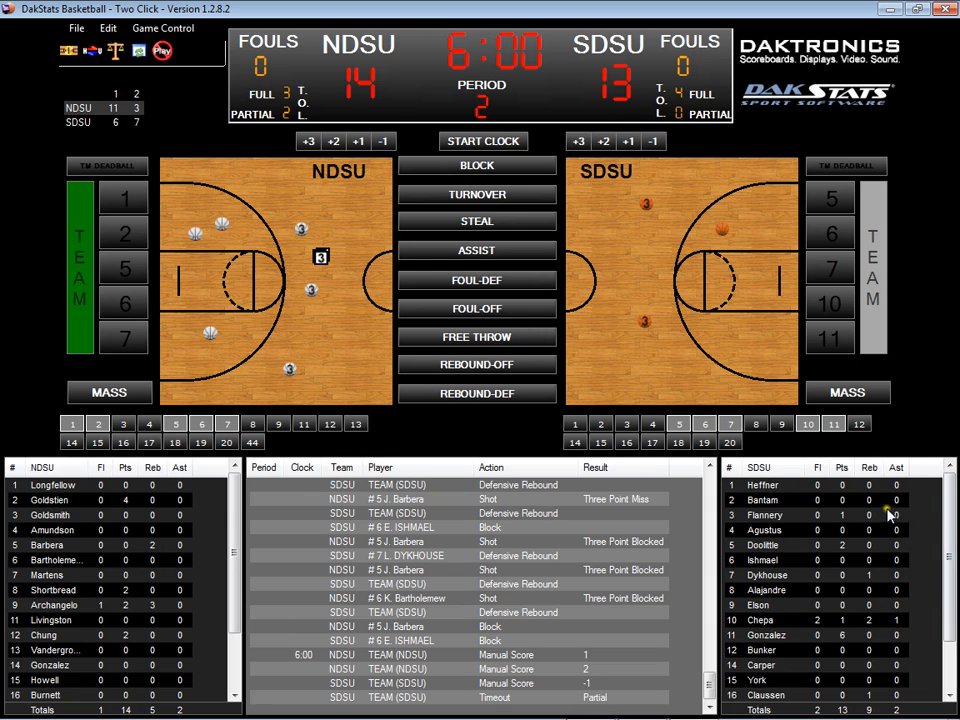
pyautogui.moveTo(951, 545); pyautogui.dragTo(836, 530)
# Credit a block to SDSU player 6 and record a turnover by the same player
pyautogui.click(487, 170)
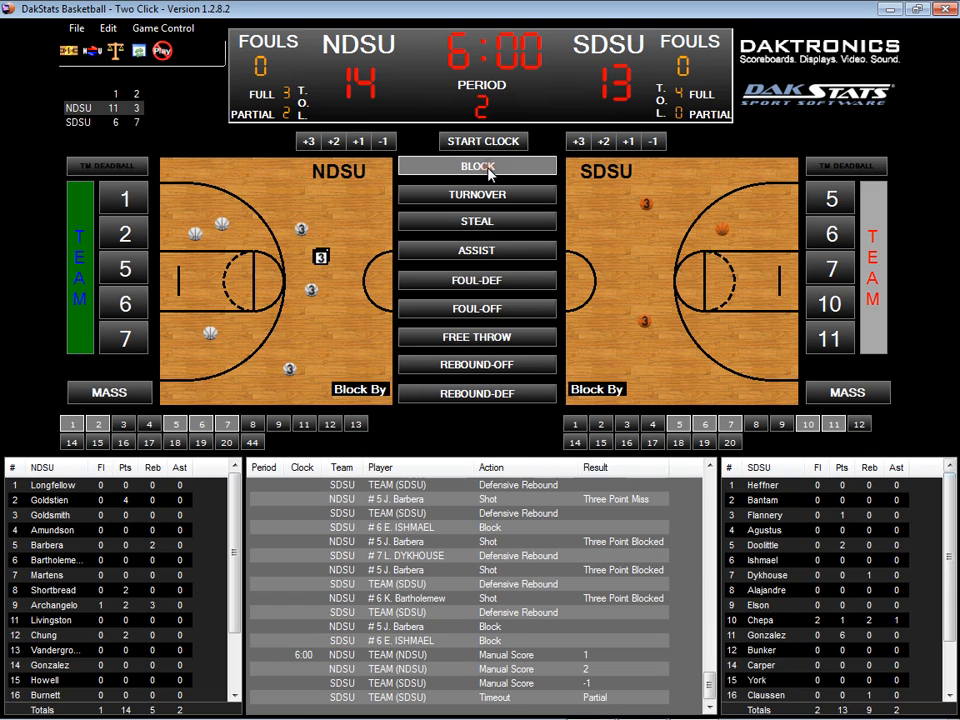
pyautogui.click(838, 236)
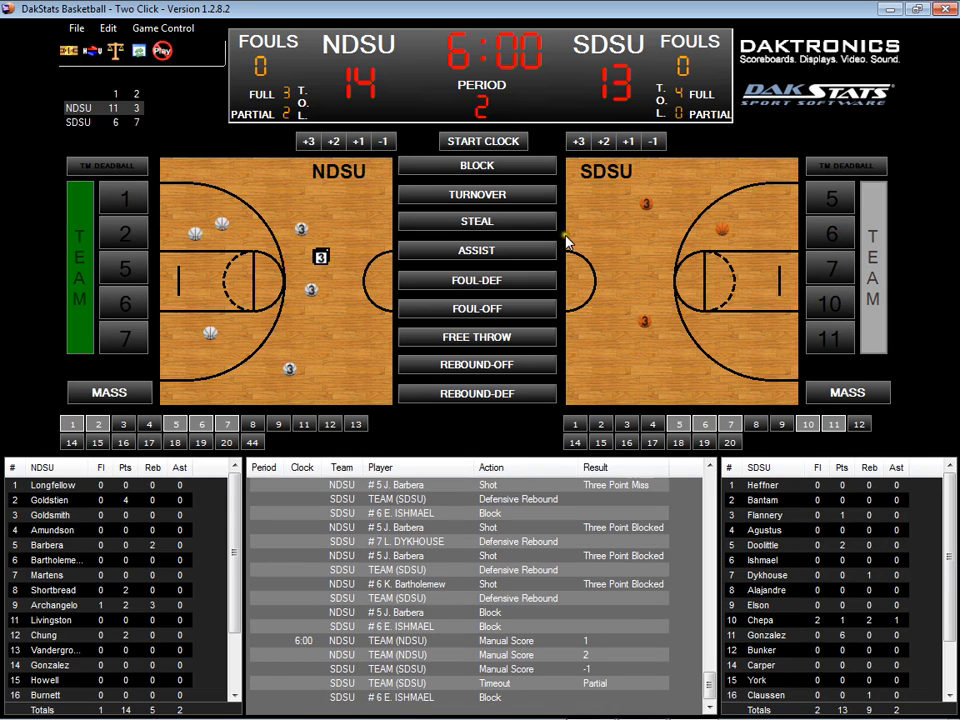
pyautogui.click(502, 195)
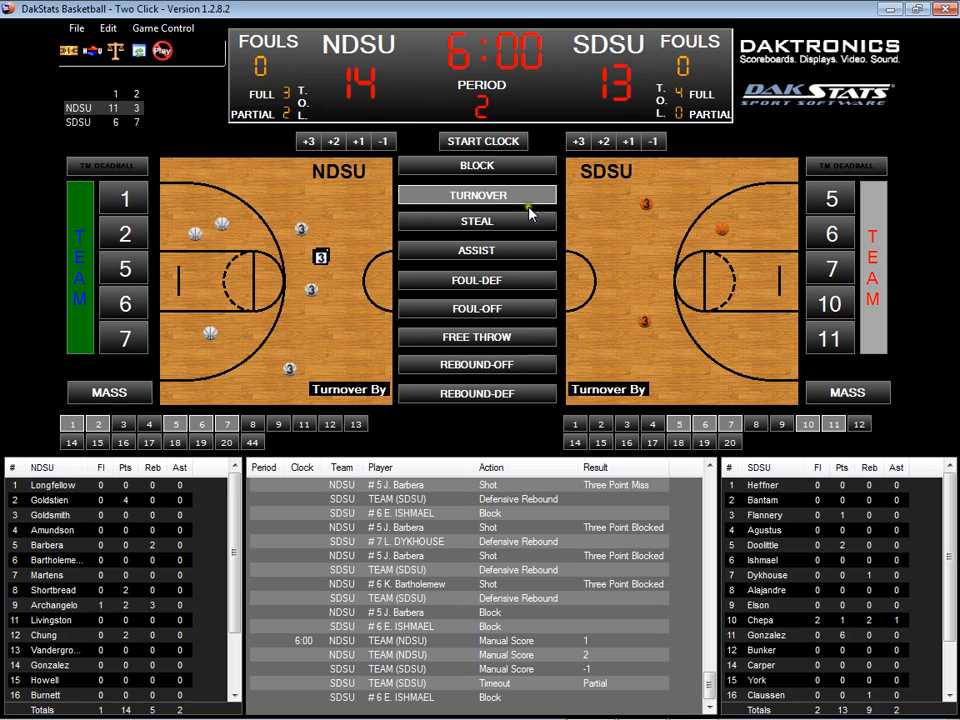
pyautogui.click(831, 236)
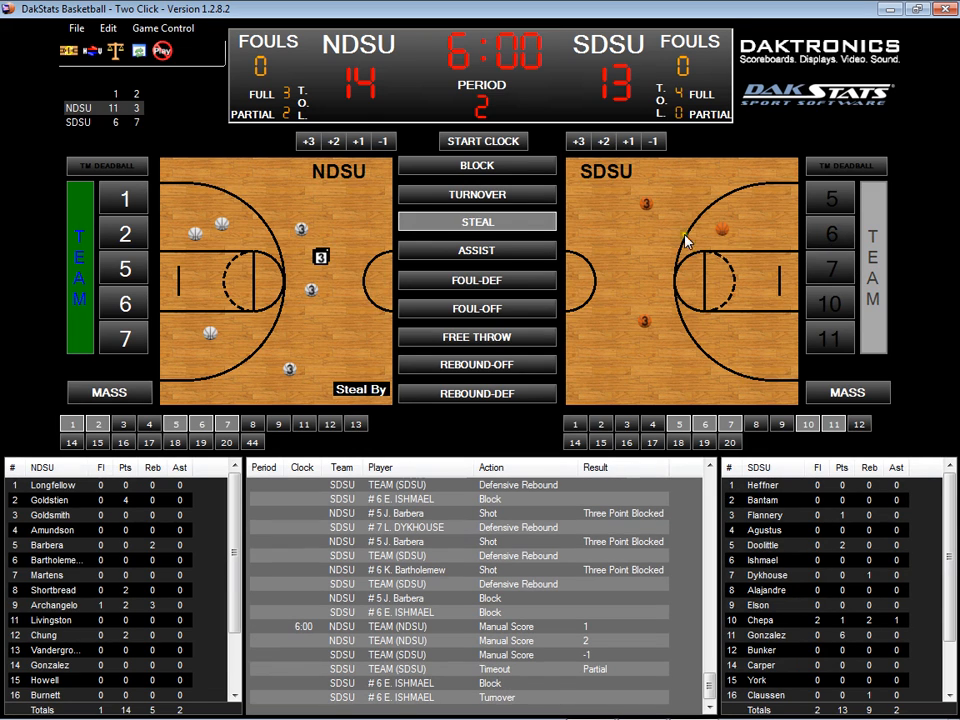
# Credit the steal to NDSU player 7, and record a steal by SDSU player 7 with the turnover by NDSU player 1
pyautogui.click(512, 223)
pyautogui.click(124, 270)
pyautogui.click(124, 340)
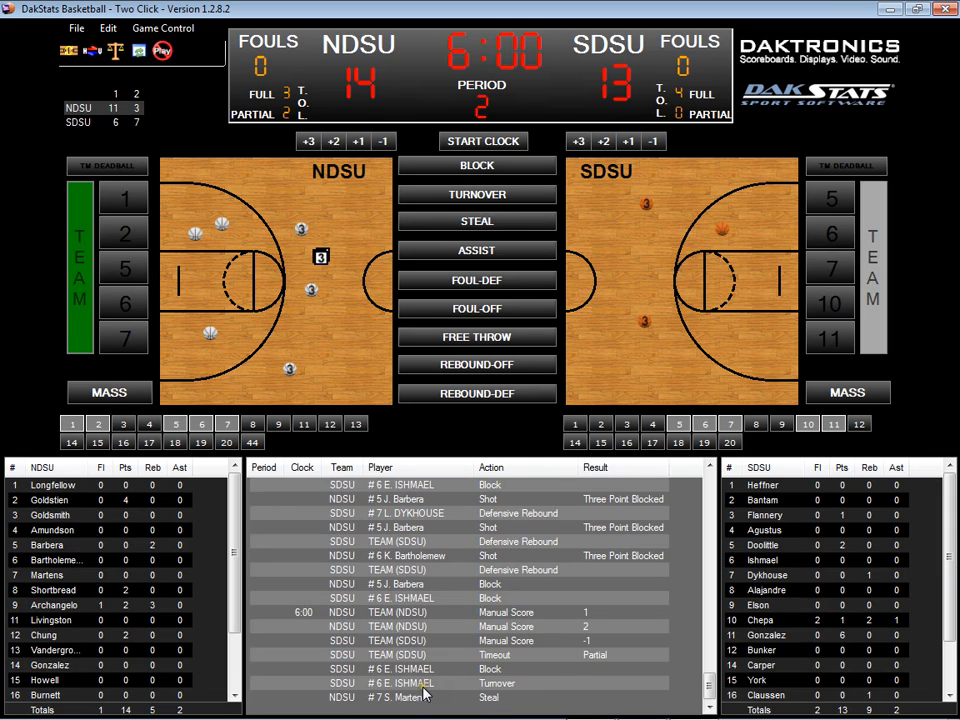
pyautogui.click(476, 224)
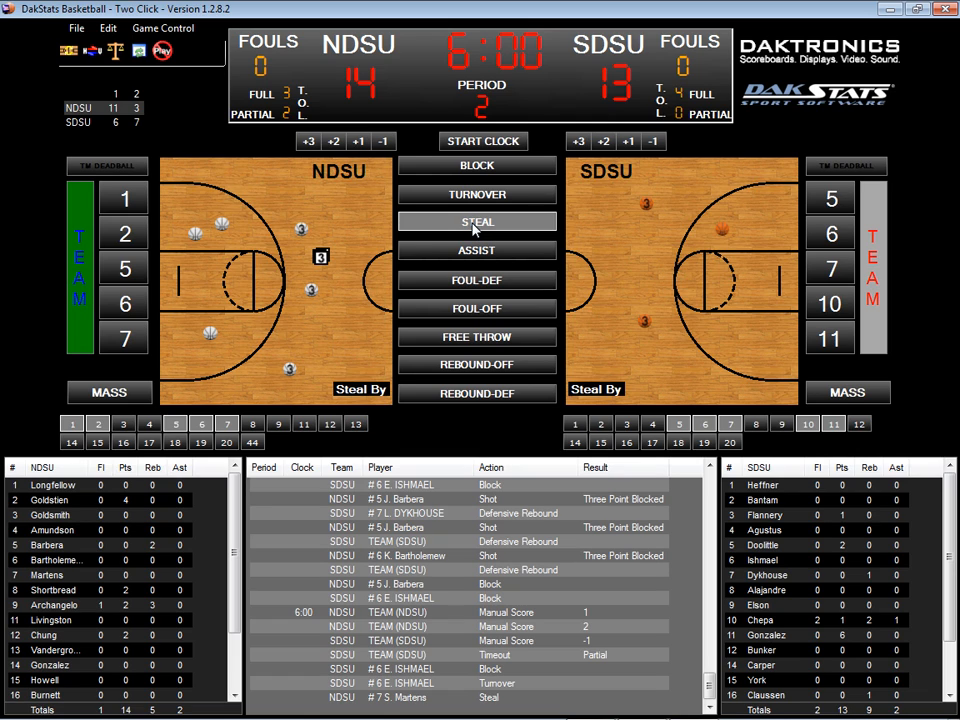
pyautogui.click(834, 271)
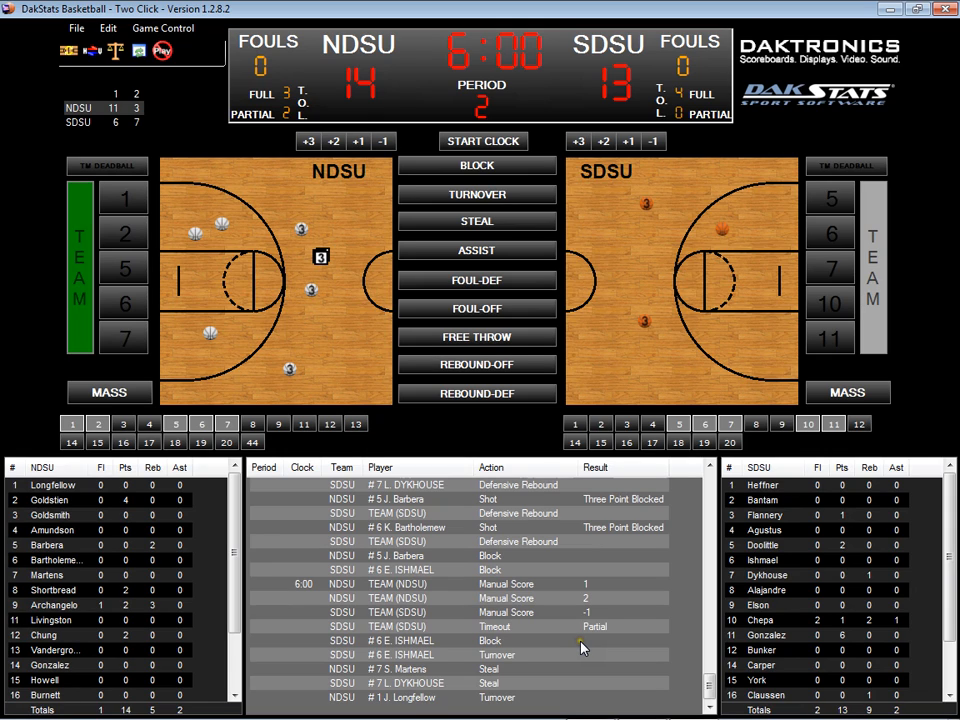
# Record a defensive foul by NDSU player 5
pyautogui.click(473, 280)
pyautogui.click(475, 284)
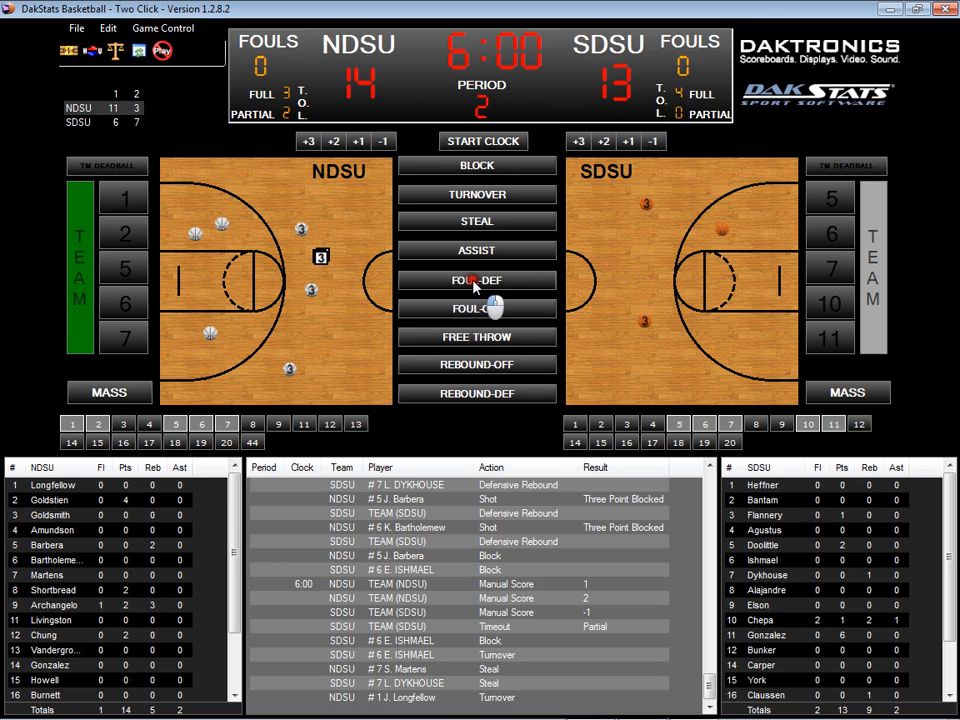
pyautogui.click(505, 284)
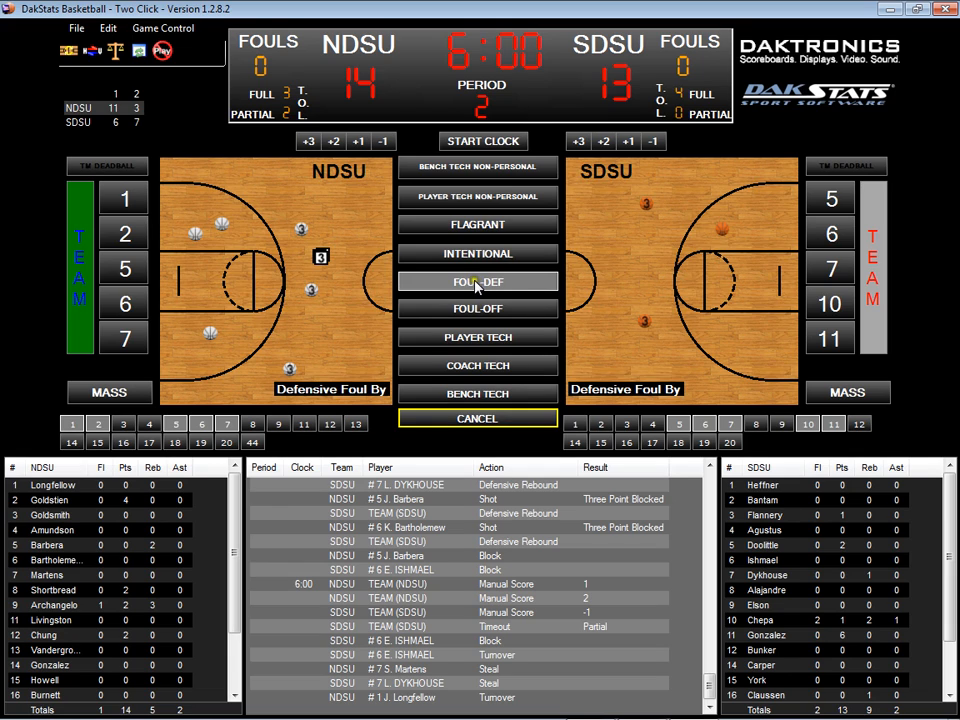
pyautogui.click(133, 268)
pyautogui.click(124, 268)
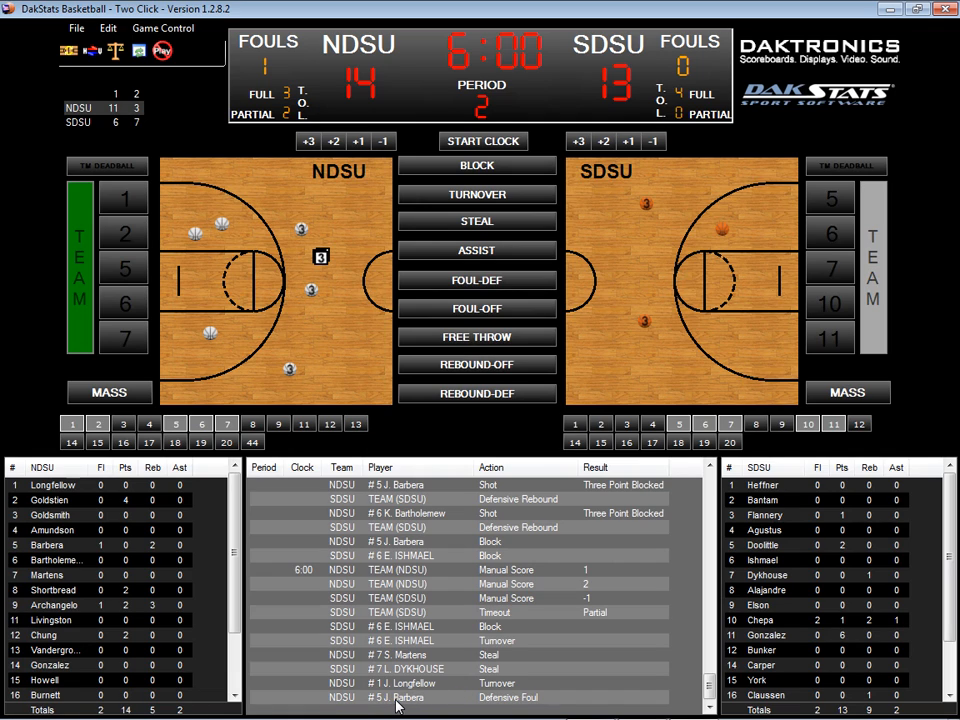
# Record an offensive foul by SDSU player 6
pyautogui.click(491, 309)
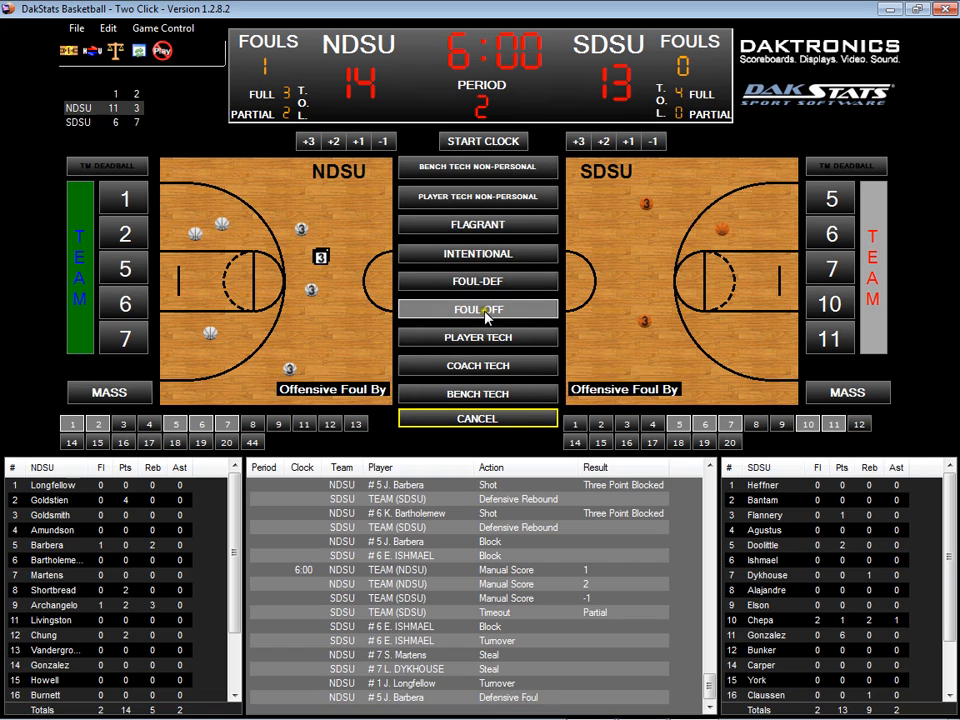
pyautogui.click(824, 236)
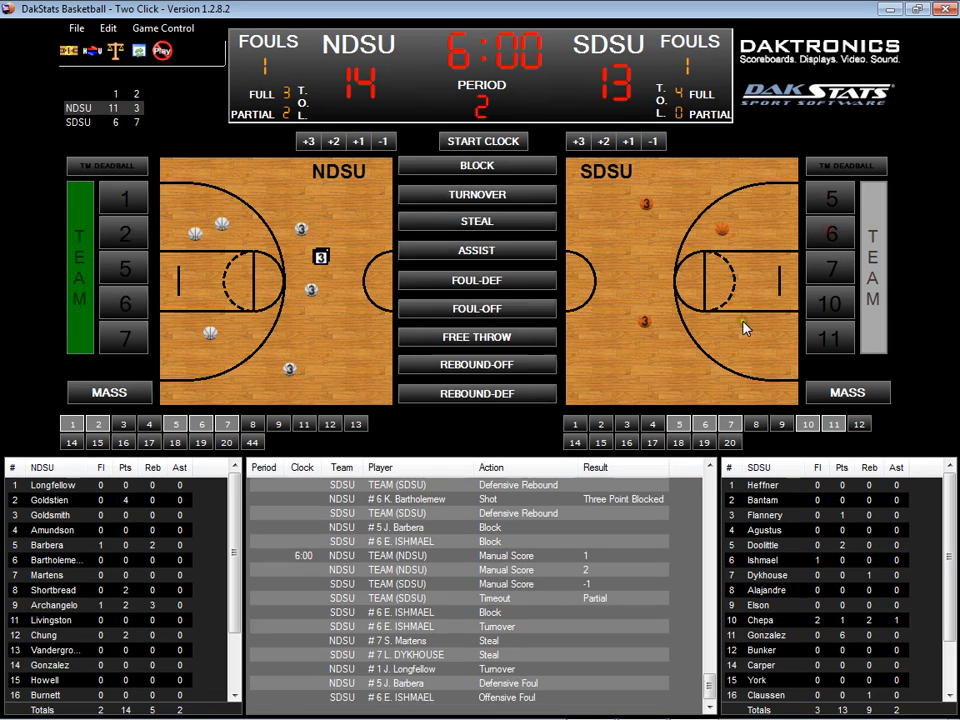
pyautogui.moveTo(443, 706)
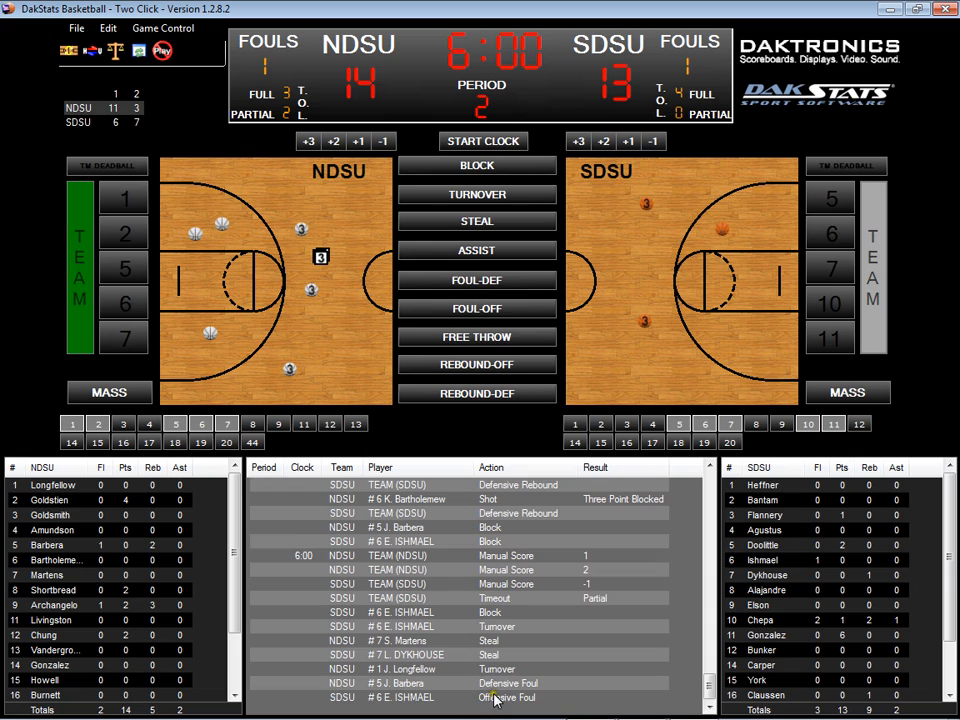
# Record a flagrant foul by NDSU player 5 and select its entry in the play-by-play log
pyautogui.click(482, 282)
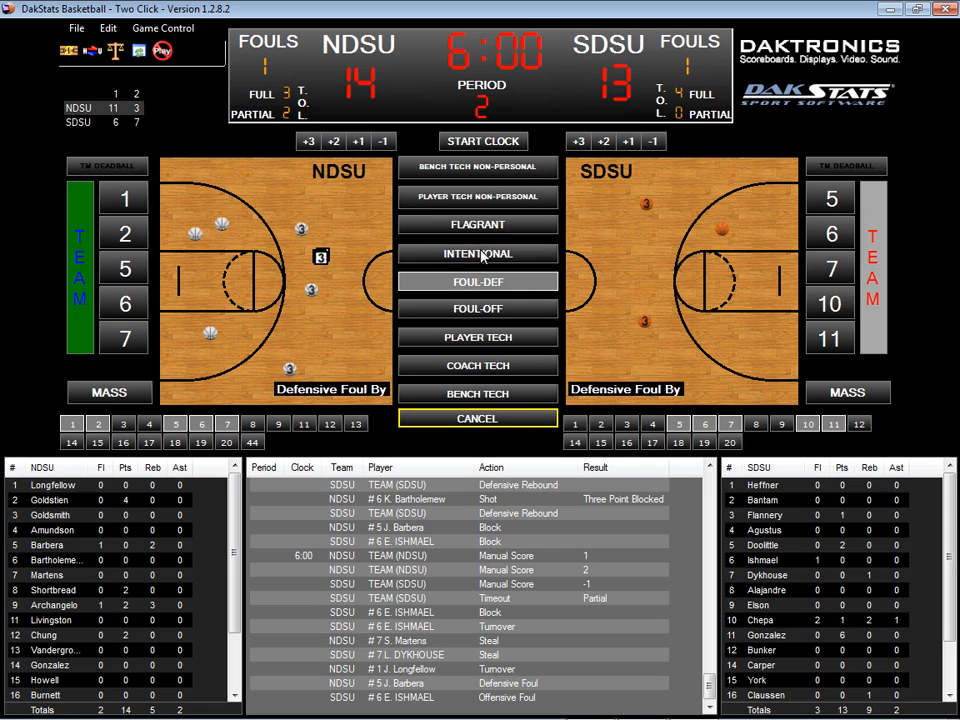
pyautogui.click(476, 308)
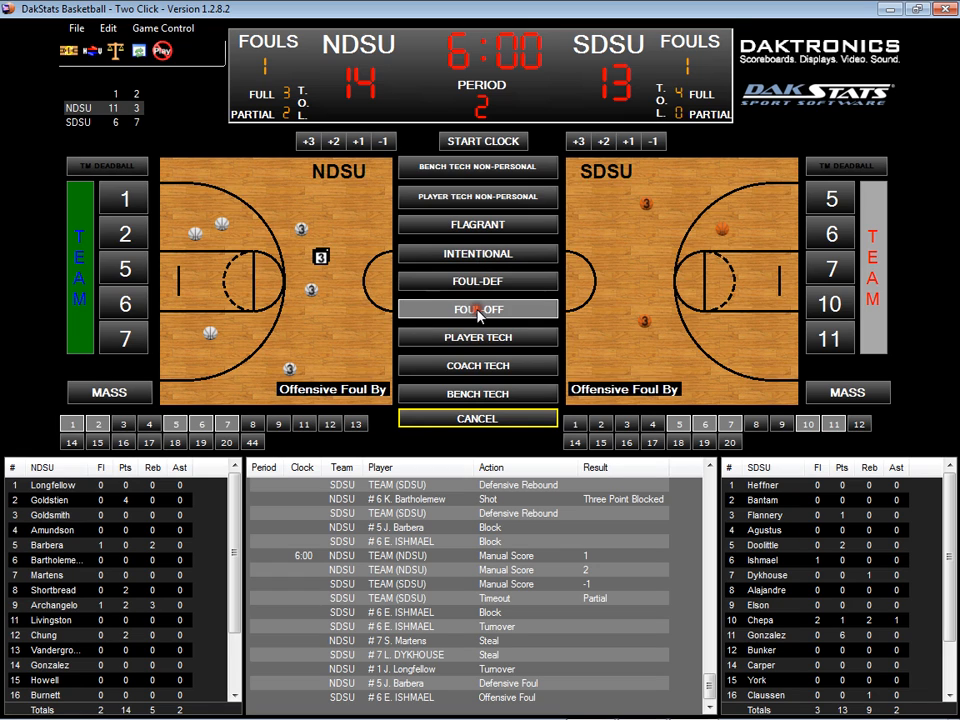
pyautogui.click(485, 284)
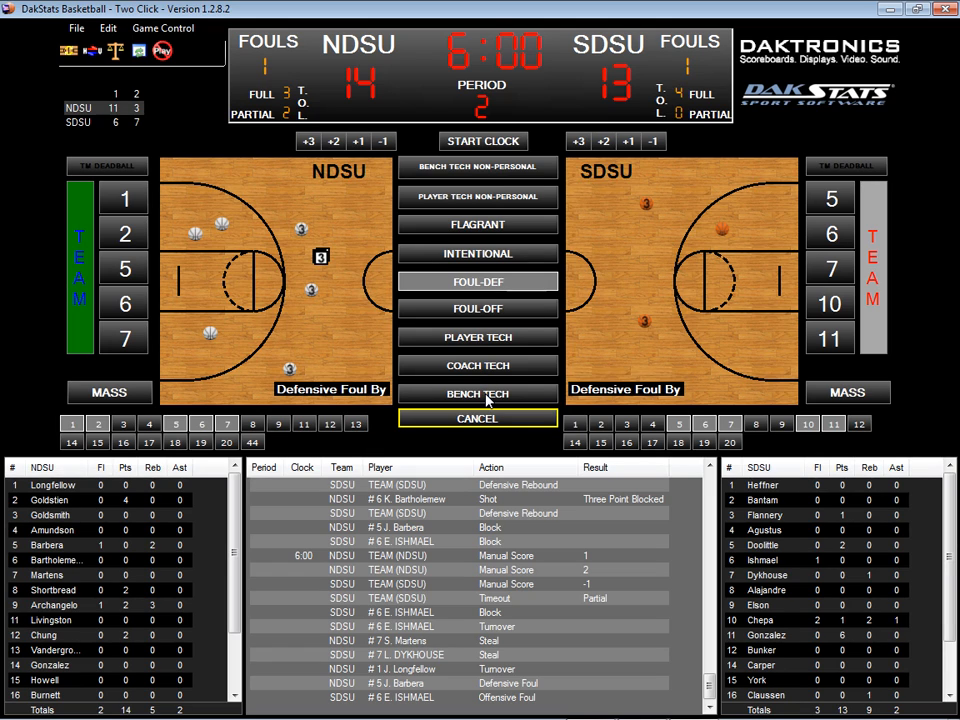
pyautogui.click(476, 226)
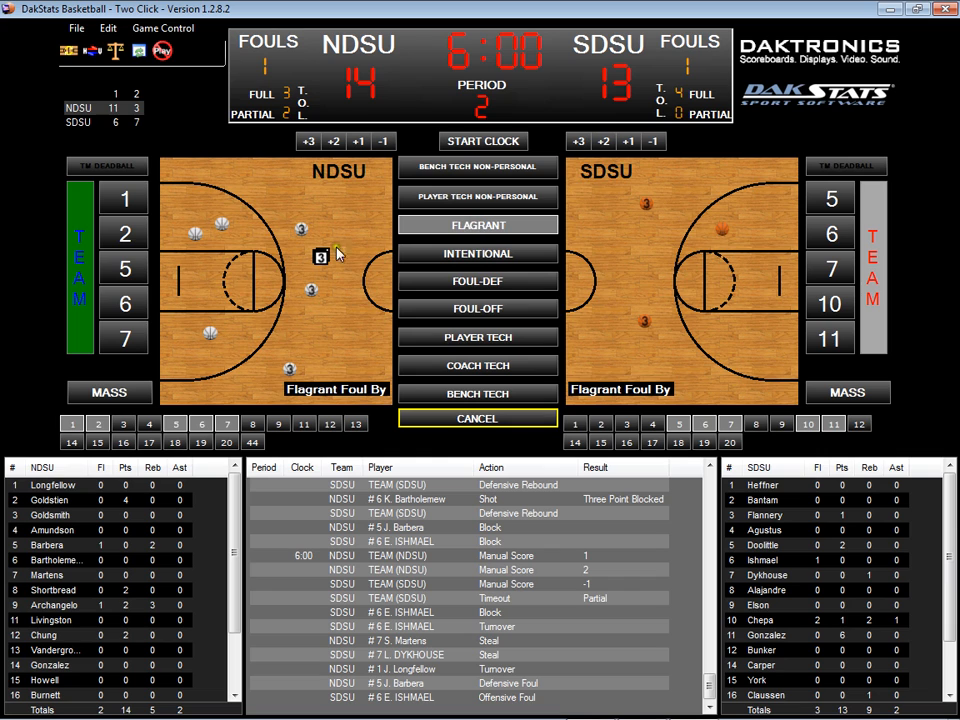
pyautogui.click(128, 268)
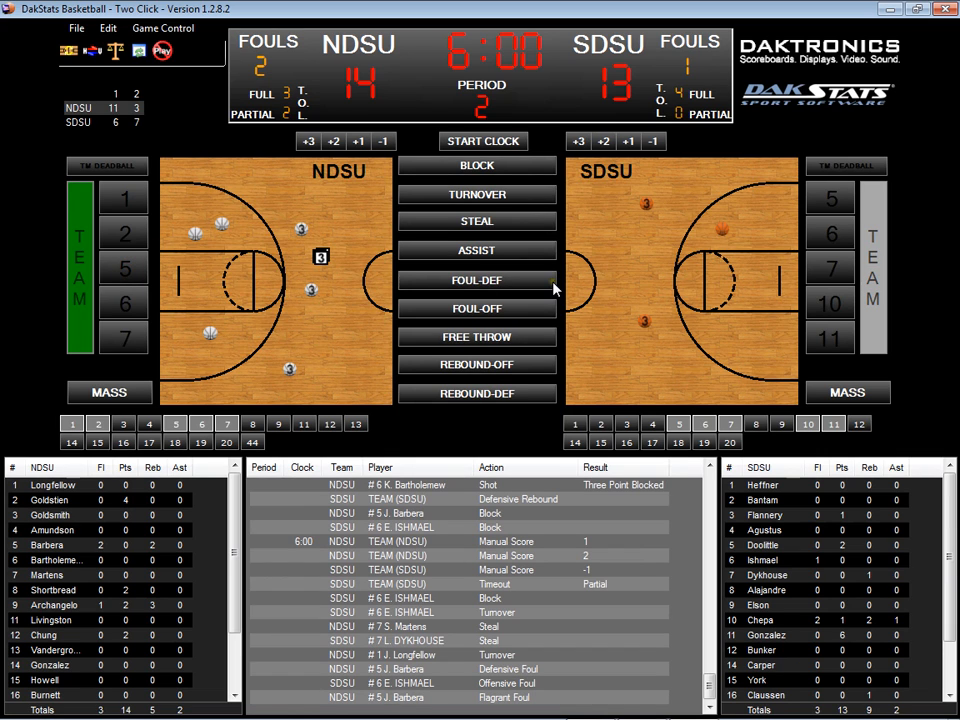
pyautogui.click(457, 699)
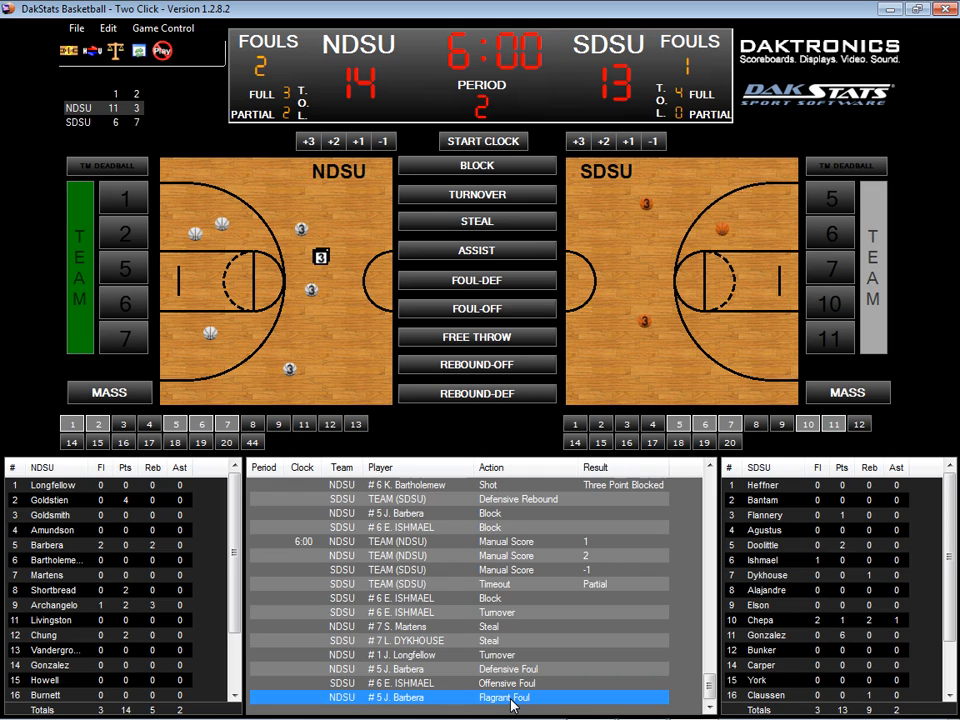
# Start a free throw entry for SDSU player 6 with the type Two Shots
pyautogui.click(497, 339)
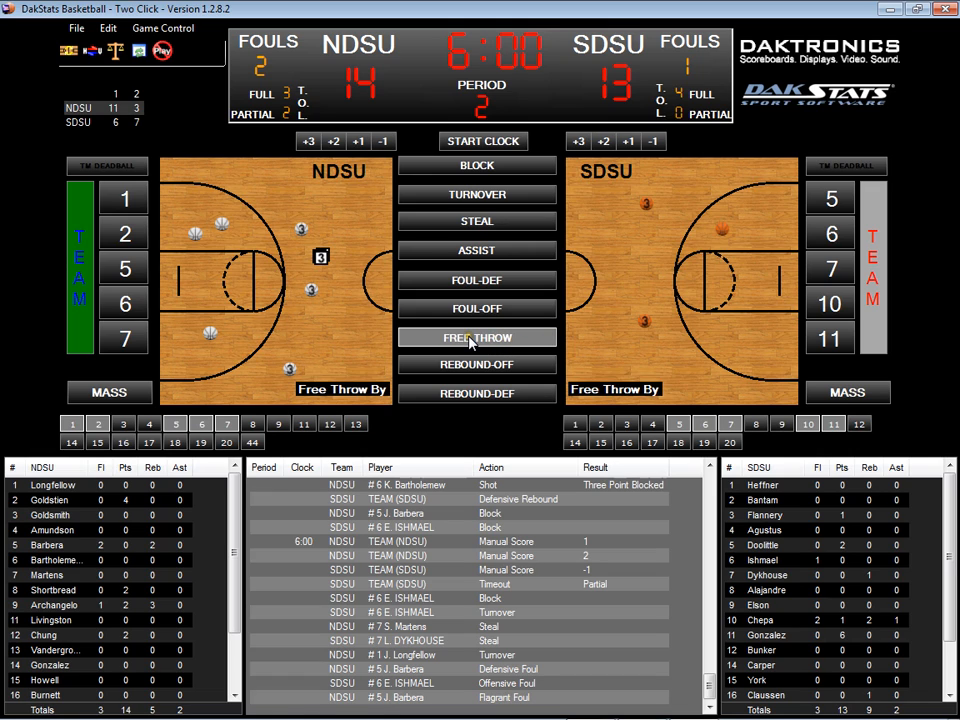
pyautogui.click(835, 242)
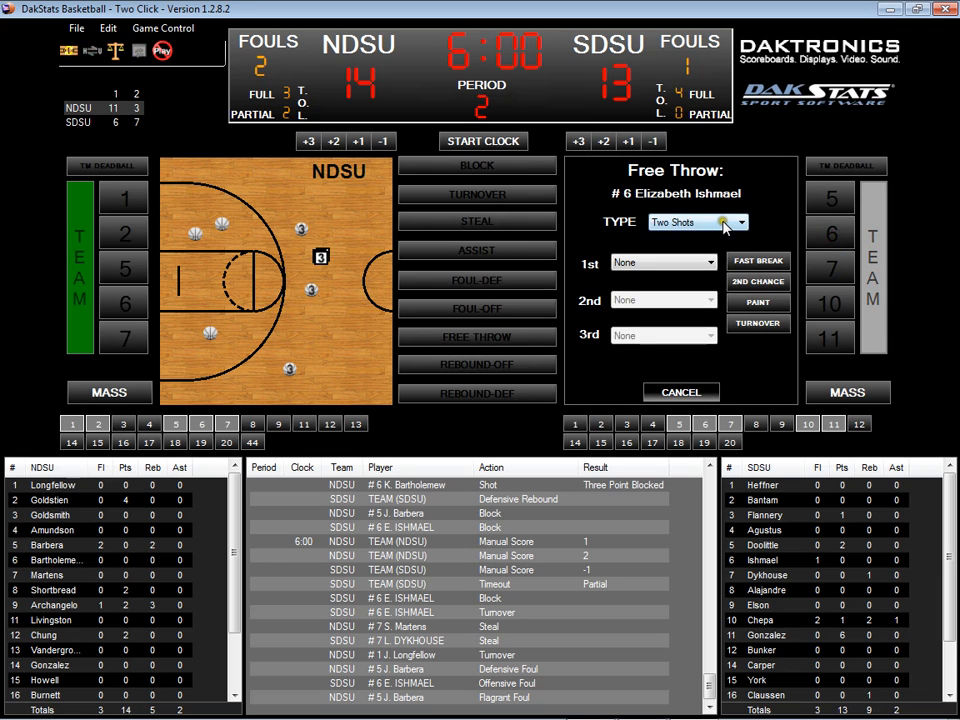
pyautogui.click(739, 223)
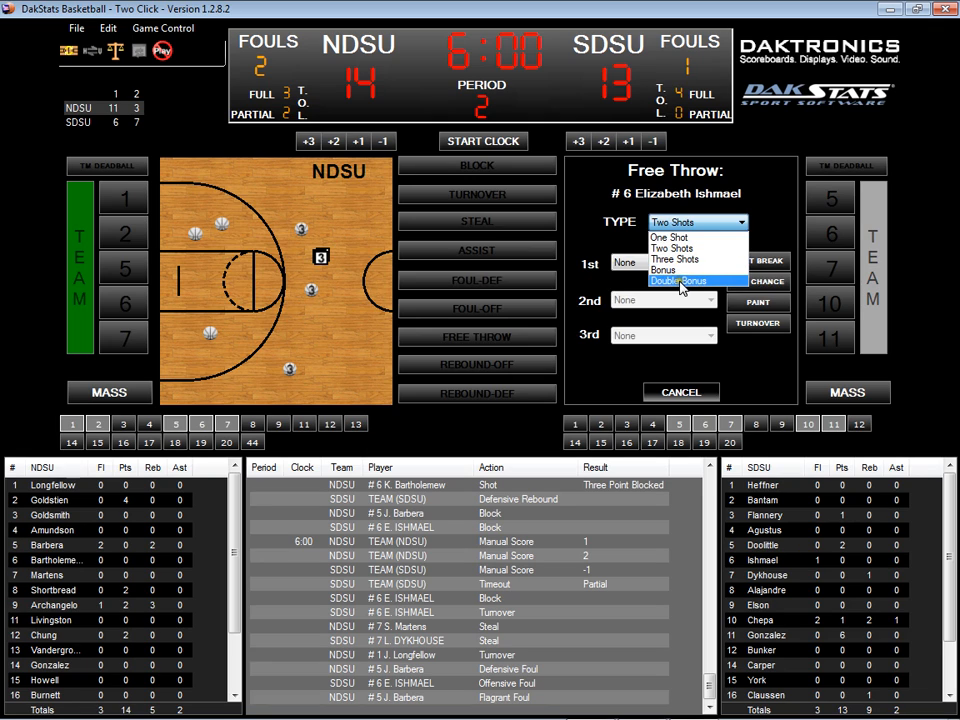
pyautogui.click(742, 222)
pyautogui.click(743, 223)
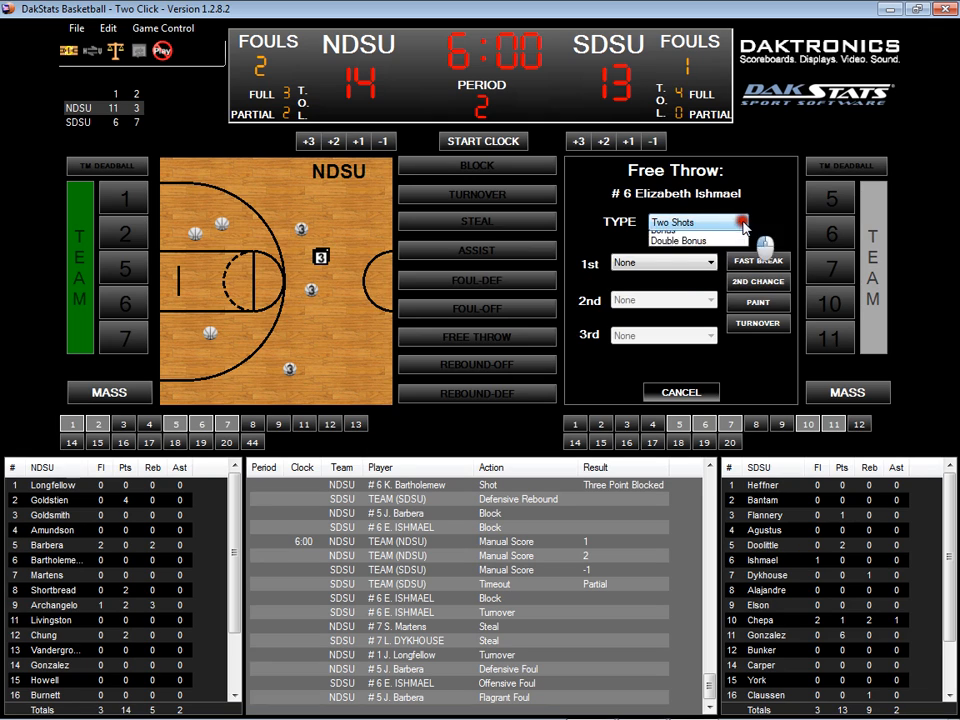
pyautogui.click(681, 249)
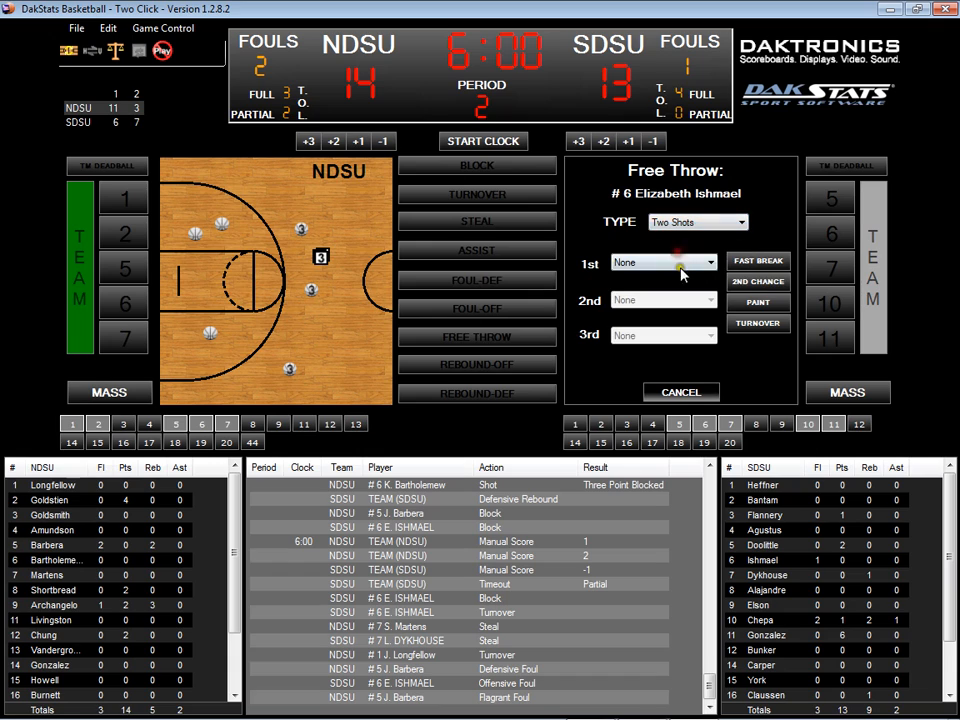
# Record the first free throw by SDSU player 6 as made
pyautogui.click(680, 263)
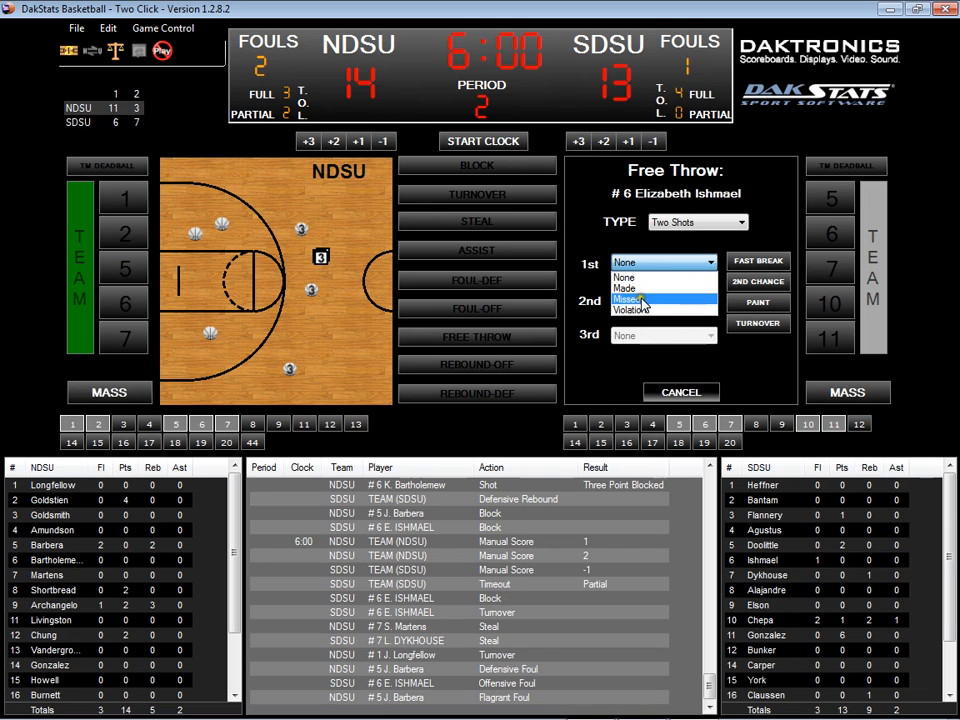
pyautogui.click(655, 289)
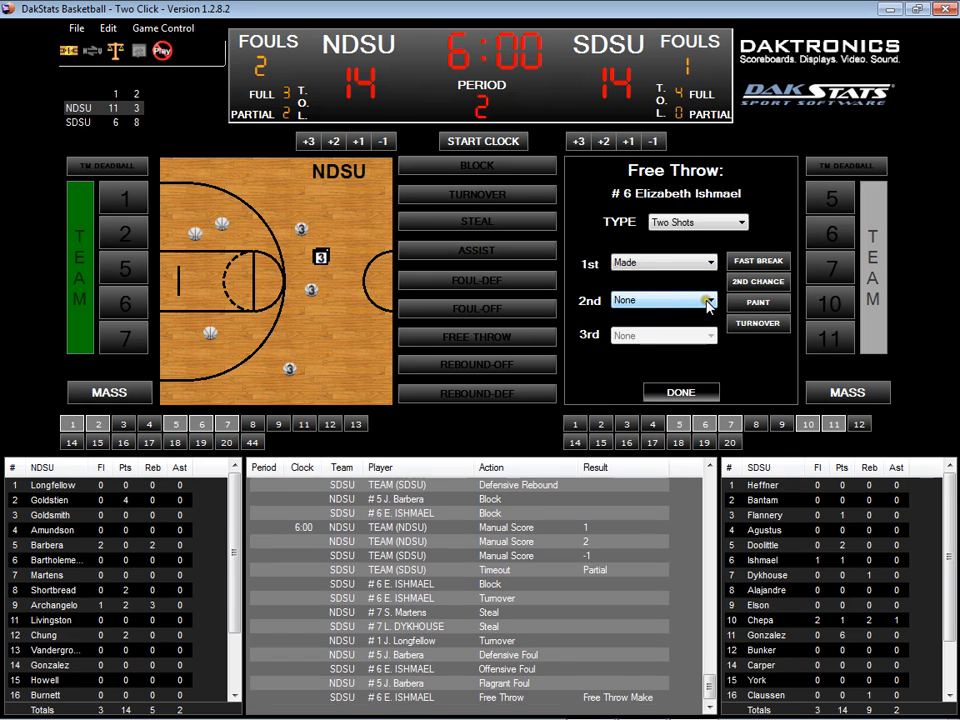
pyautogui.click(688, 301)
pyautogui.click(713, 263)
pyautogui.click(711, 262)
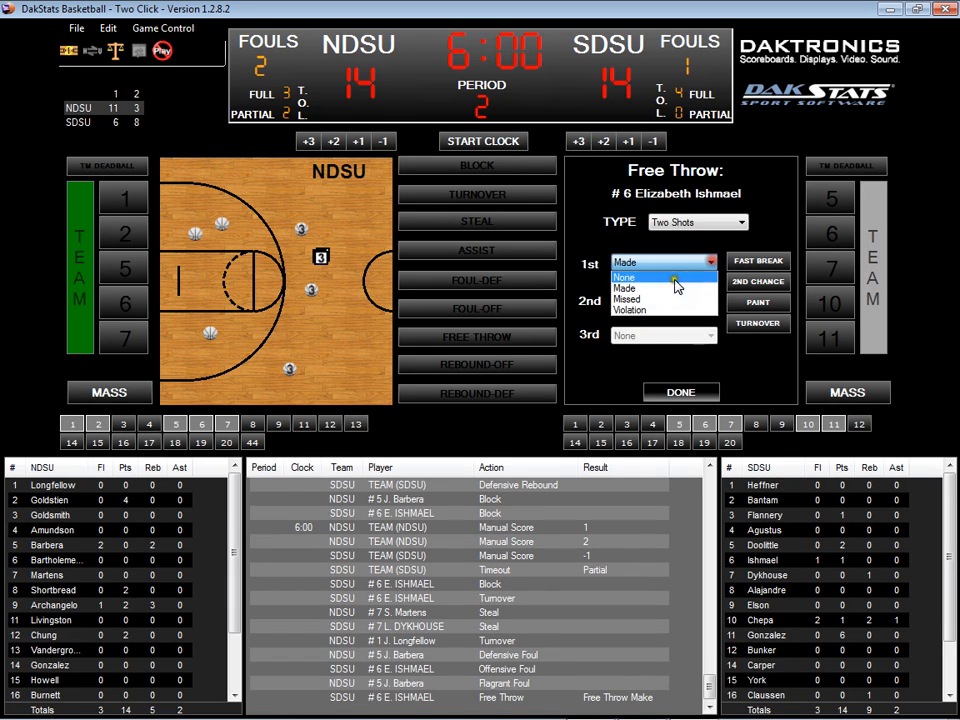
pyautogui.click(681, 300)
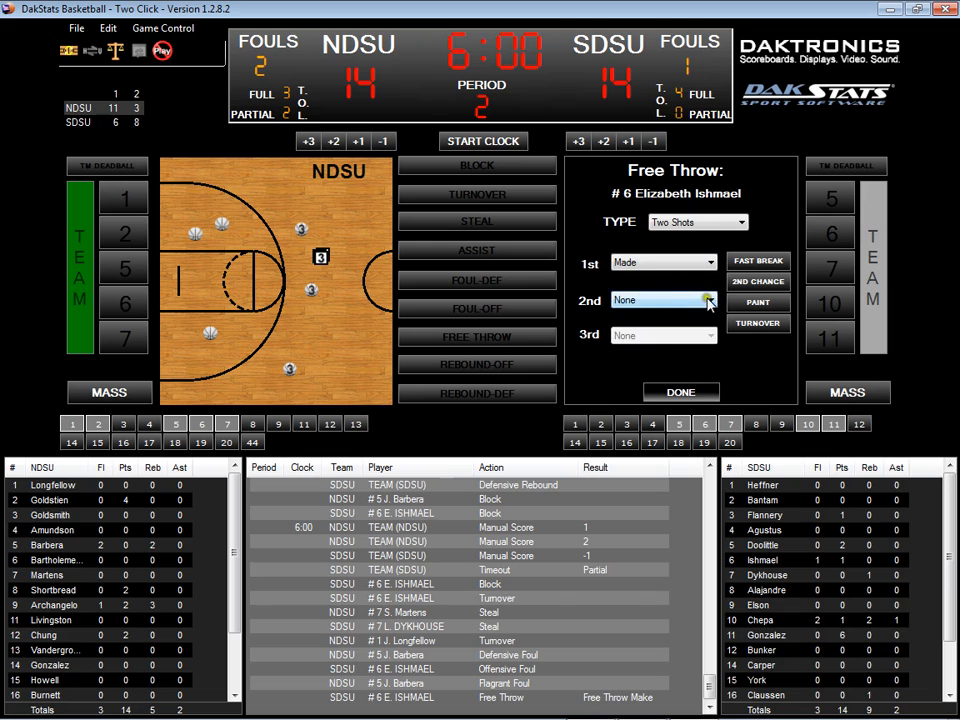
# Record the second free throw as missed and credit the offensive rebound to SDSU player 7
pyautogui.click(707, 300)
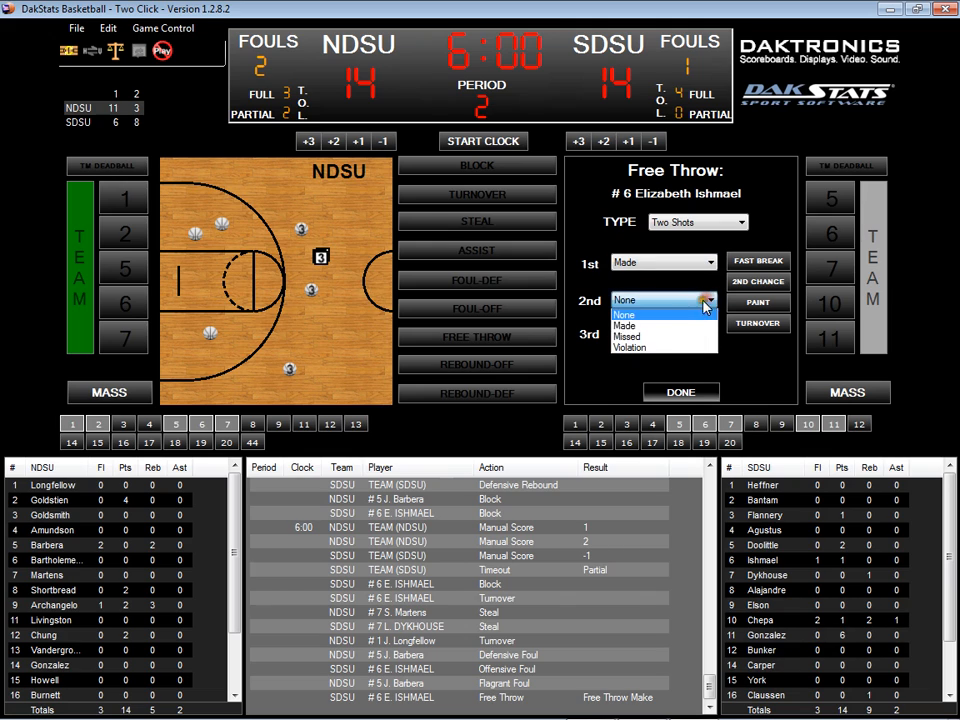
pyautogui.click(651, 337)
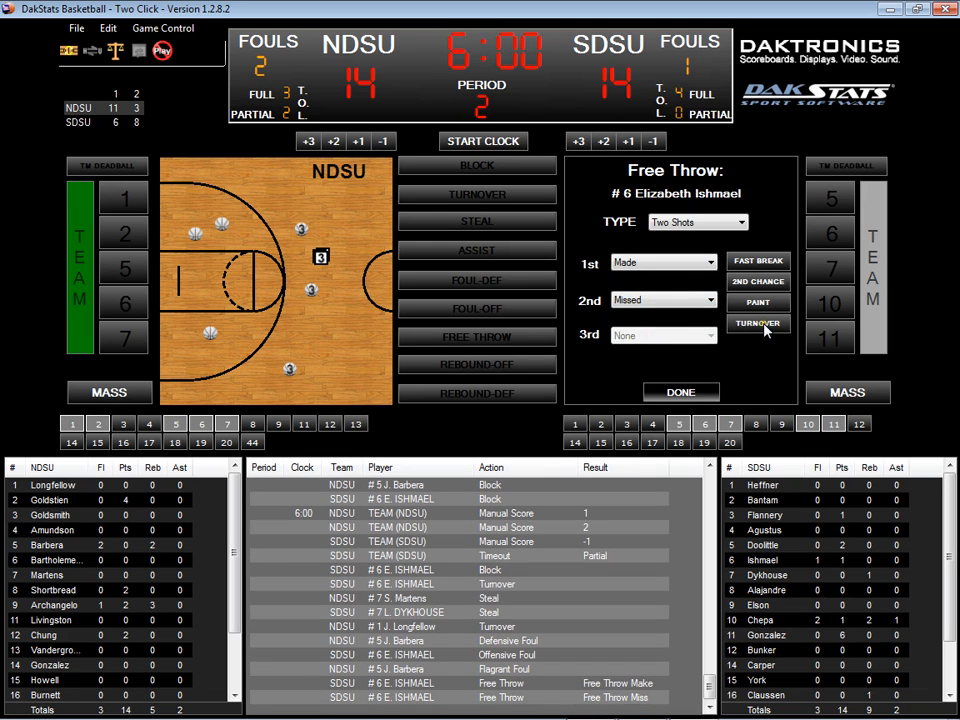
pyautogui.click(670, 393)
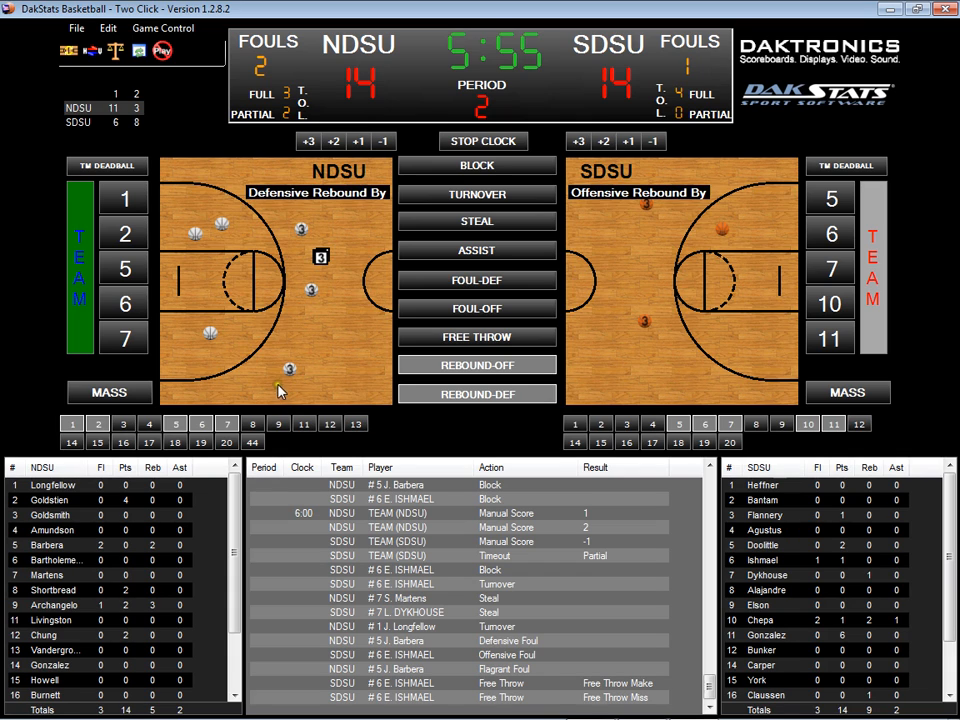
pyautogui.click(828, 268)
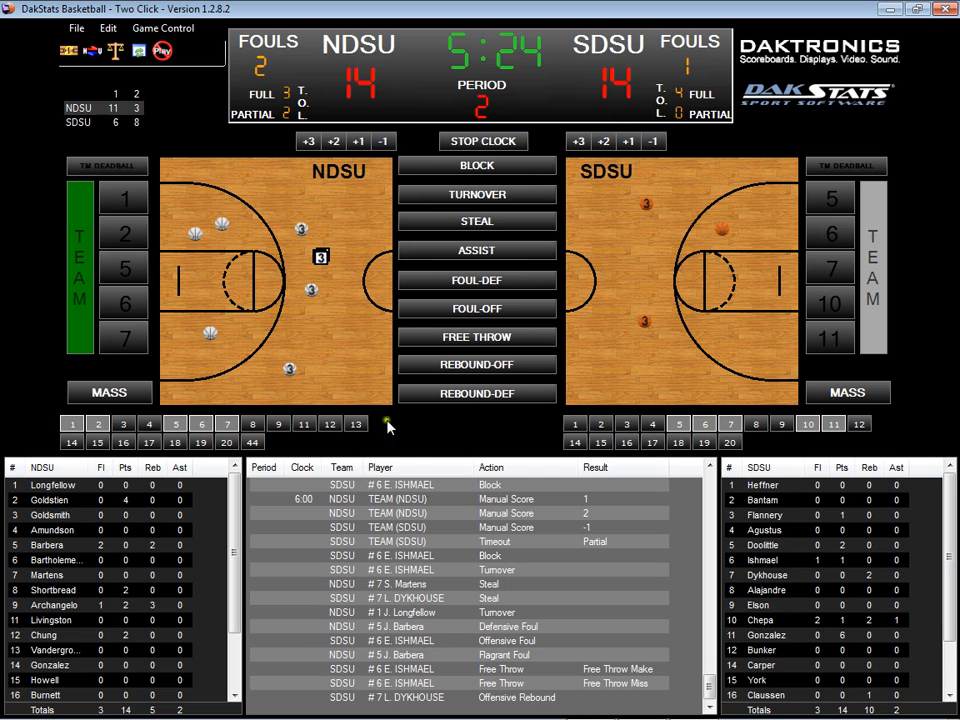
# Try plotting a series of three-point shot locations across the NDSU half court without assigning a shooter
pyautogui.click(279, 217)
pyautogui.click(285, 271)
pyautogui.click(343, 356)
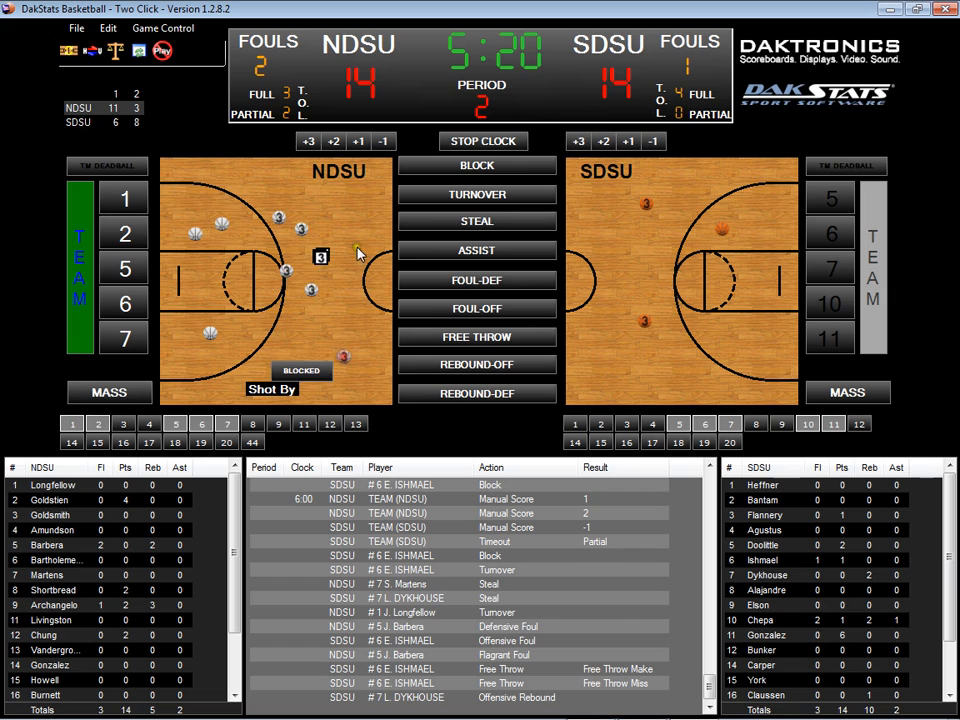
pyautogui.click(357, 237)
pyautogui.click(299, 318)
pyautogui.click(321, 211)
pyautogui.click(257, 185)
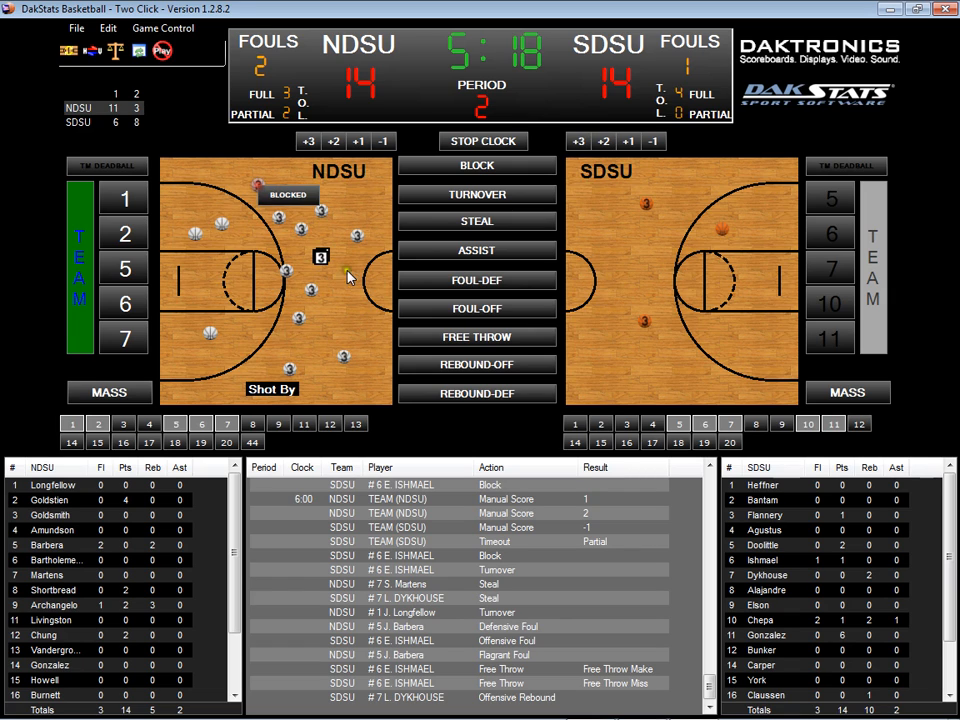
pyautogui.click(355, 303)
pyautogui.click(346, 244)
pyautogui.click(359, 200)
pyautogui.click(322, 257)
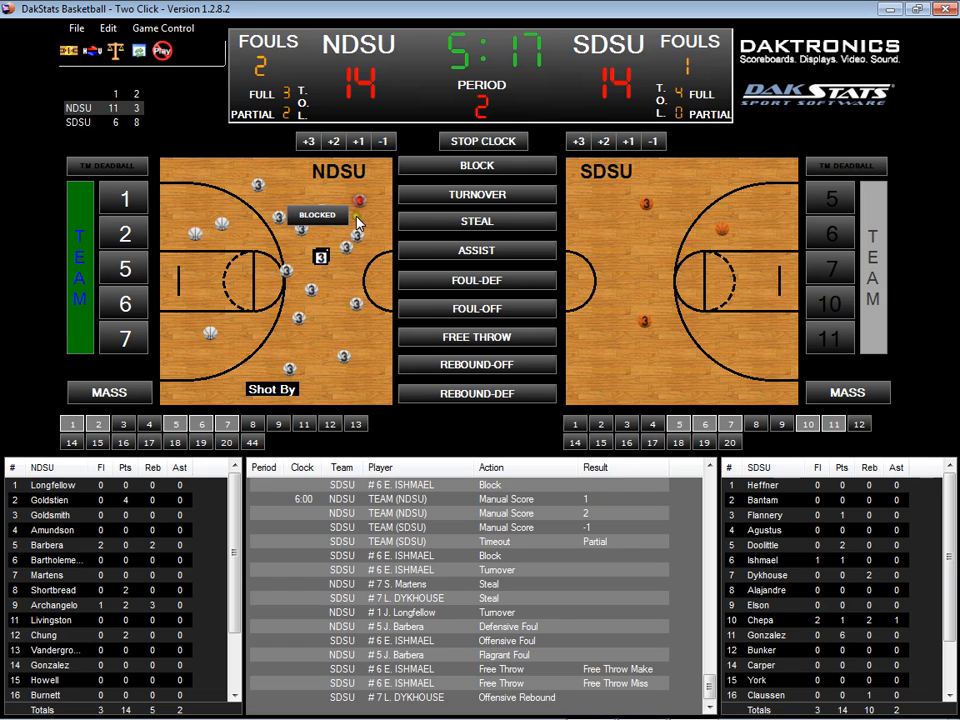
pyautogui.click(319, 320)
pyautogui.click(304, 369)
pyautogui.click(343, 326)
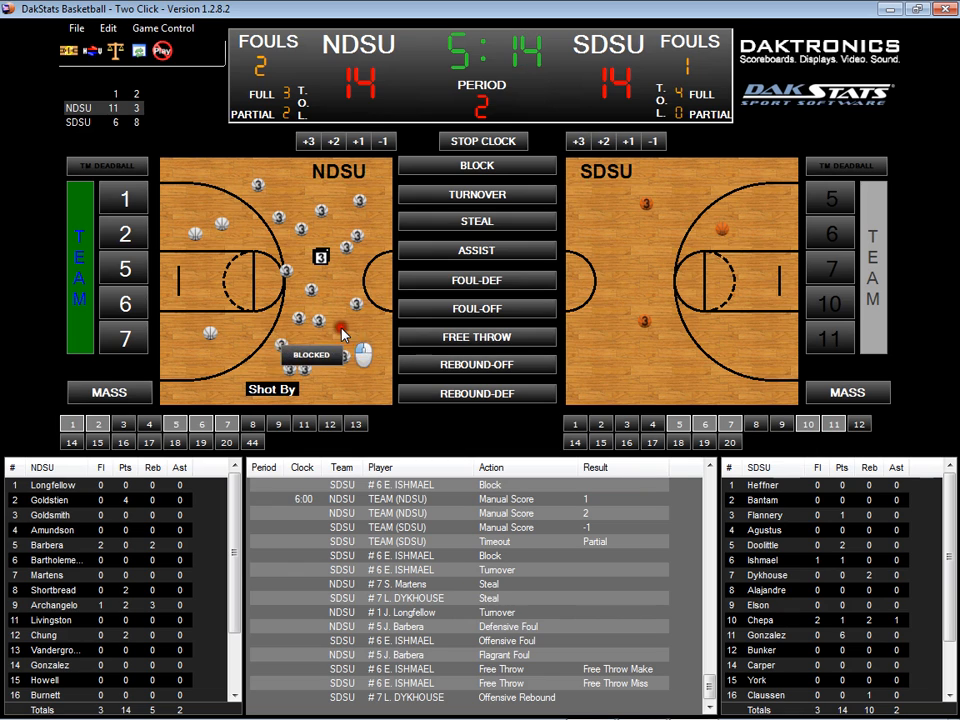
pyautogui.click(281, 344)
pyautogui.click(357, 378)
pyautogui.click(324, 358)
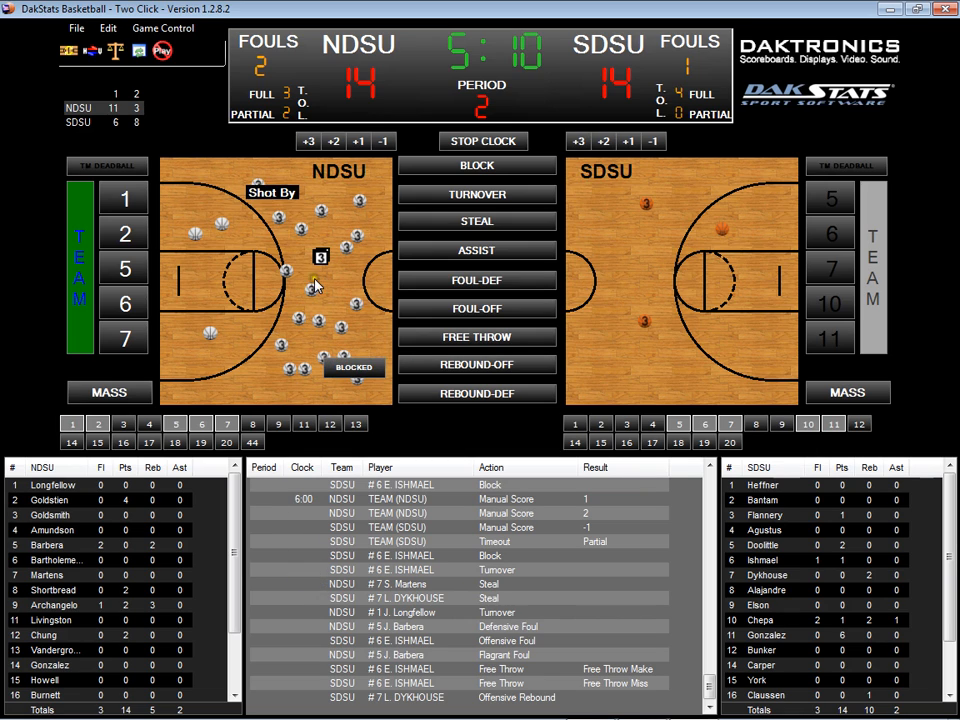
# Try plotting unassigned two- and three-point shot locations across the SDSU half court, and clear the unassigned markers from both courts
pyautogui.click(587, 229)
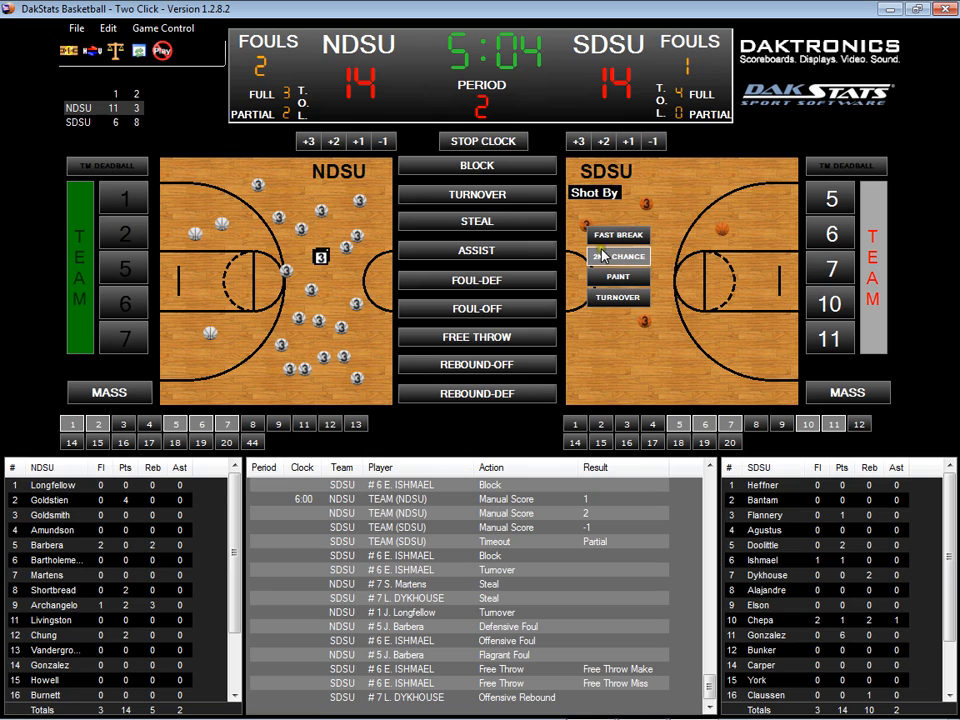
pyautogui.click(586, 353)
pyautogui.click(651, 380)
pyautogui.click(653, 257)
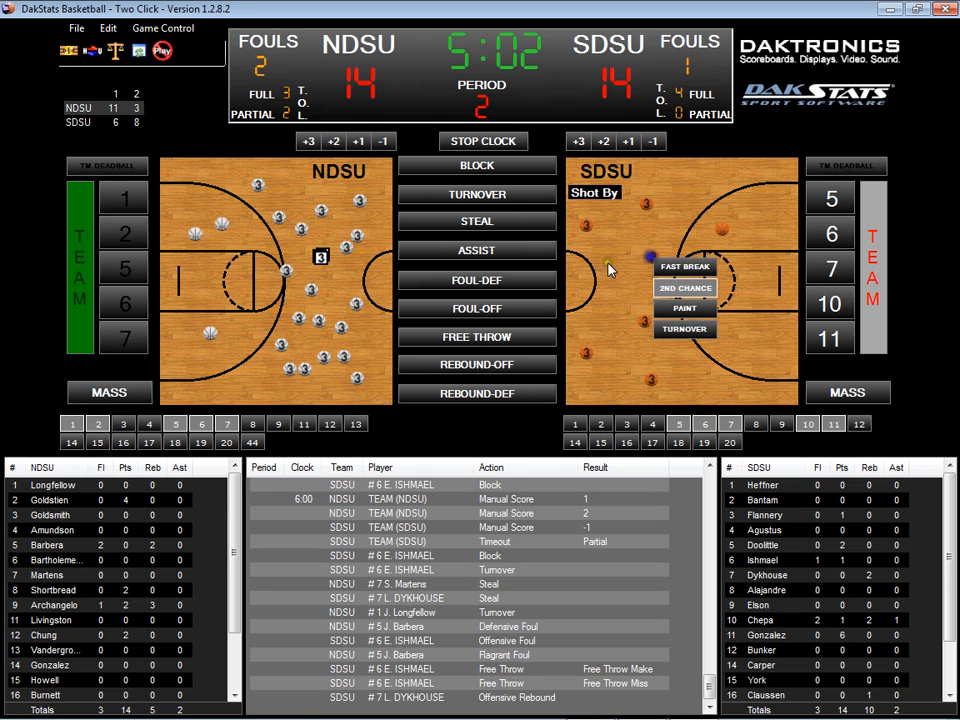
pyautogui.click(607, 262)
pyautogui.click(688, 215)
pyautogui.click(747, 343)
pyautogui.click(761, 204)
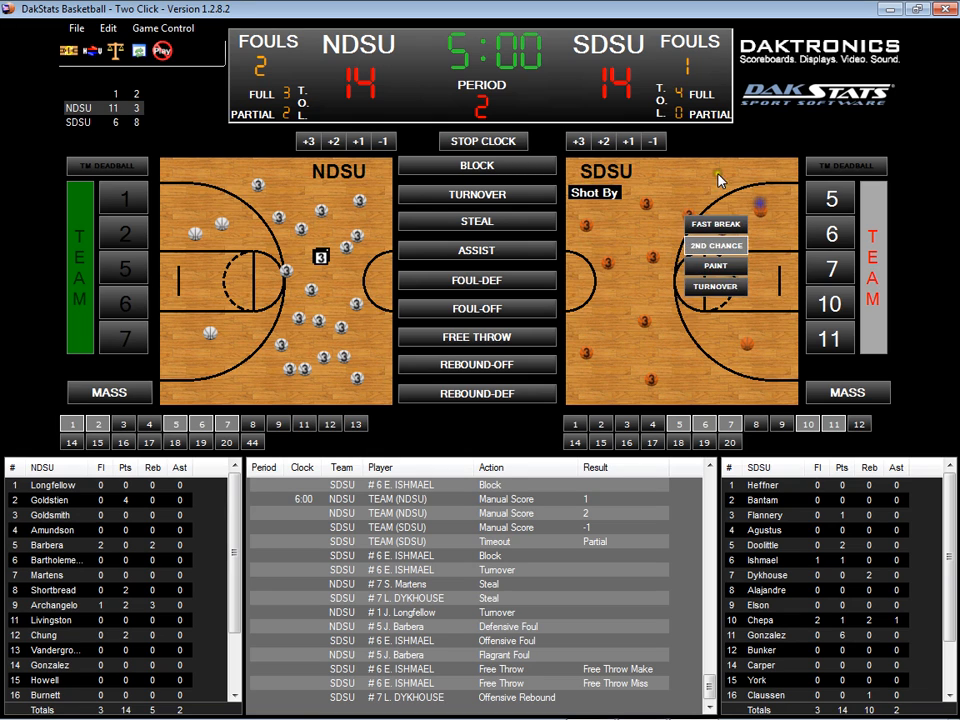
pyautogui.click(709, 170)
pyautogui.click(708, 249)
pyautogui.click(699, 398)
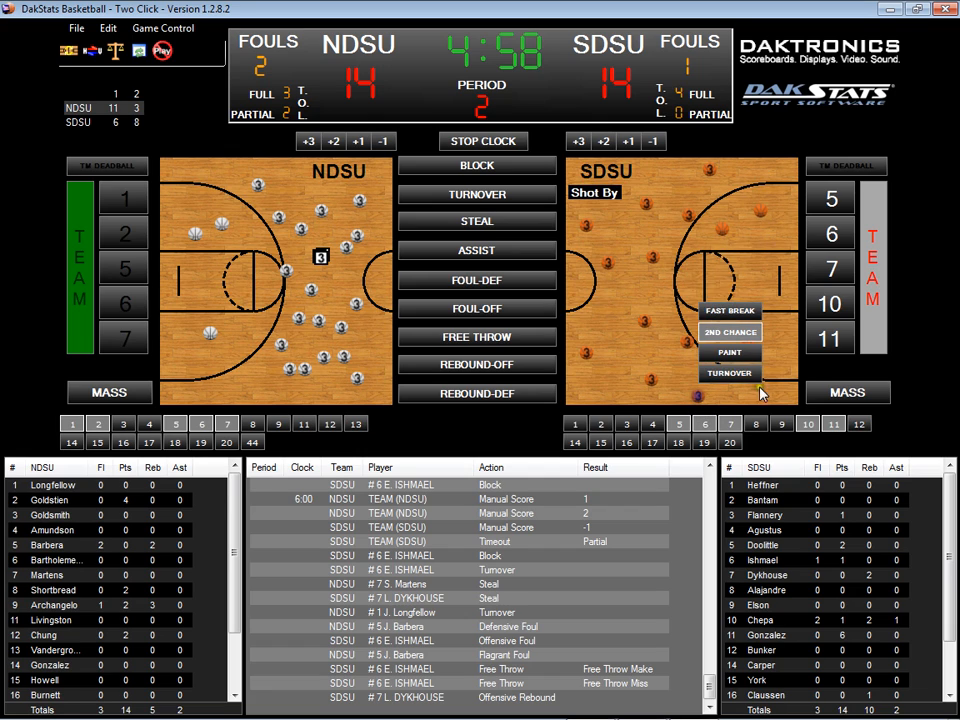
pyautogui.click(782, 358)
pyautogui.click(771, 249)
pyautogui.click(635, 288)
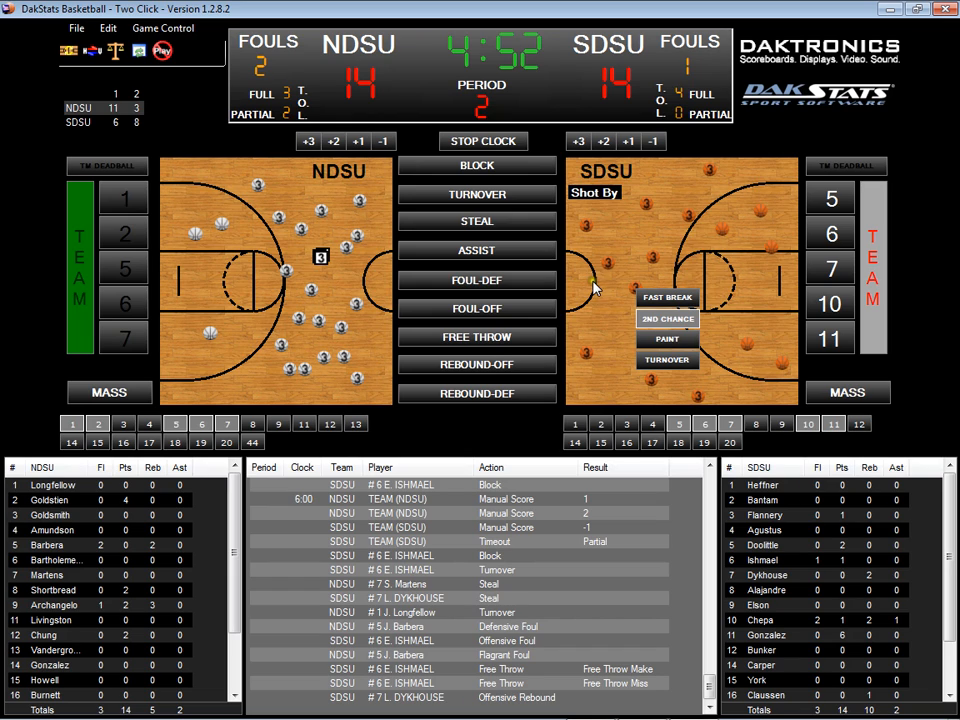
pyautogui.click(72, 58)
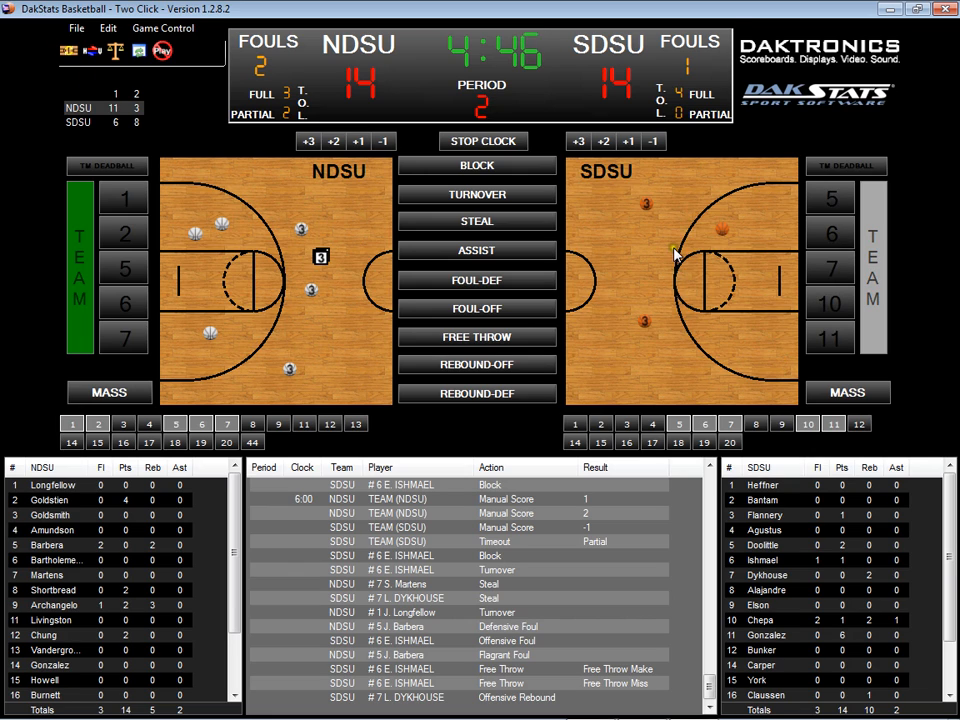